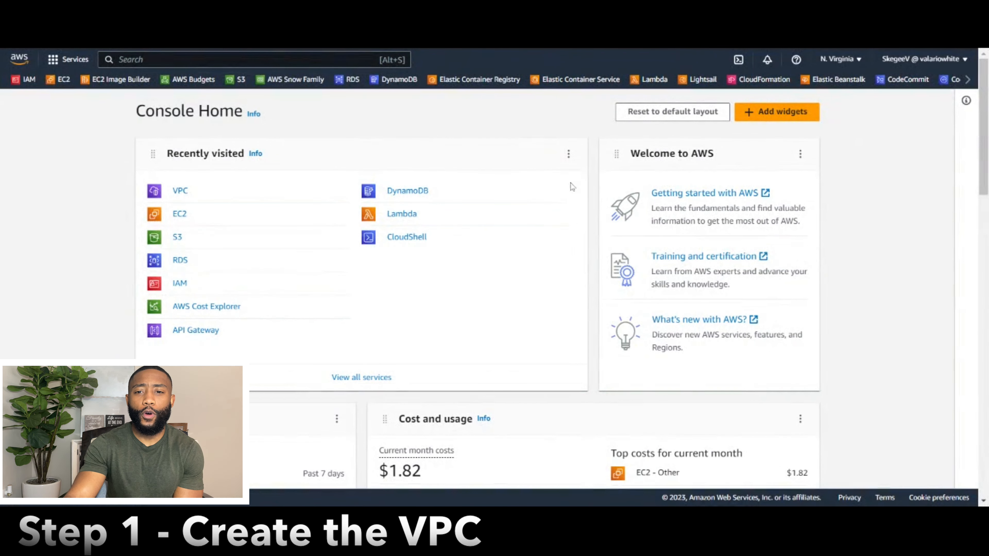
Step: Open the VPC service from the favorites and start creating a new VPC
{"action": "left_click", "coordinate": [967, 79]}
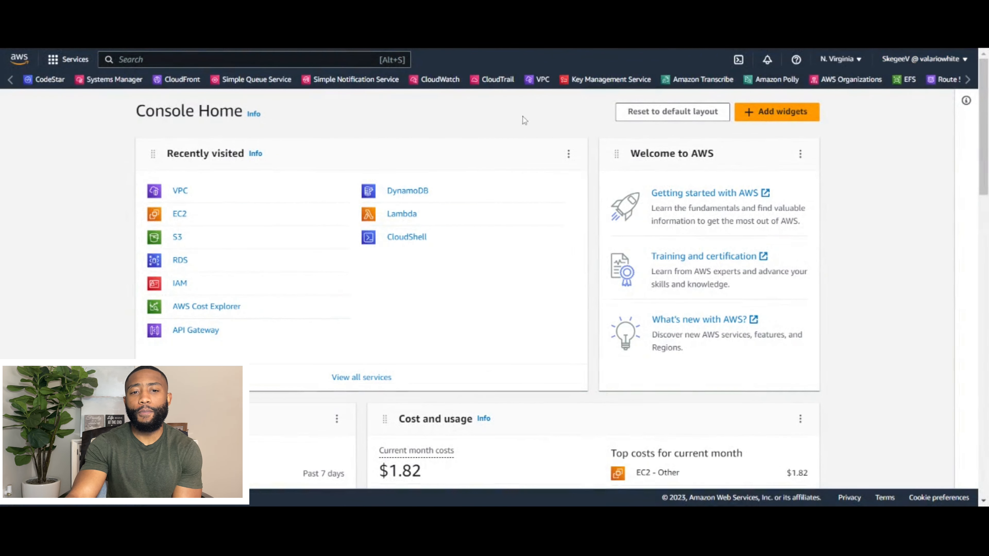
{"action": "left_click", "coordinate": [542, 80]}
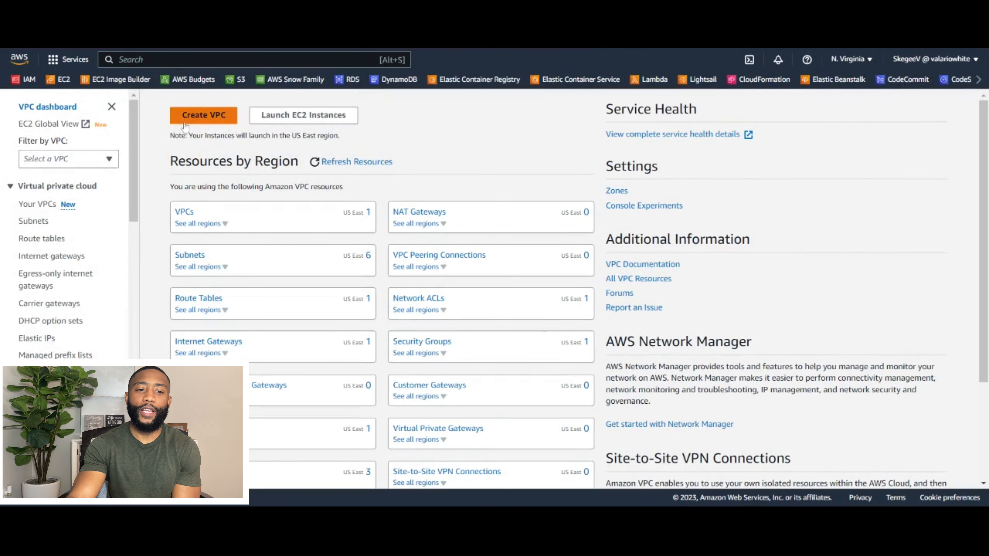
{"action": "left_click", "coordinate": [220, 124]}
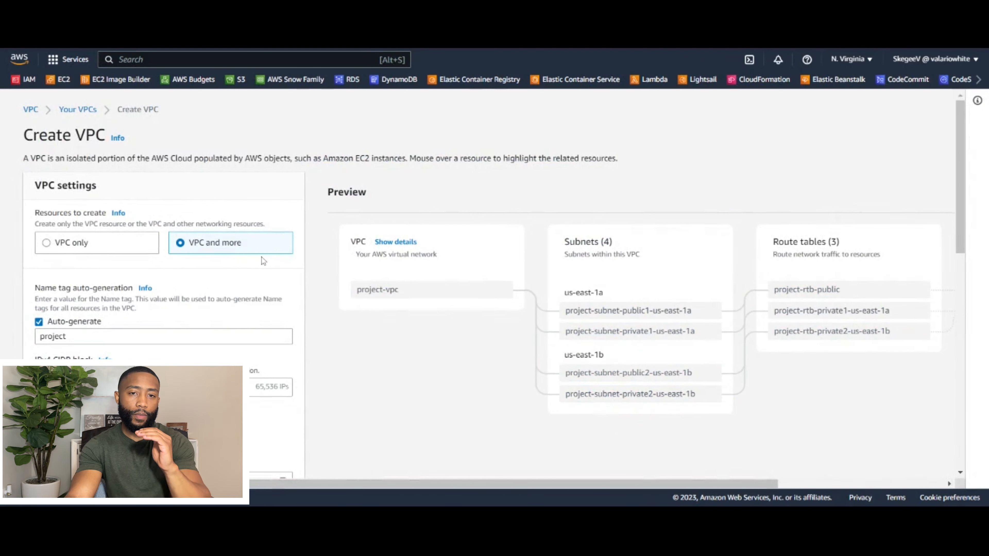
Step: Choose to create only the VPC resource and set its name tag to Demo VPC
{"action": "left_click", "coordinate": [47, 248]}
{"action": "scroll", "coordinate": [304, 312], "scroll_direction": "down", "scroll_amount": 2}
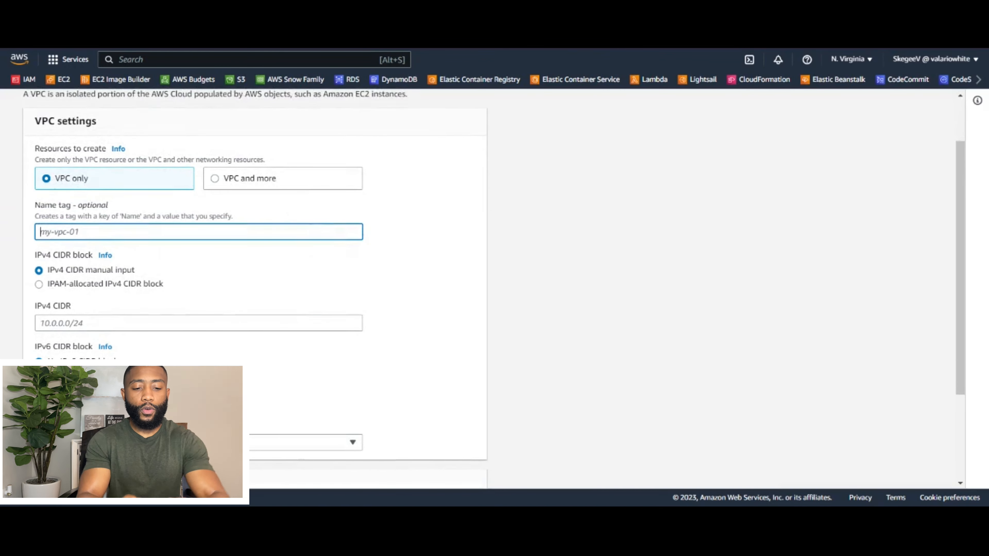
{"action": "type", "text": "Demo VP"}
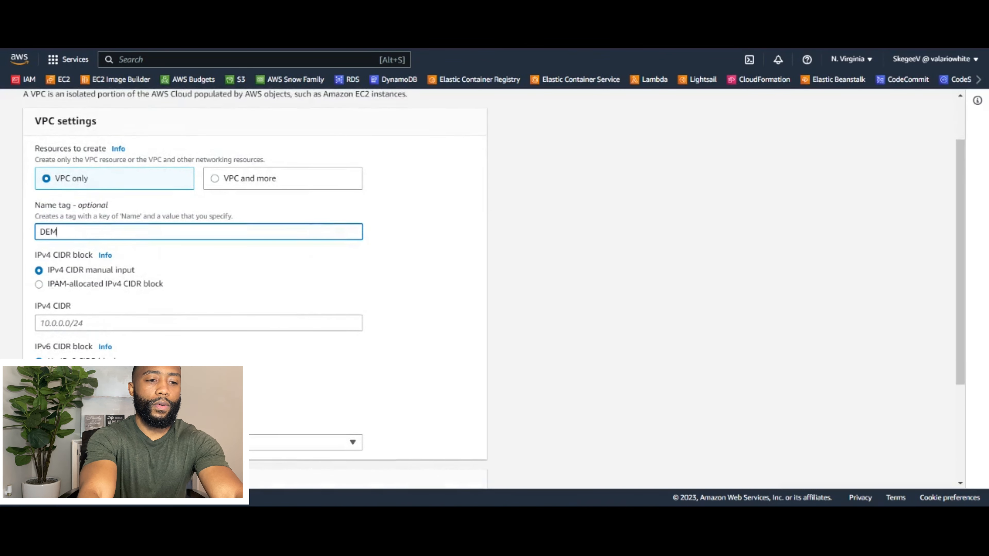
{"action": "type", "text": "C"}
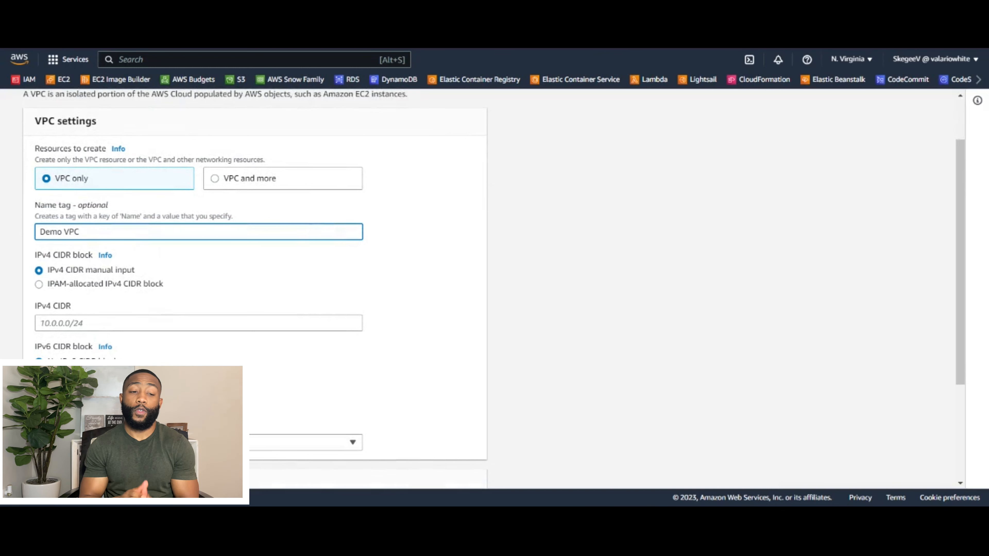
Step: Set the VPC's IPv4 CIDR to 10.0.0.0/16 and create the VPC
{"action": "scroll", "coordinate": [487, 288], "scroll_direction": "down", "scroll_amount": 2}
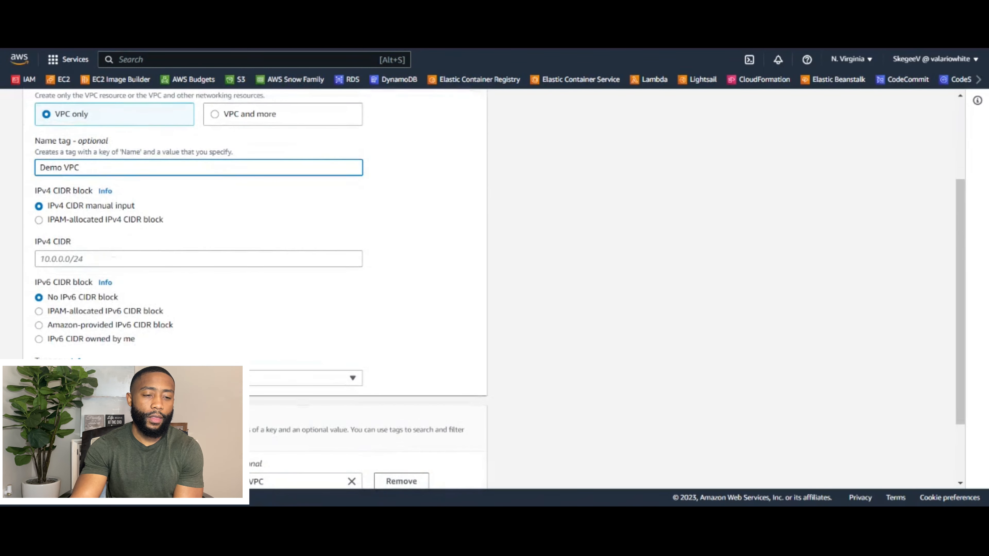
{"action": "left_click", "coordinate": [87, 260]}
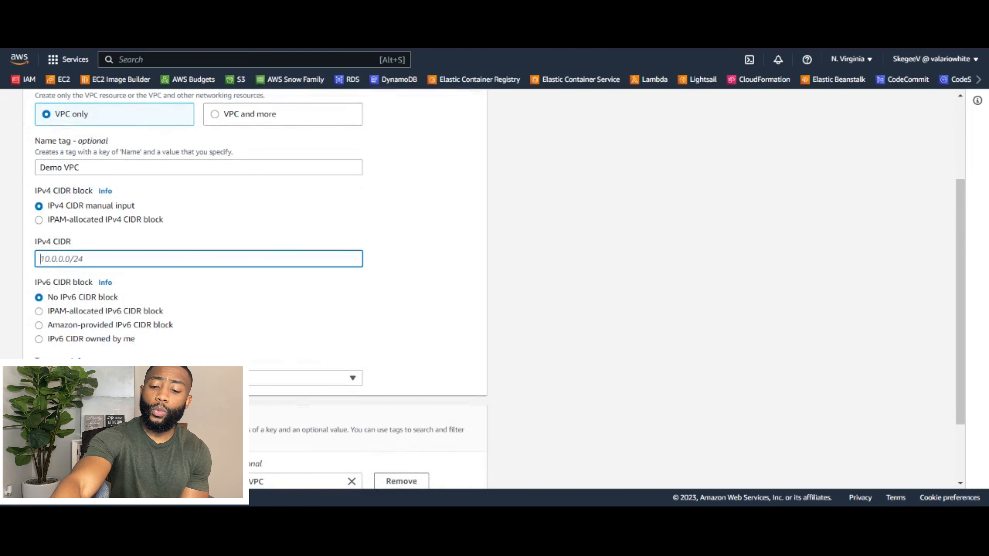
{"action": "type", "text": "10.0.0"}
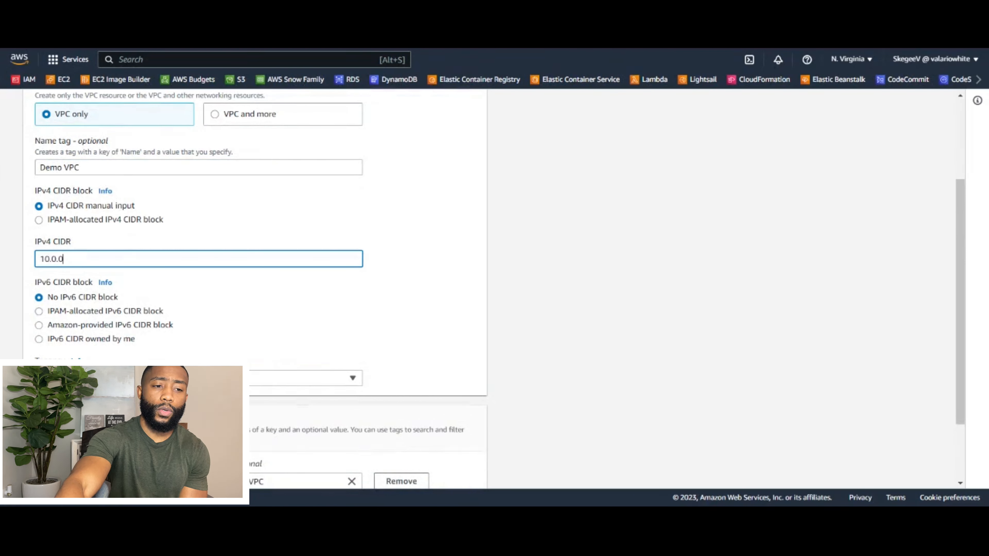
{"action": "type", "text": ".0/"}
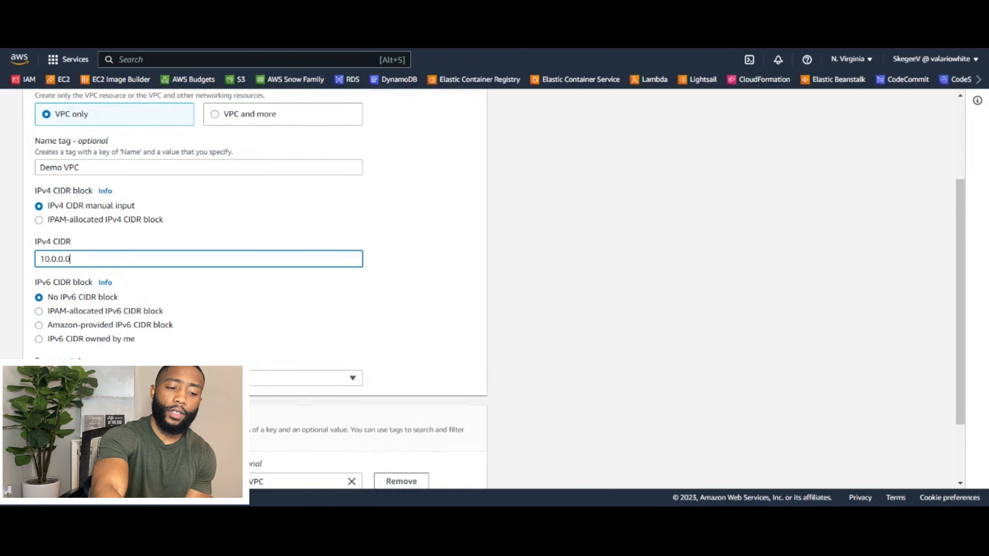
{"action": "type", "text": "16"}
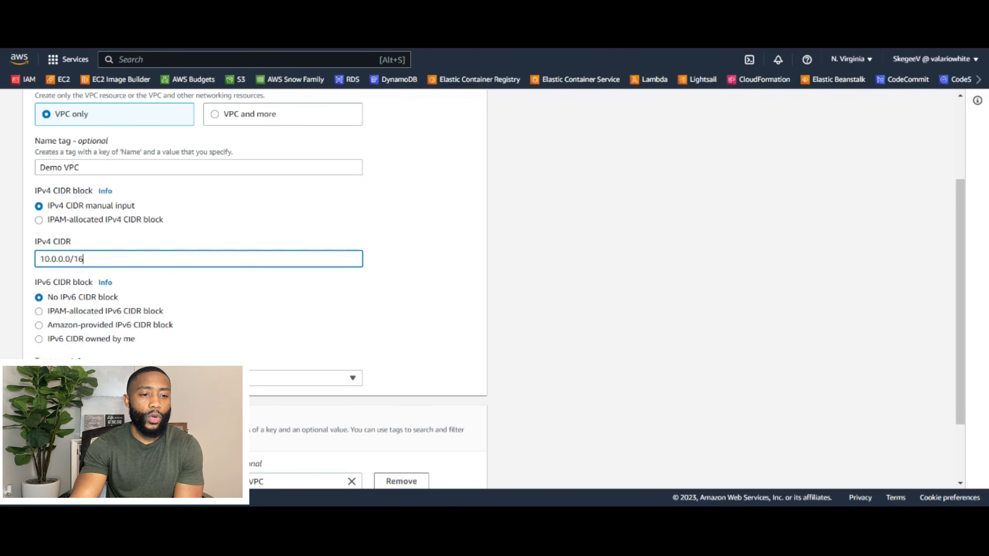
{"action": "scroll", "coordinate": [105, 315], "scroll_direction": "down", "scroll_amount": 3}
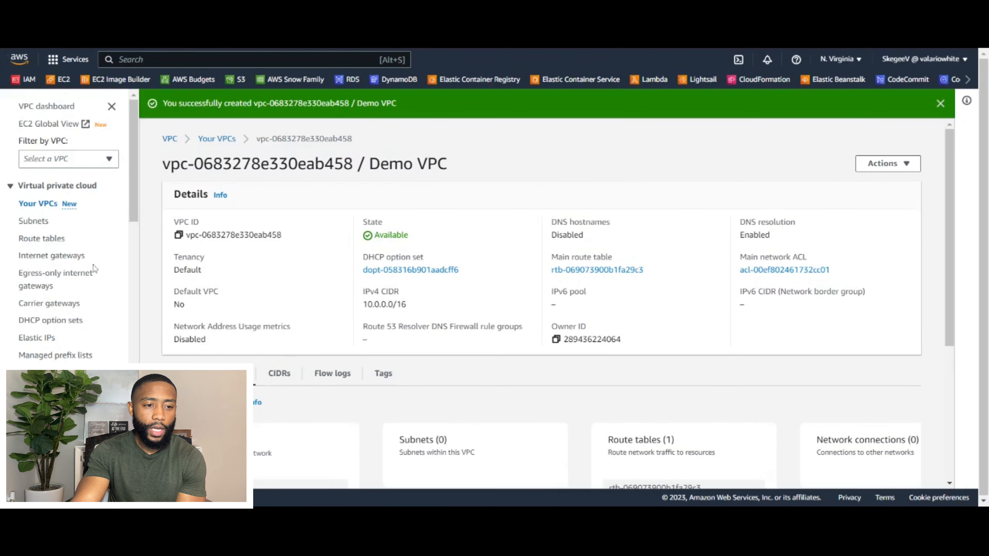
Step: Open the subnet list and filter it by Demo VPC
{"action": "left_click", "coordinate": [42, 225]}
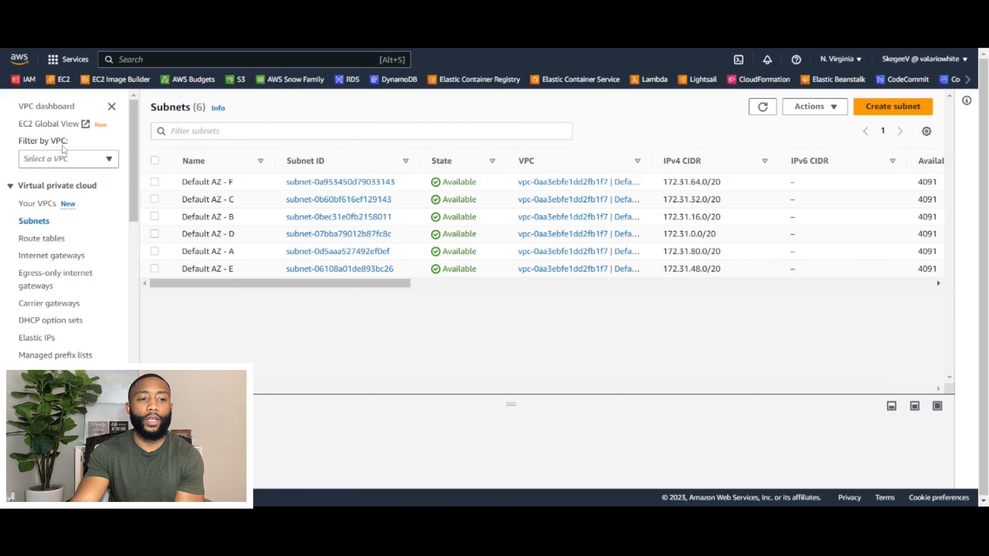
{"action": "left_click", "coordinate": [109, 159]}
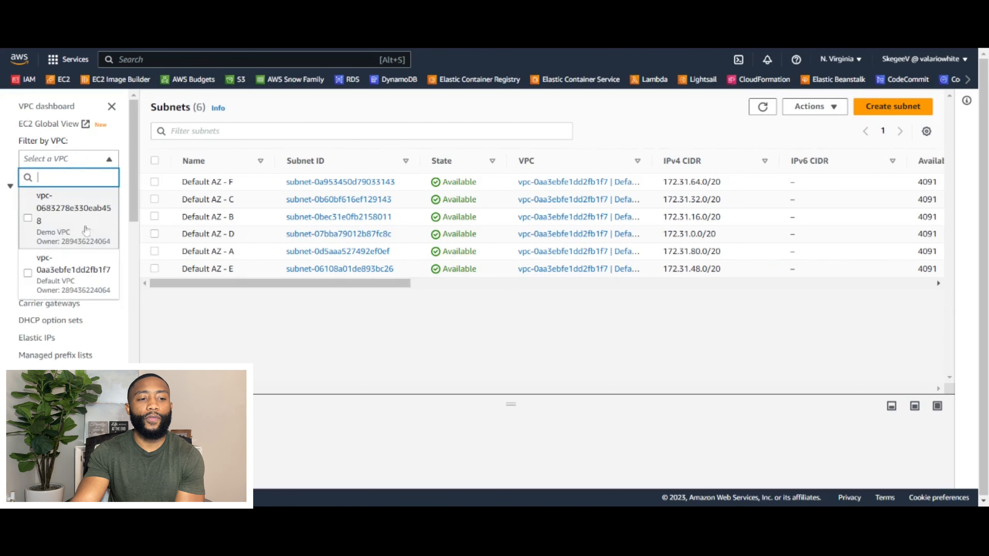
{"action": "left_click", "coordinate": [32, 224]}
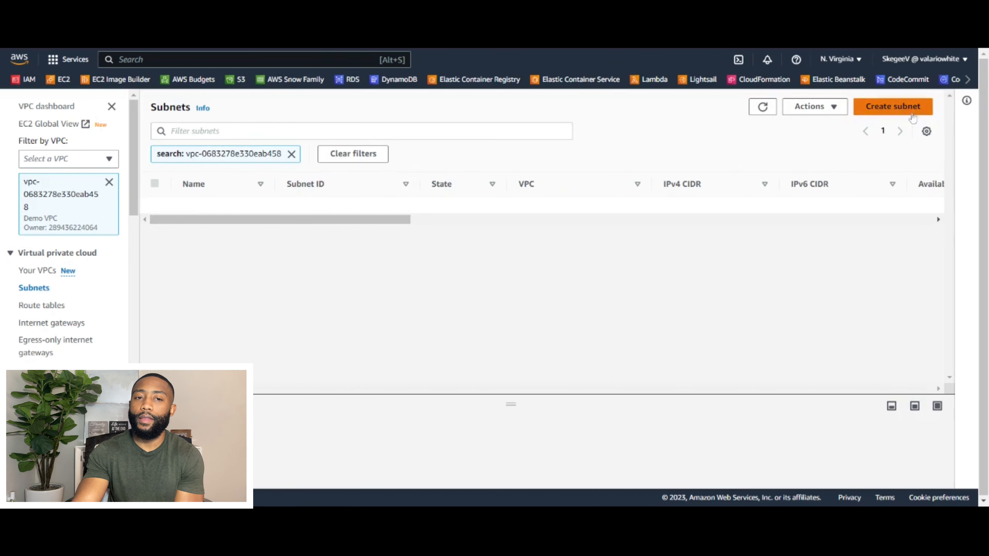
Step: Start creating a subnet and assign it to Demo VPC
{"action": "left_click", "coordinate": [911, 113]}
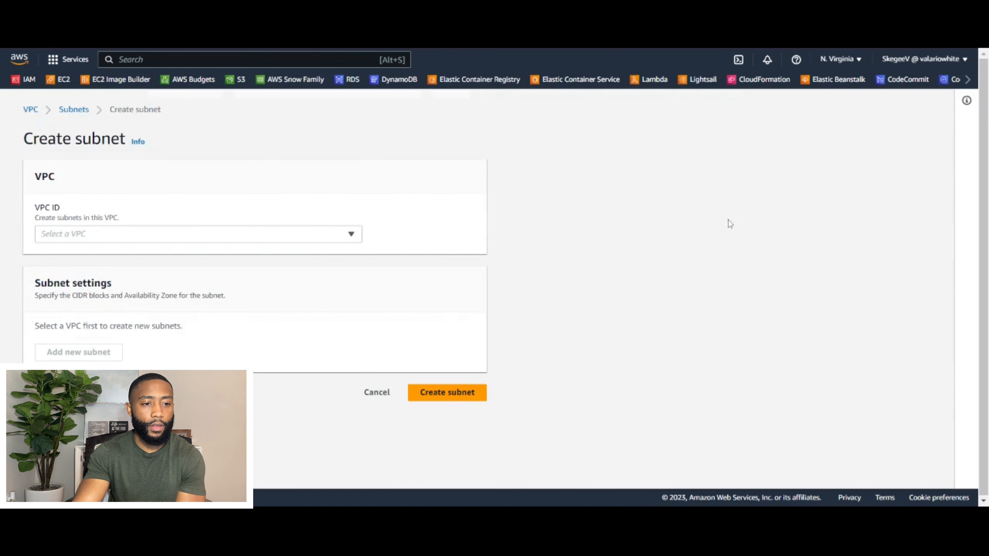
{"action": "left_click", "coordinate": [235, 235]}
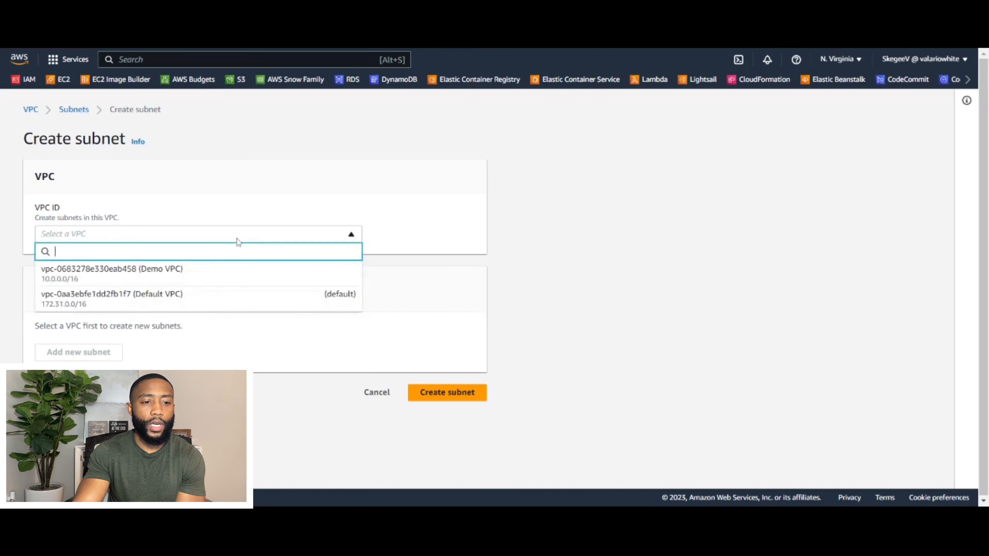
{"action": "left_click", "coordinate": [231, 276]}
Step: Name the first subnet Public Subnet A and place it in availability zone us-east-1a
{"action": "scroll", "coordinate": [315, 353], "scroll_direction": "down", "scroll_amount": 3}
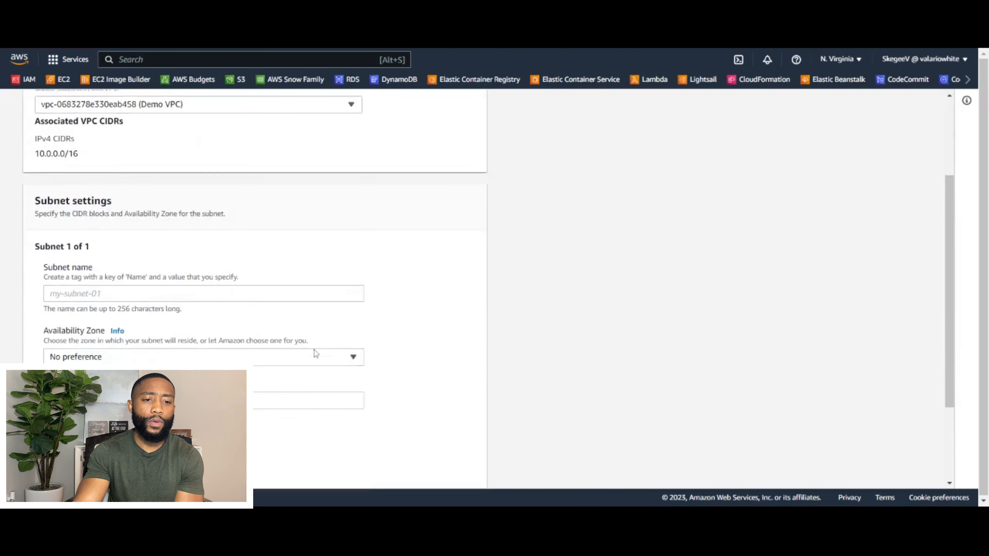
{"action": "scroll", "coordinate": [316, 354], "scroll_direction": "down", "scroll_amount": 1}
{"action": "left_click", "coordinate": [218, 230]}
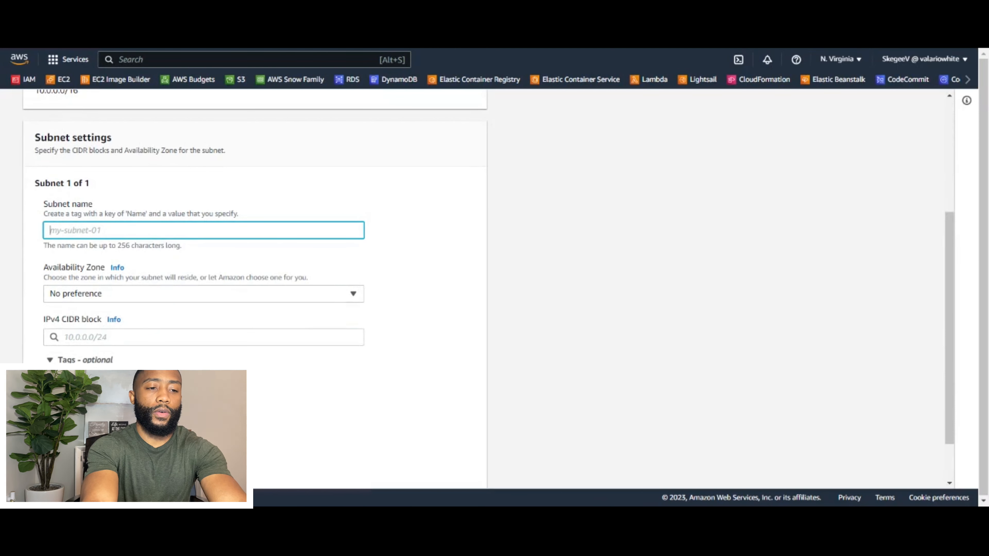
{"action": "type", "text": "Pbl"}
{"action": "key", "text": "BackSpace"}
{"action": "key", "text": "BackSpace"}
{"action": "type", "text": "ublic"}
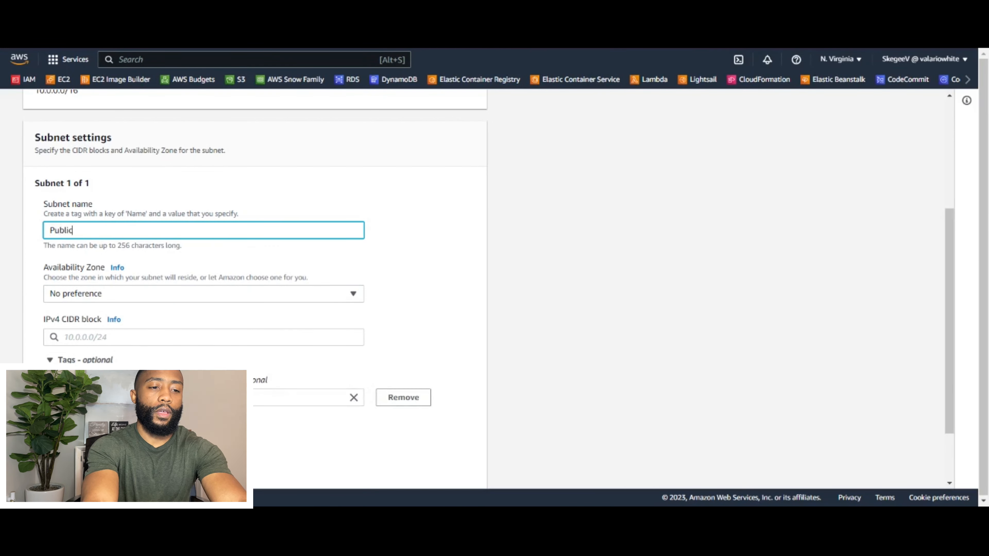
{"action": "type", "text": " Subnet A"}
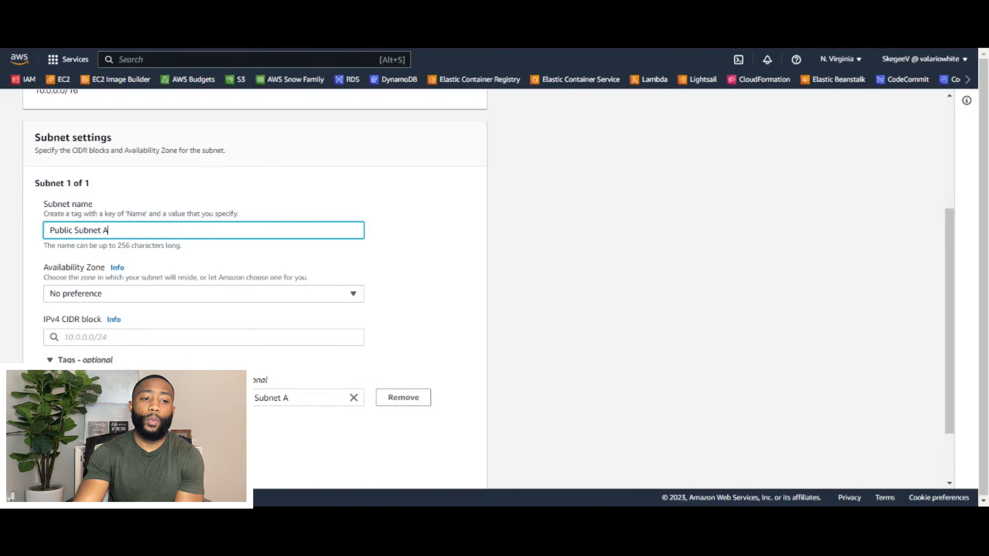
{"action": "left_click", "coordinate": [250, 297]}
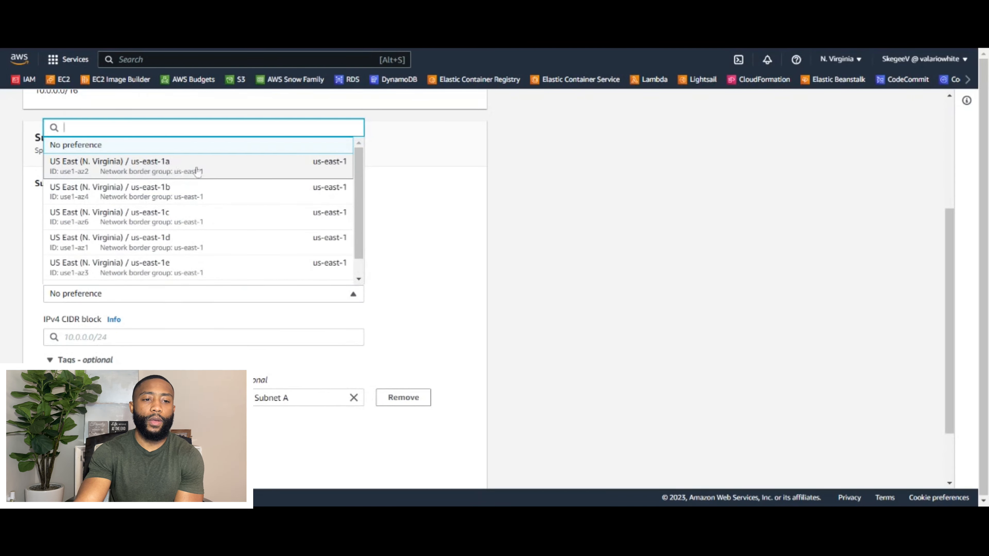
{"action": "left_click", "coordinate": [166, 169]}
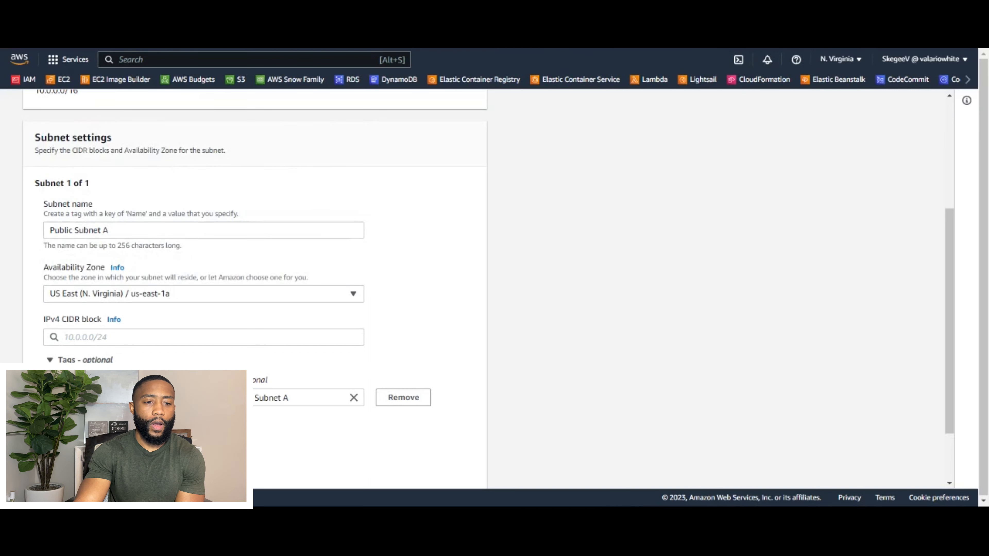
Step: Set the IPv4 CIDR block of Public Subnet A to 10.0.0.0/24
{"action": "left_click", "coordinate": [167, 338]}
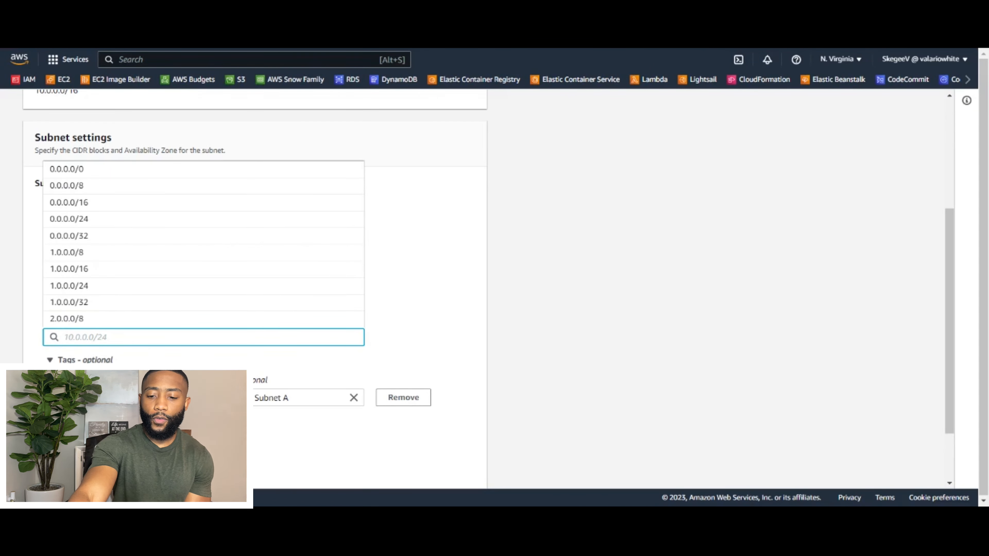
{"action": "type", "text": "10."}
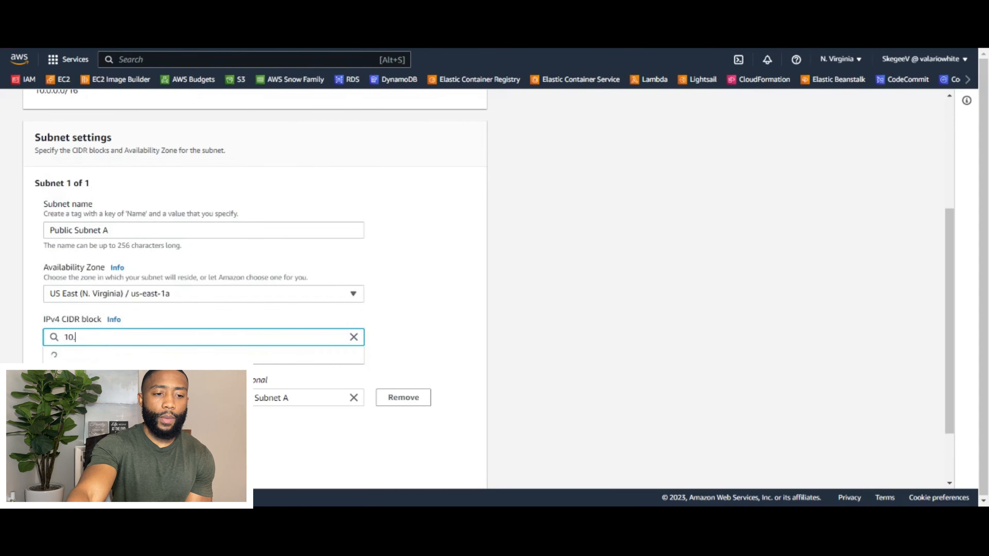
{"action": "type", "text": "0.0.0"}
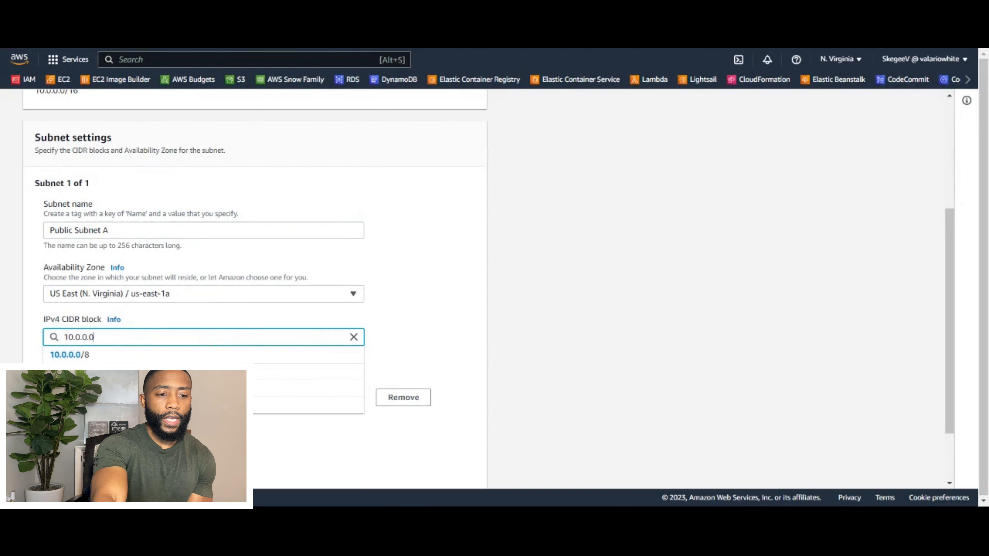
{"action": "type", "text": "/"}
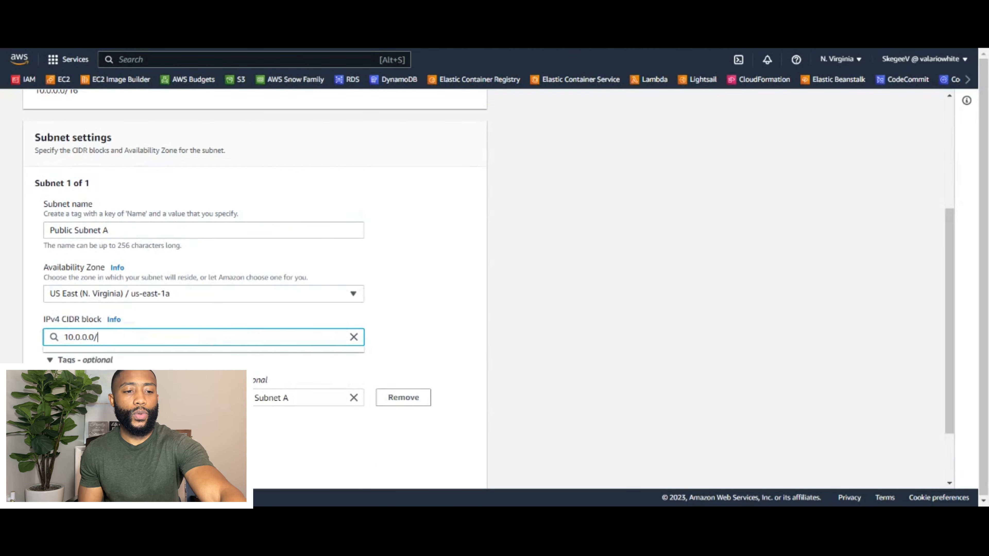
{"action": "type", "text": "2"}
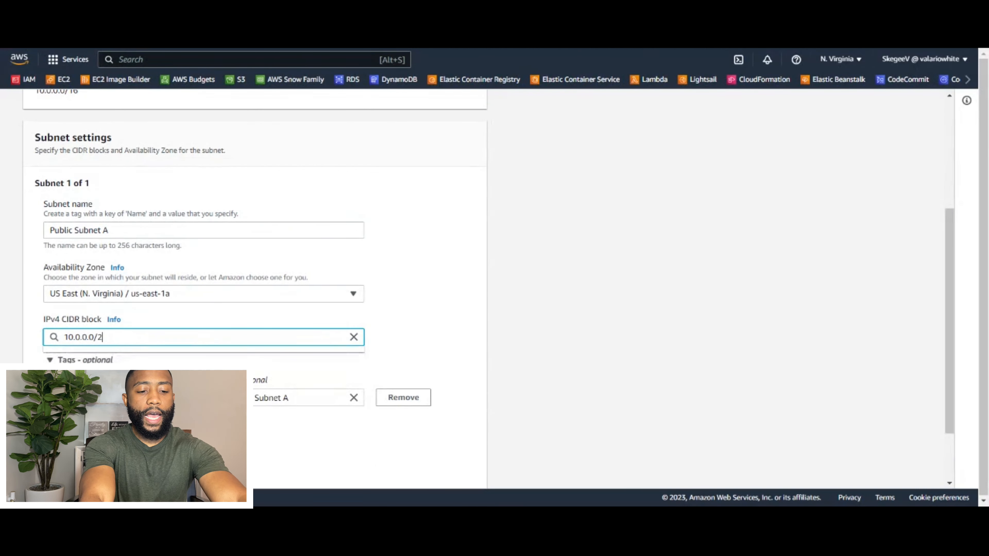
{"action": "type", "text": "4"}
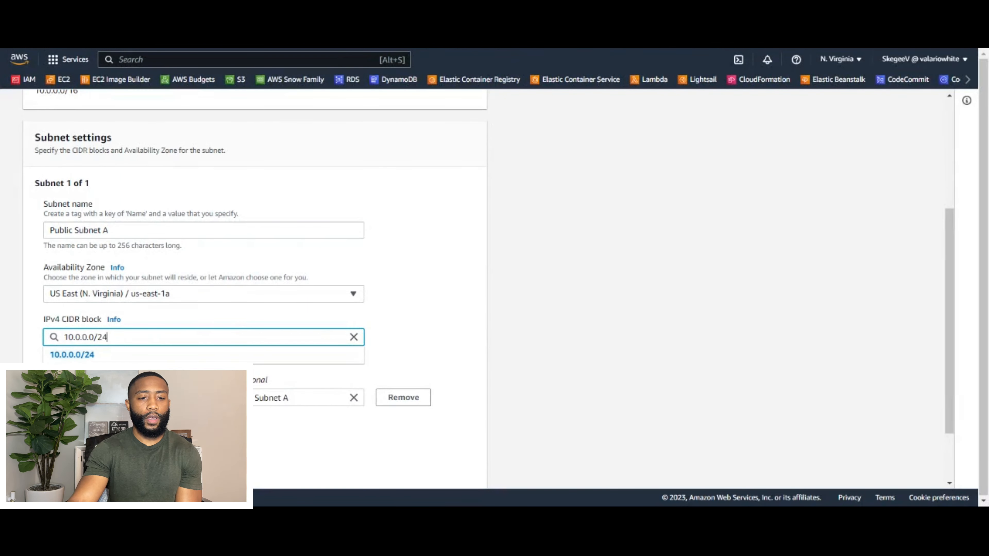
{"action": "left_click", "coordinate": [172, 353]}
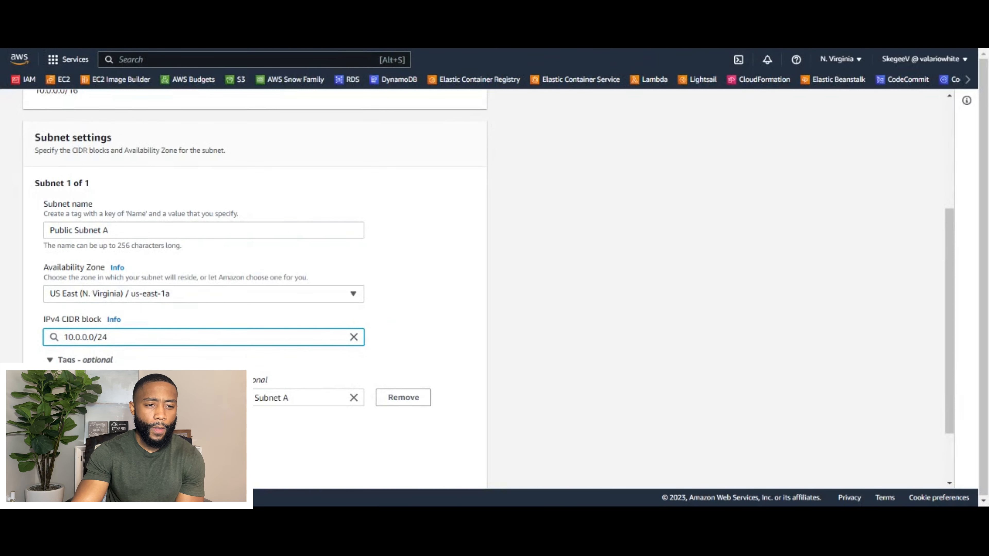
Step: Add a second subnet named Public Subnet B in availability zone us-east-1b
{"action": "scroll", "coordinate": [253, 288], "scroll_direction": "down", "scroll_amount": 2}
{"action": "scroll", "coordinate": [254, 371], "scroll_direction": "down", "scroll_amount": 1}
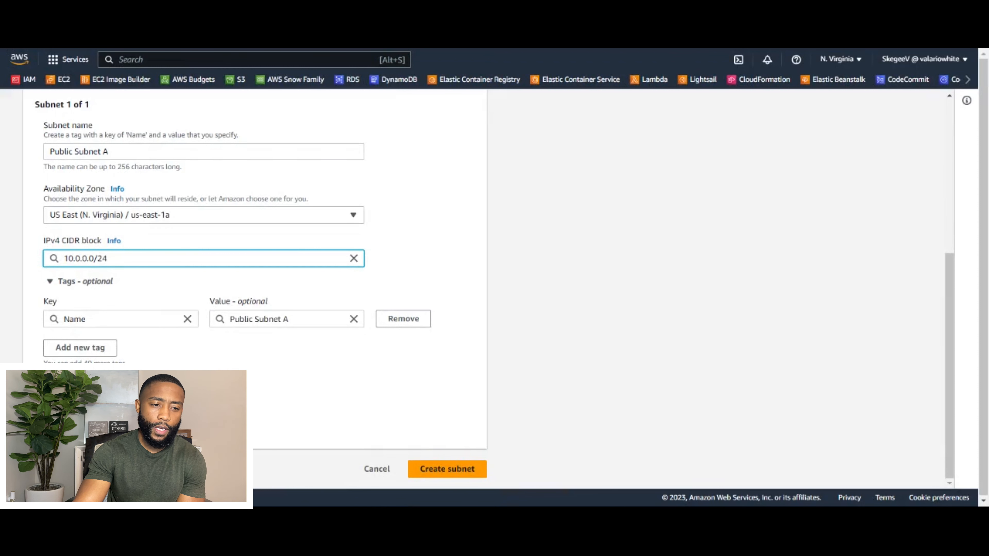
{"action": "left_click", "coordinate": [76, 429]}
{"action": "scroll", "coordinate": [299, 413], "scroll_direction": "down", "scroll_amount": 1}
{"action": "left_click", "coordinate": [299, 410]}
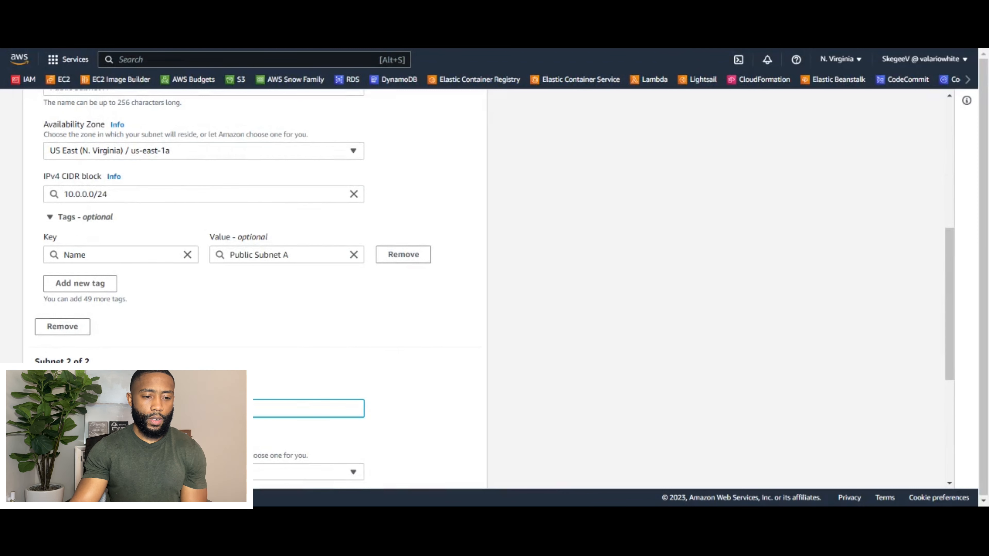
{"action": "scroll", "coordinate": [330, 400], "scroll_direction": "down", "scroll_amount": 2}
{"action": "left_click", "coordinate": [305, 341]}
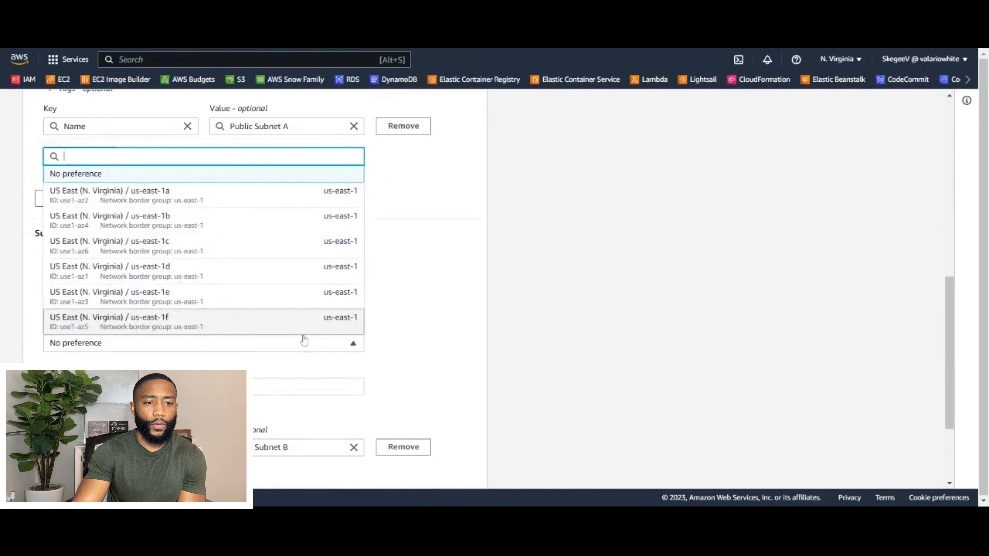
{"action": "left_click", "coordinate": [254, 220]}
Step: Set the IPv4 CIDR block of Public Subnet B to 10.0.1.0/24
{"action": "scroll", "coordinate": [335, 355], "scroll_direction": "down", "scroll_amount": 2}
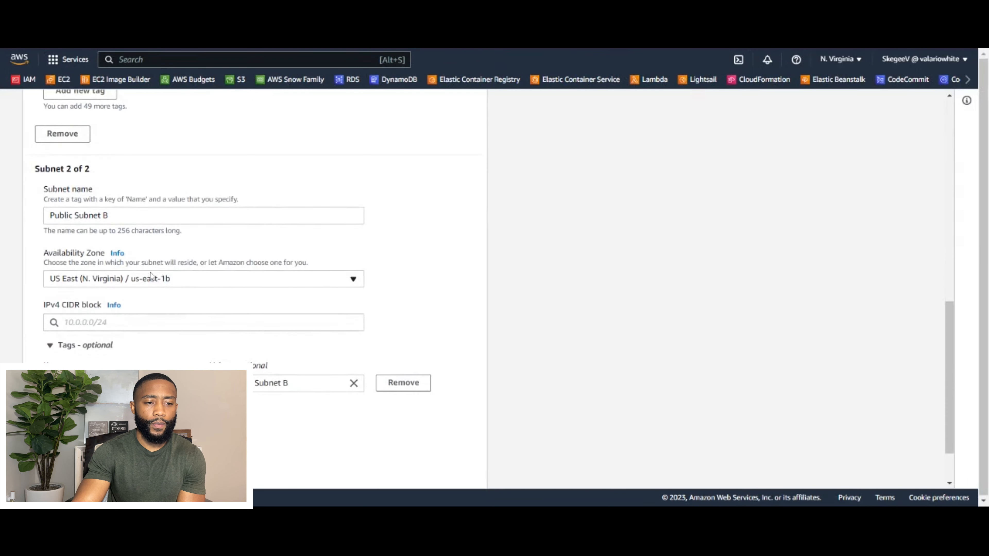
{"action": "left_click", "coordinate": [159, 323]}
{"action": "type", "text": "1"}
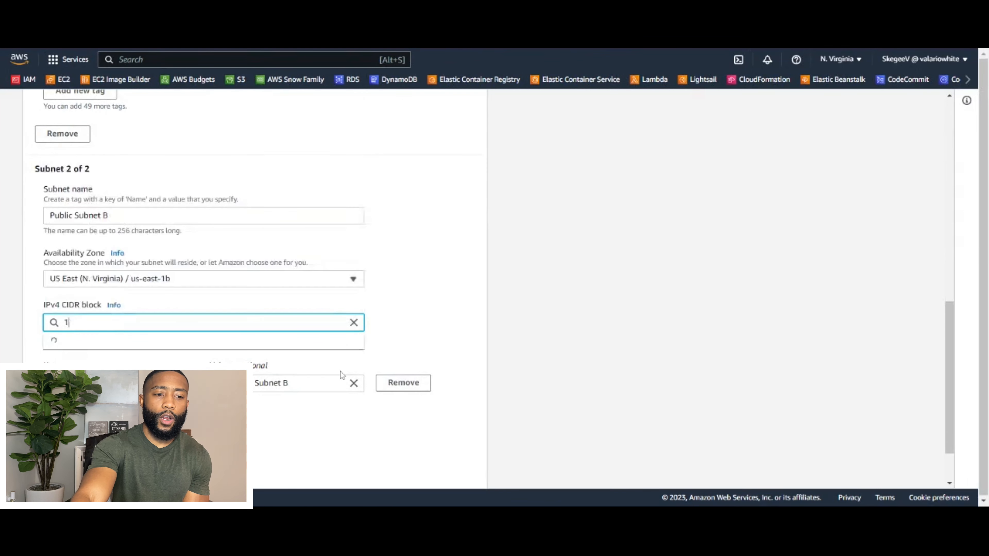
{"action": "type", "text": "0.0."}
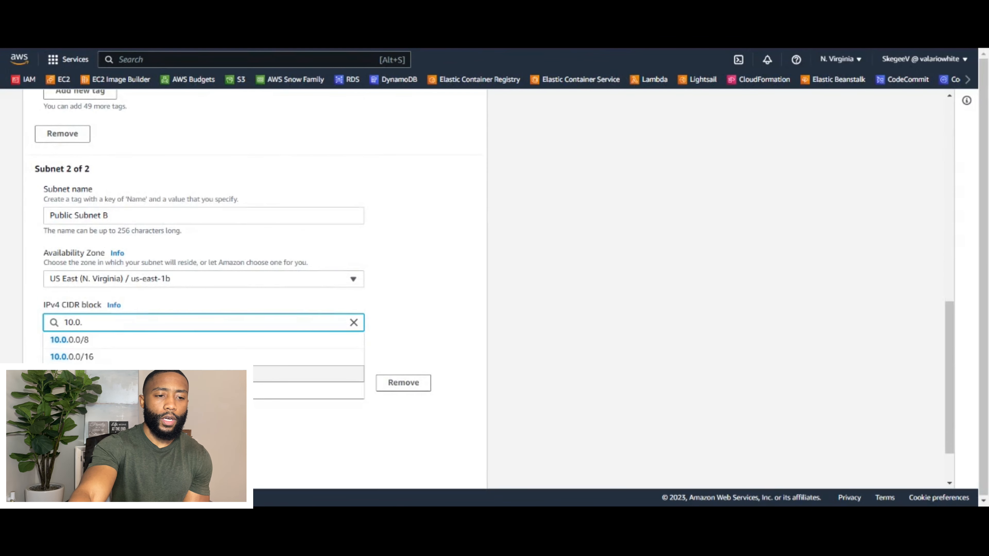
{"action": "type", "text": "1.0"}
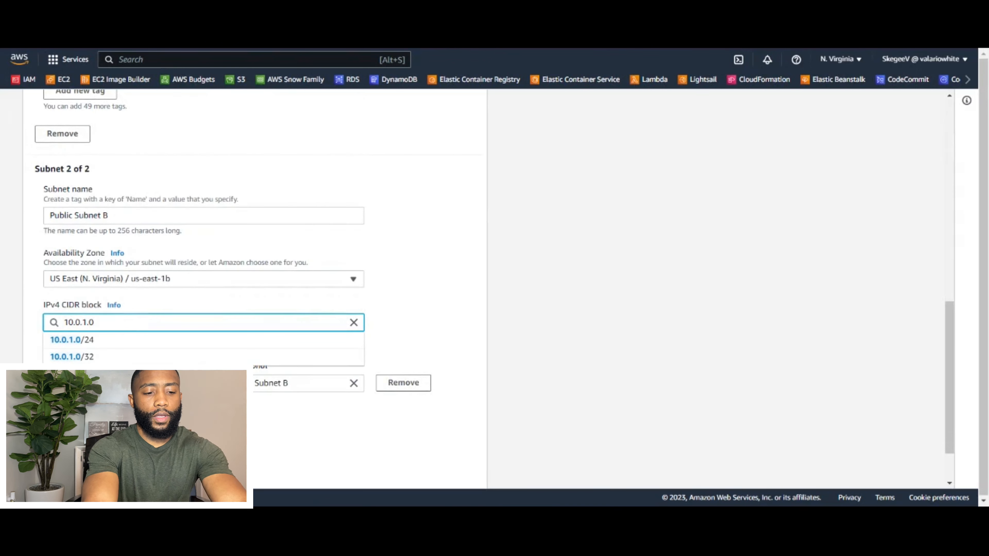
{"action": "type", "text": "/24"}
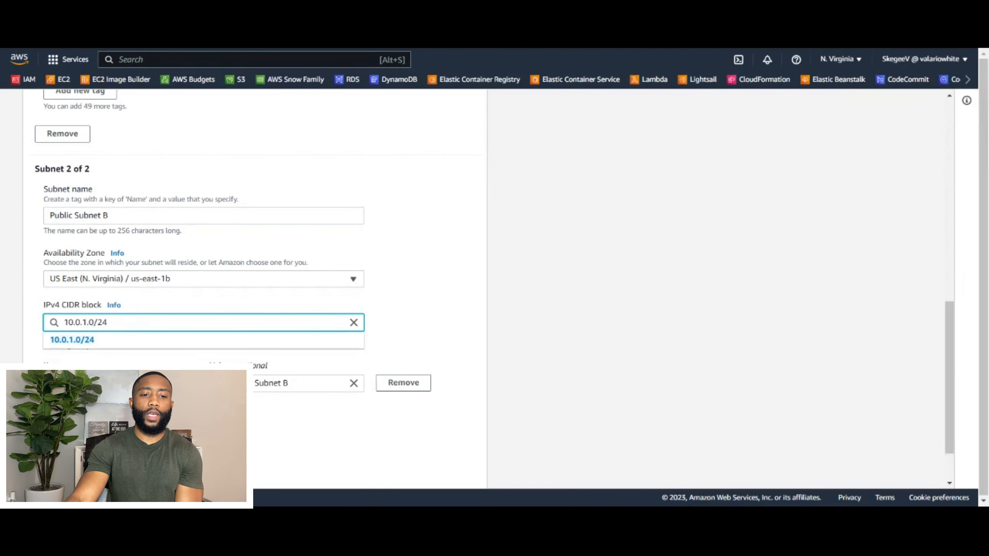
{"action": "left_click", "coordinate": [331, 344]}
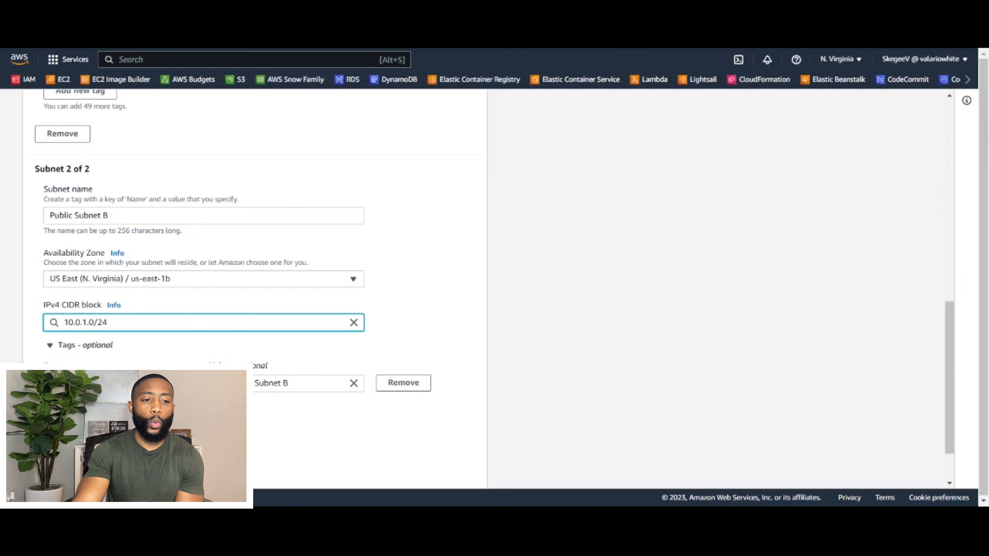
Step: Try to create the subnets with the IPv4 CIDR block of Public Subnet B changed to 10.0.0.0/24
{"action": "scroll", "coordinate": [194, 355], "scroll_direction": "down", "scroll_amount": 2}
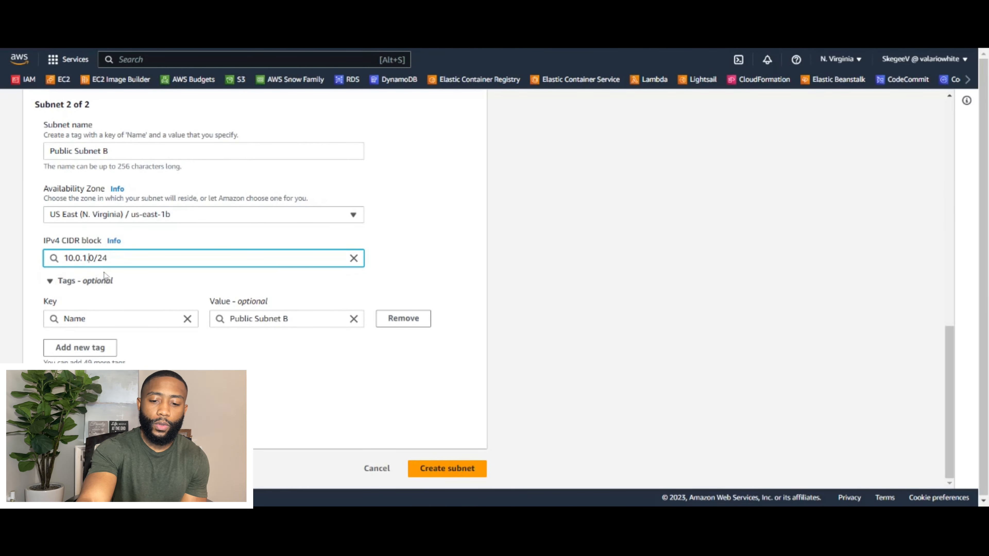
{"action": "key", "text": "BackSpace"}
{"action": "type", "text": "0."}
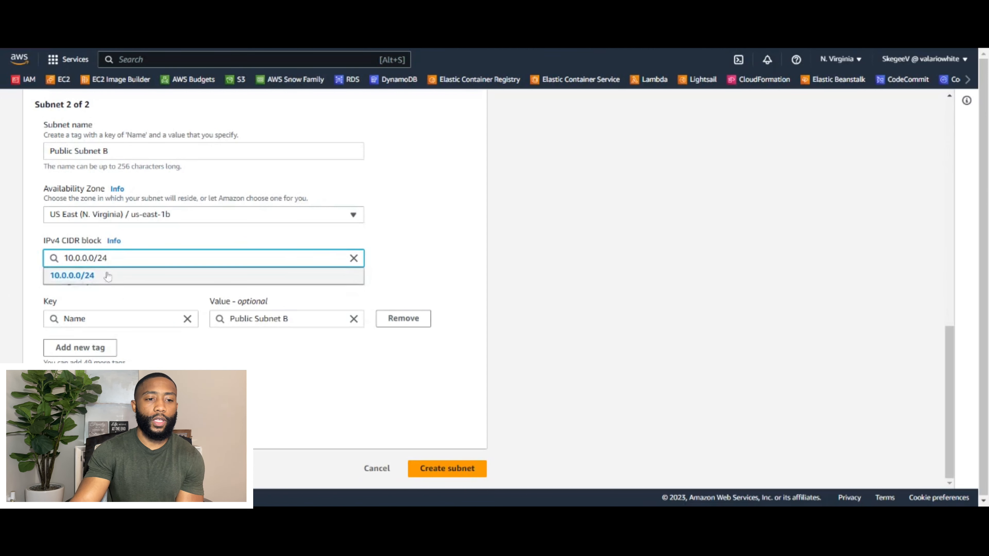
{"action": "left_click", "coordinate": [105, 275]}
{"action": "left_click", "coordinate": [402, 251]}
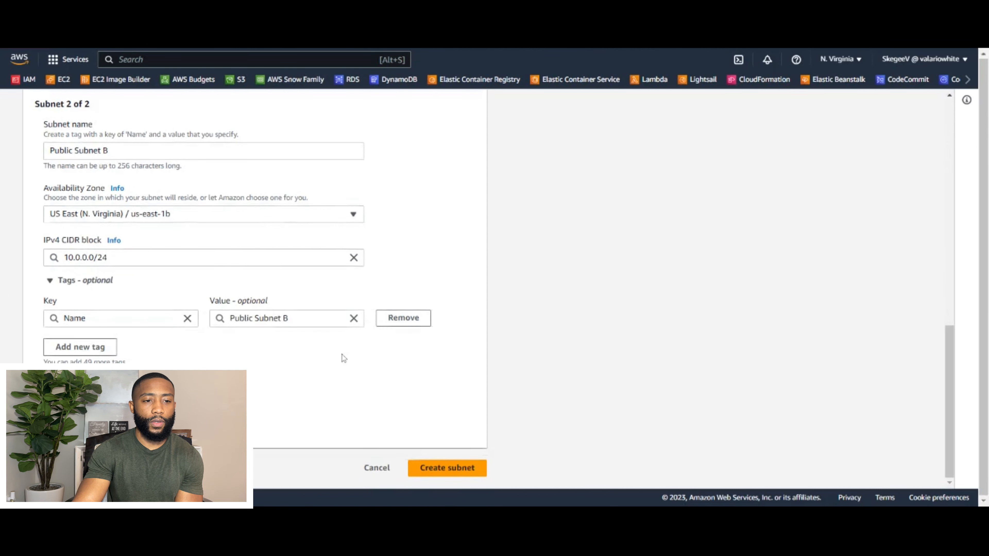
{"action": "scroll", "coordinate": [408, 283], "scroll_direction": "up", "scroll_amount": 5}
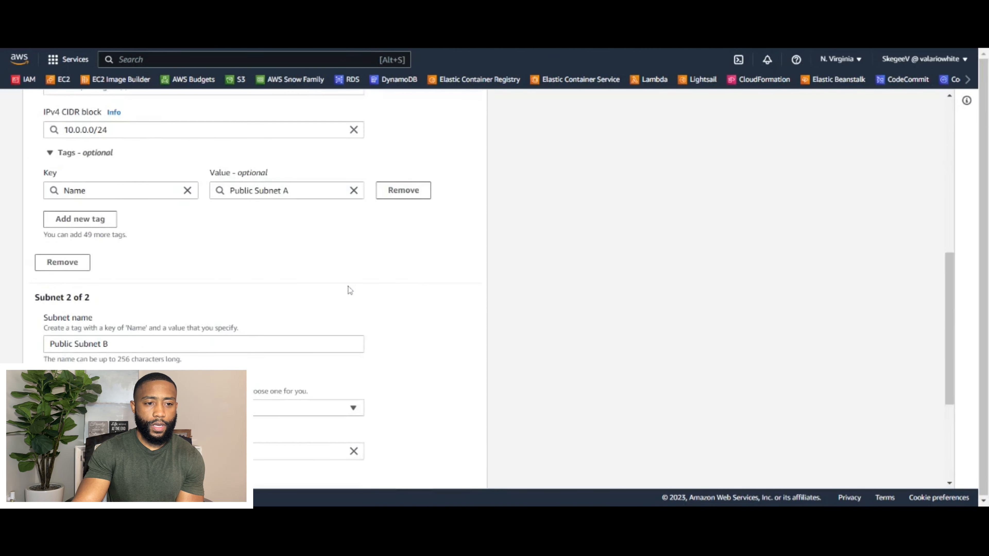
{"action": "scroll", "coordinate": [428, 296], "scroll_direction": "down", "scroll_amount": 3}
{"action": "scroll", "coordinate": [449, 311], "scroll_direction": "down", "scroll_amount": 2}
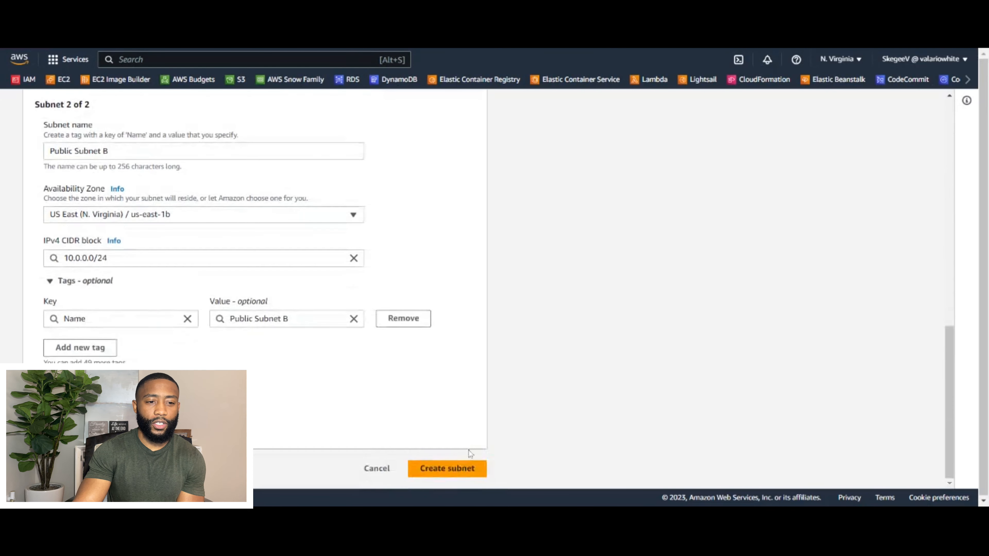
{"action": "left_click", "coordinate": [465, 471]}
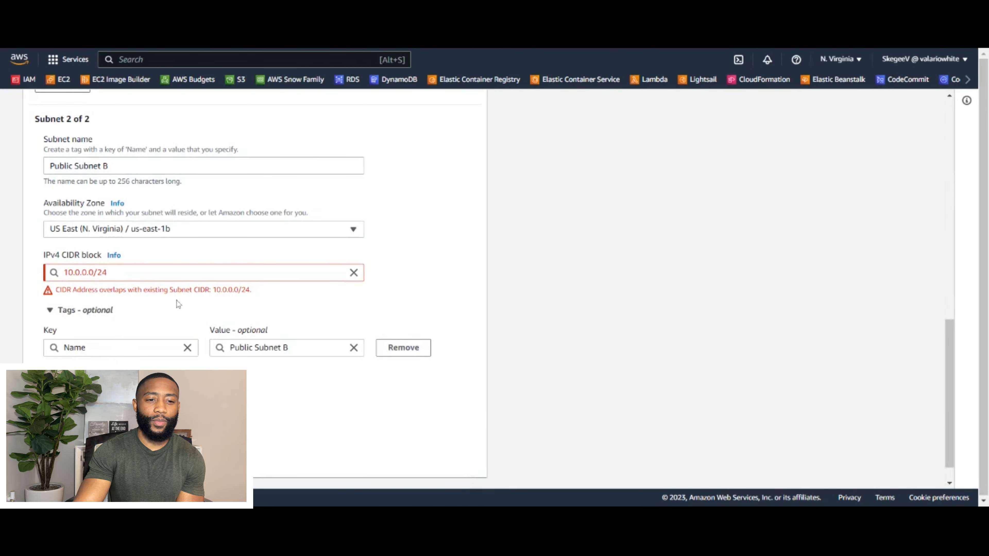
Step: Correct the overlapping IPv4 CIDR block of Public Subnet B to 10.0.1.0/24
{"action": "scroll", "coordinate": [232, 306], "scroll_direction": "down", "scroll_amount": 1}
{"action": "scroll", "coordinate": [194, 296], "scroll_direction": "up", "scroll_amount": 2}
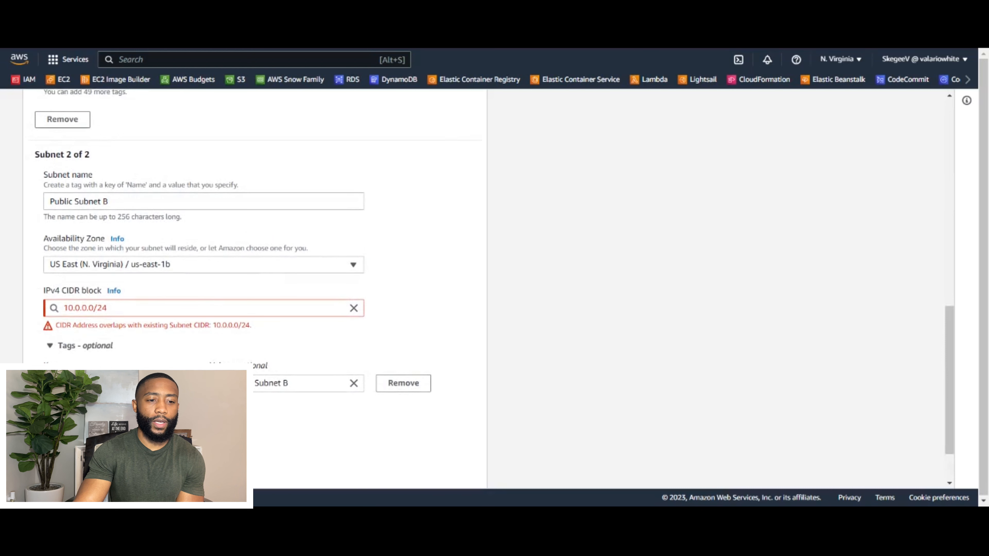
{"action": "left_click", "coordinate": [88, 308]}
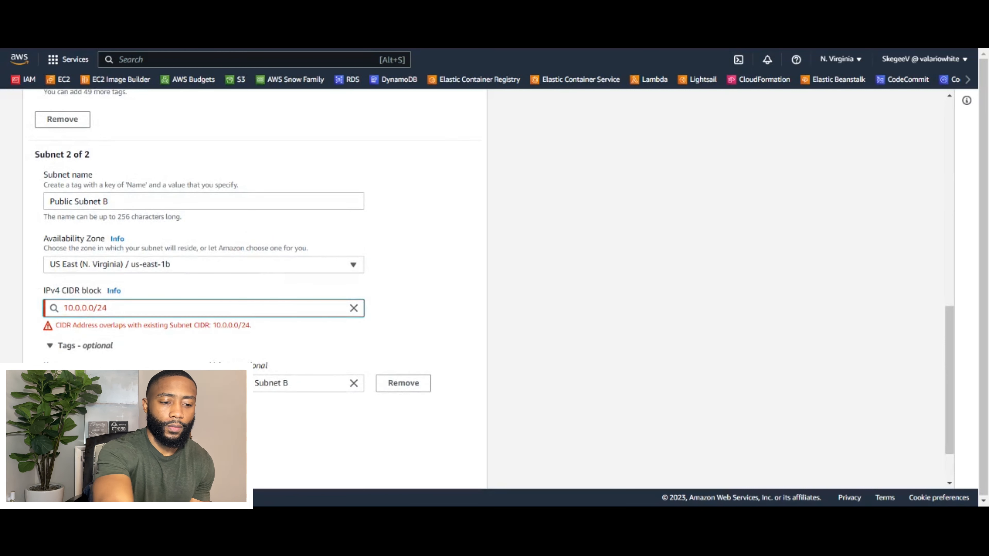
{"action": "key", "text": "BackSpace"}
{"action": "type", "text": "1"}
{"action": "left_click", "coordinate": [191, 330]}
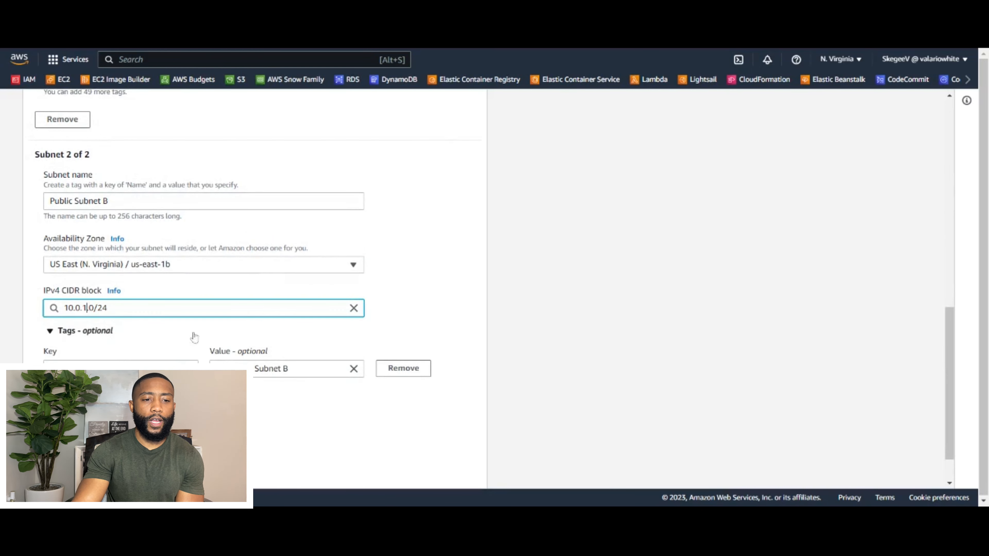
{"action": "left_click", "coordinate": [391, 322]}
Step: Add a third subnet named Private Subnet A in availability zone us-east-1a
{"action": "scroll", "coordinate": [391, 321], "scroll_direction": "down", "scroll_amount": 2}
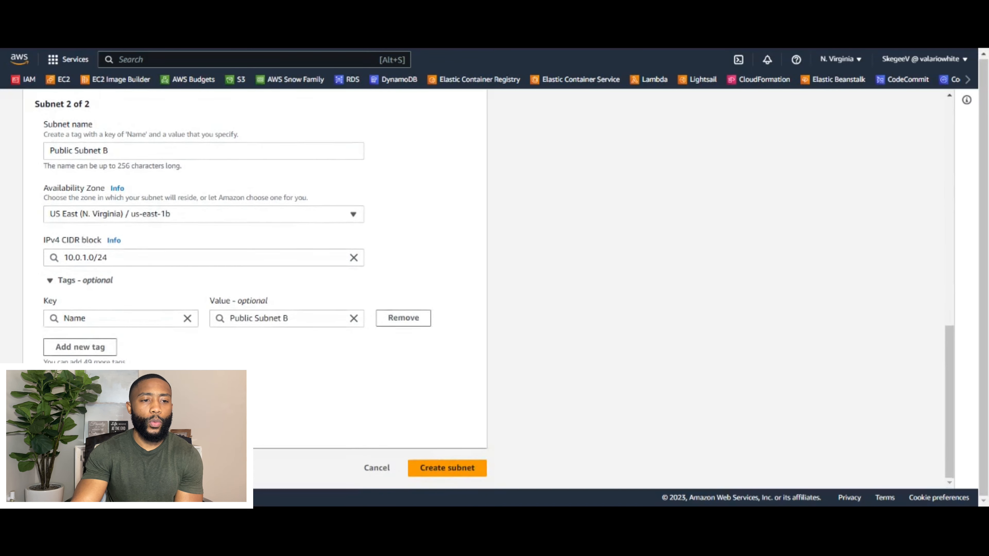
{"action": "left_click", "coordinate": [72, 427]}
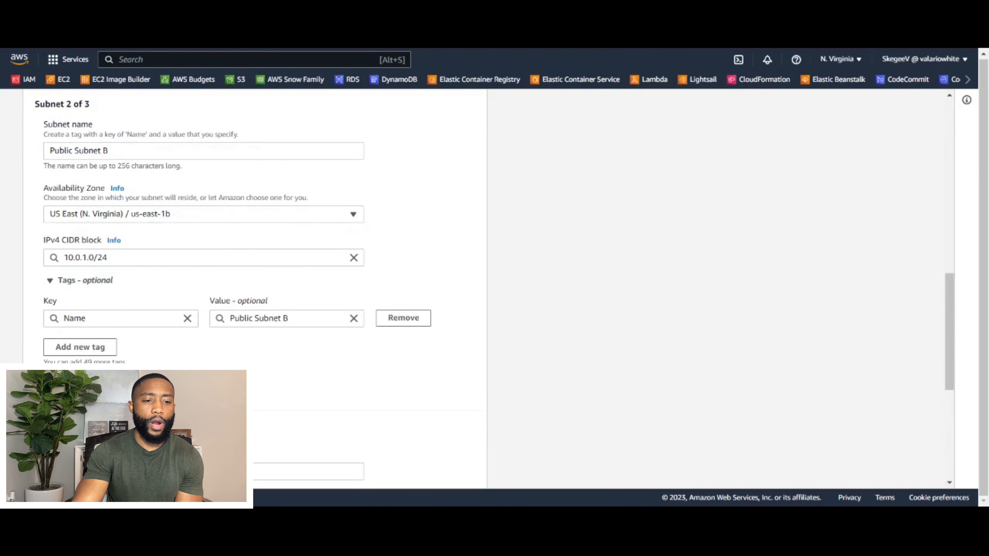
{"action": "scroll", "coordinate": [72, 427], "scroll_direction": "down", "scroll_amount": 4}
{"action": "left_click", "coordinate": [156, 279]}
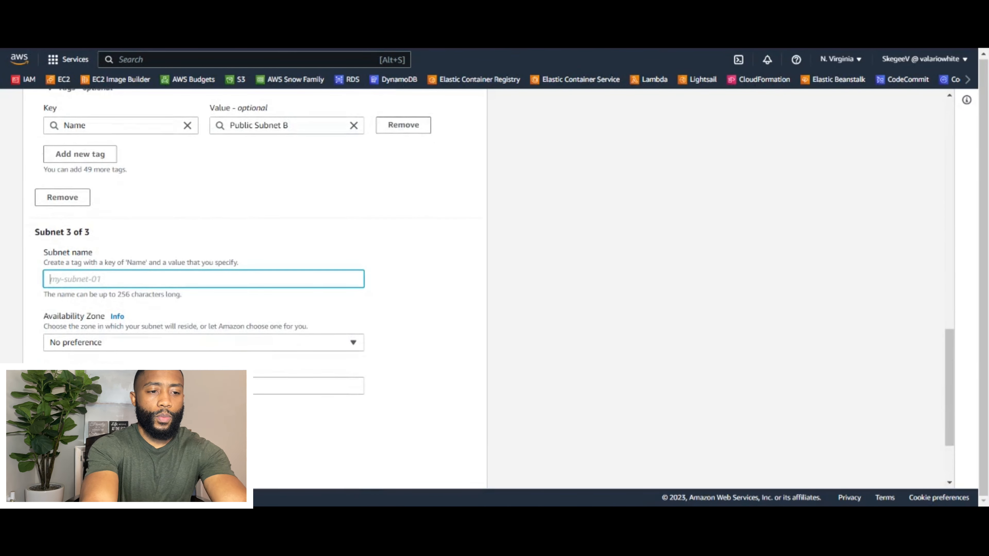
{"action": "type", "text": "Private Subnet A"}
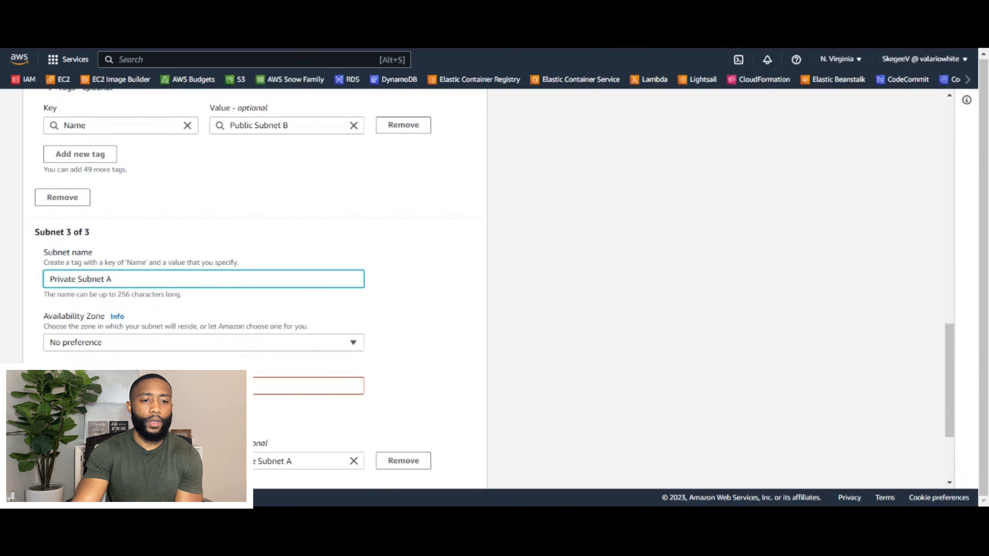
{"action": "scroll", "coordinate": [239, 287], "scroll_direction": "down", "scroll_amount": 3}
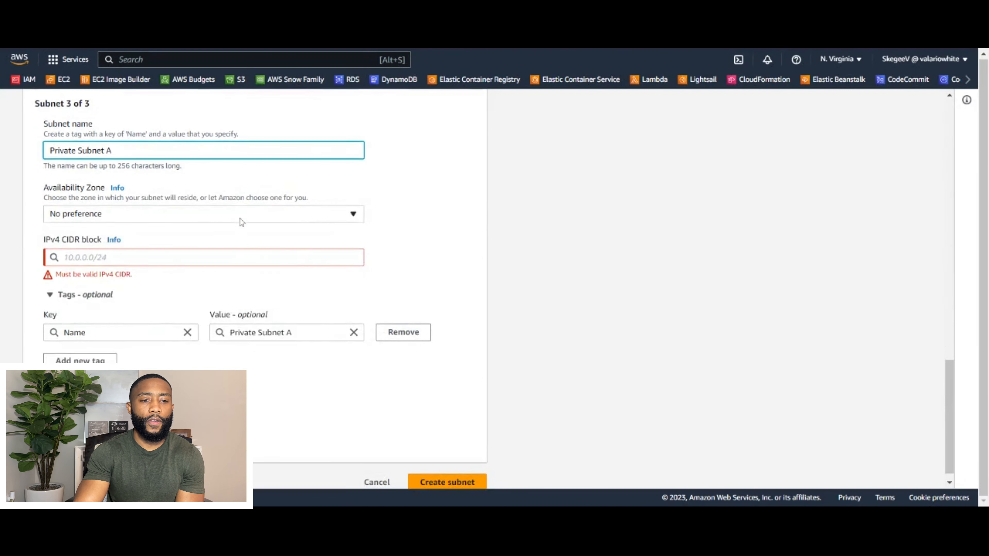
{"action": "left_click", "coordinate": [241, 221]}
{"action": "left_click", "coordinate": [186, 278]}
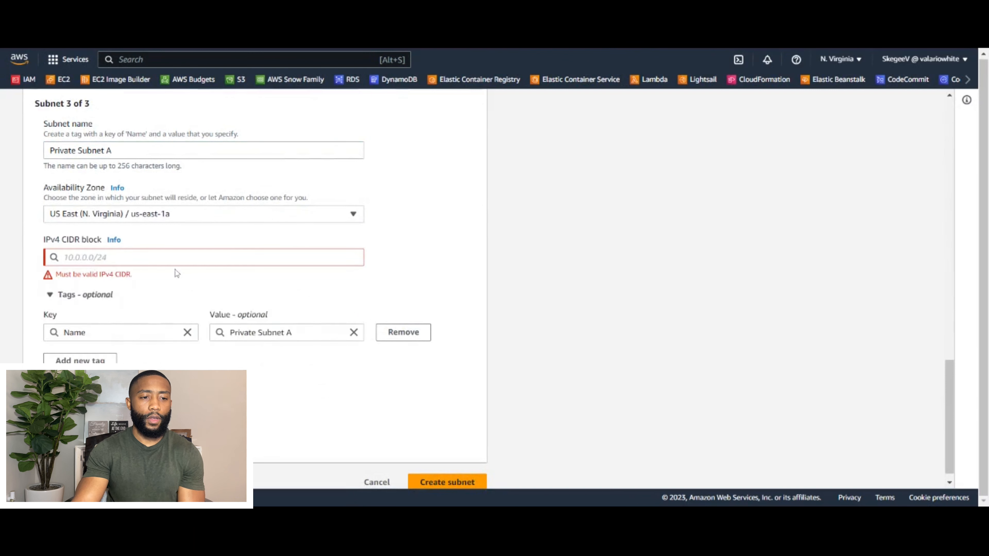
Step: Set the IPv4 CIDR block of Private Subnet A to 10.0.16.0/20
{"action": "left_click", "coordinate": [183, 257]}
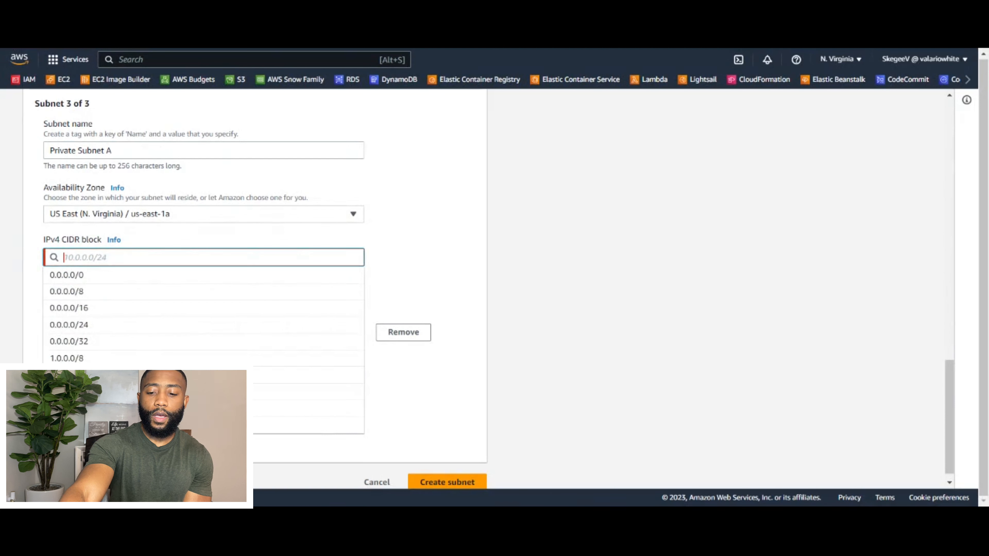
{"action": "type", "text": "10"}
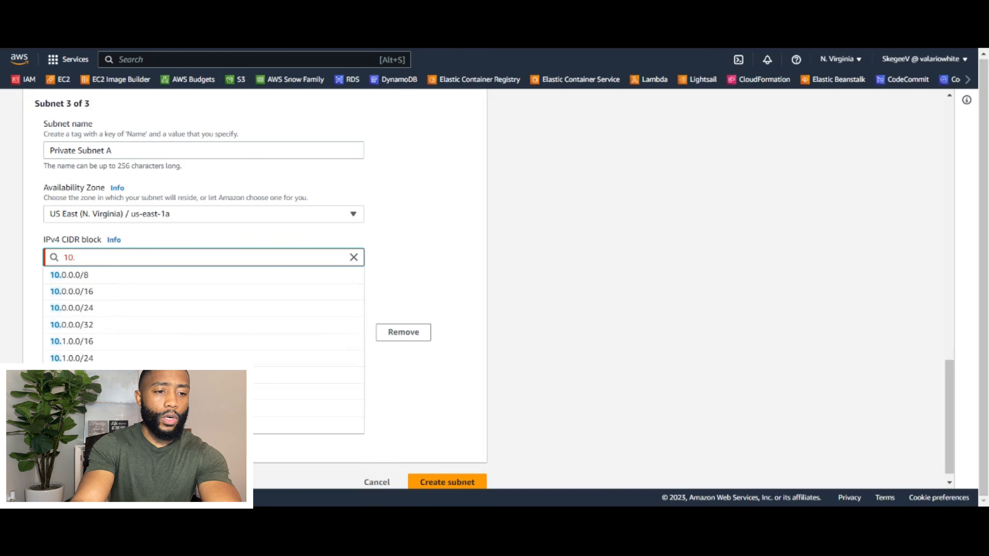
{"action": "type", "text": ".0"}
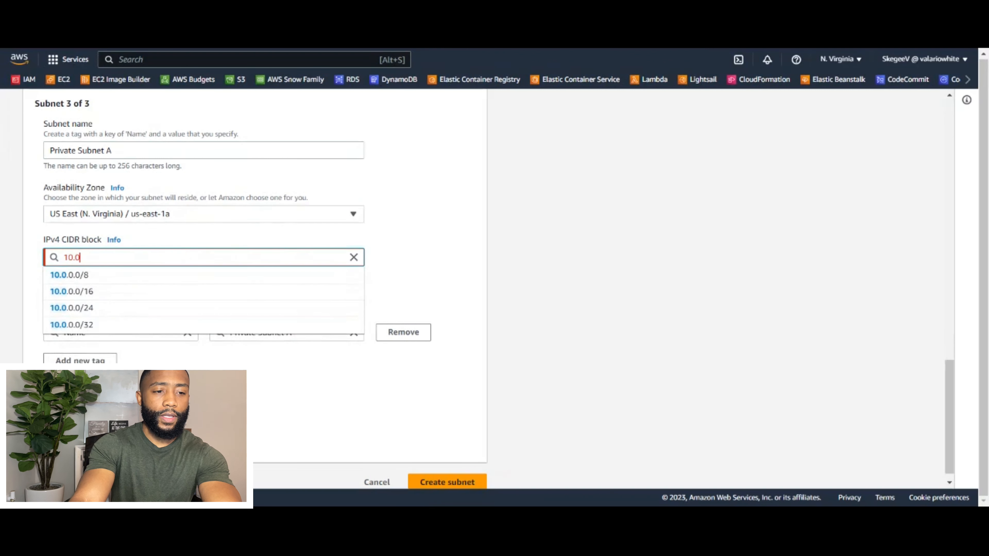
{"action": "type", "text": "1"}
{"action": "key", "text": "BackSpace"}
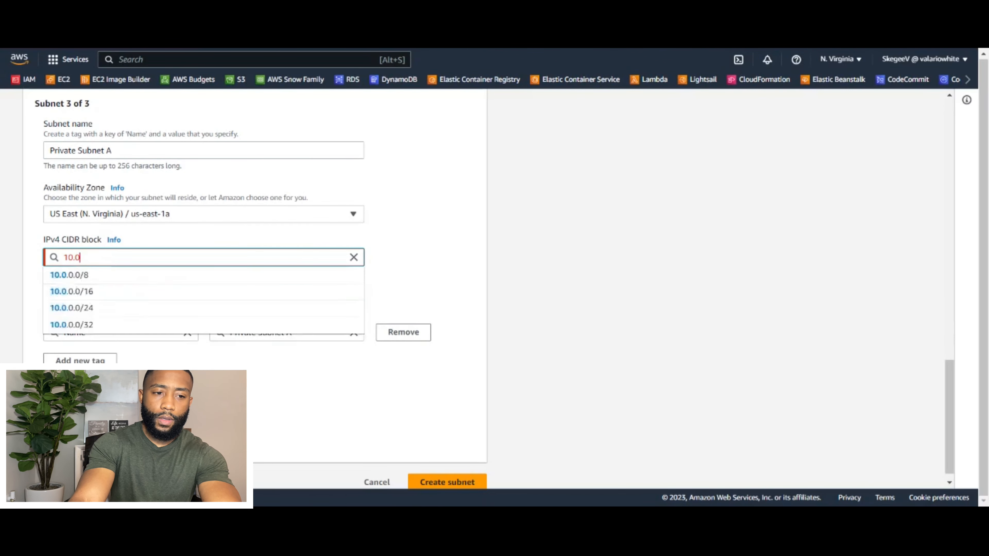
{"action": "type", "text": ".16.0/20"}
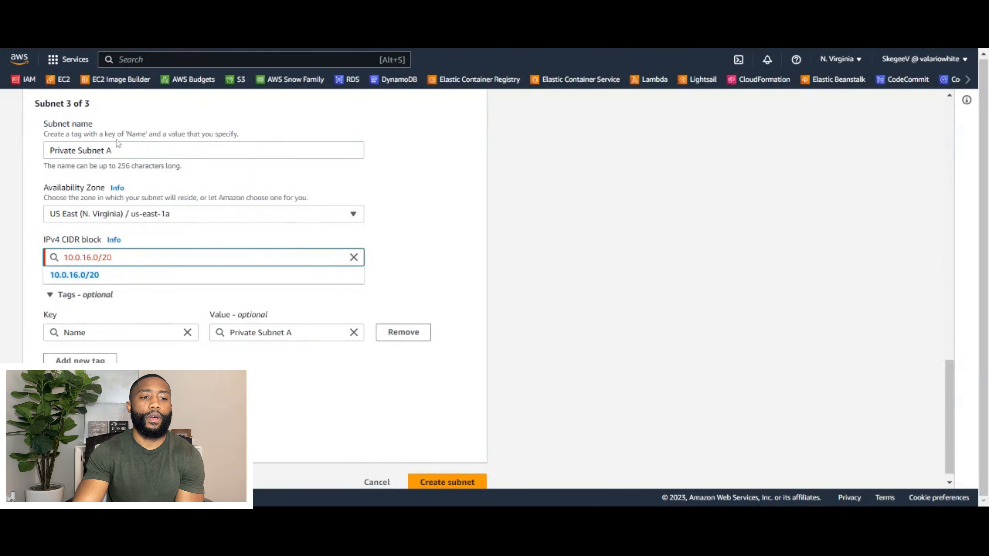
{"action": "left_click", "coordinate": [113, 284]}
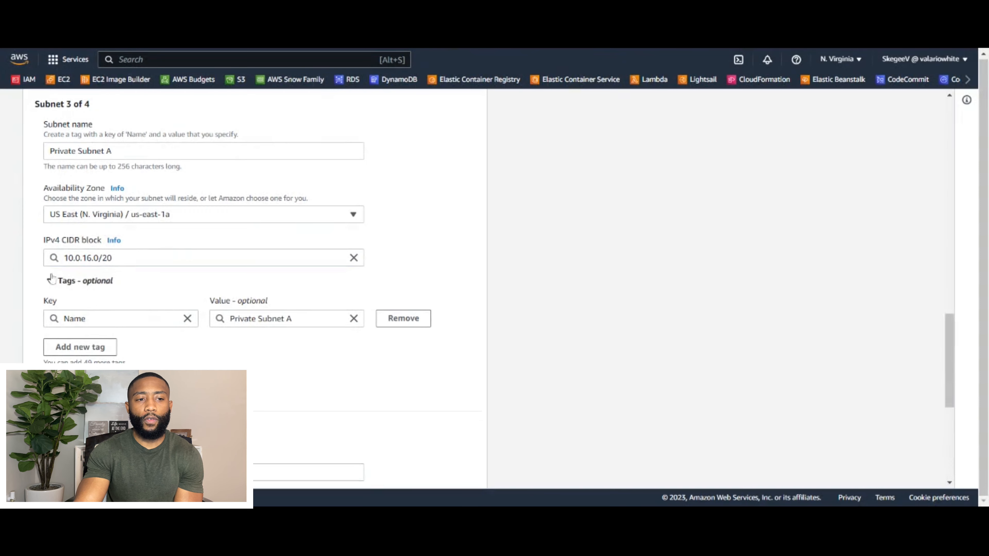
Step: Add a fourth subnet named Private Subnet B in availability zone us-east-1b
{"action": "scroll", "coordinate": [51, 280], "scroll_direction": "up", "scroll_amount": 4}
{"action": "scroll", "coordinate": [216, 144], "scroll_direction": "down", "scroll_amount": 7}
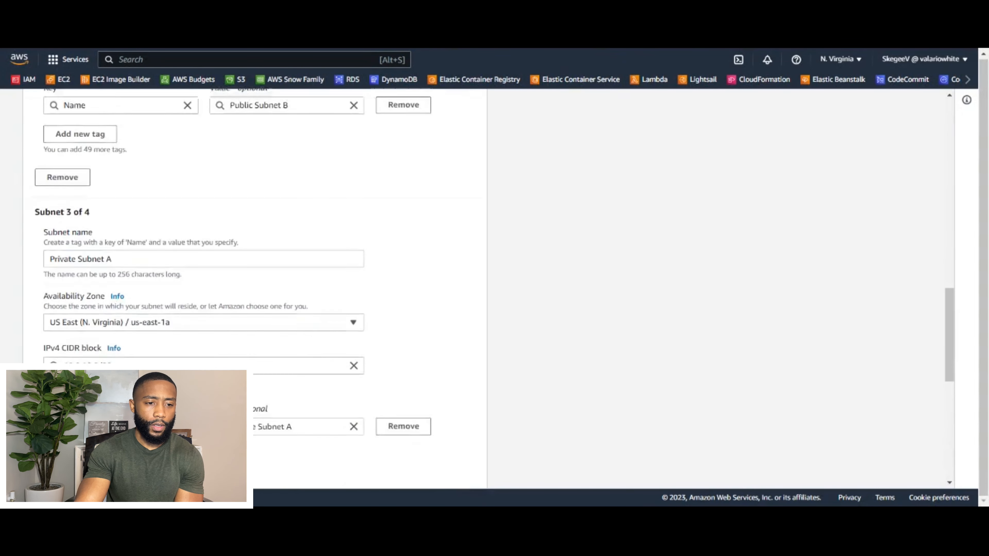
{"action": "scroll", "coordinate": [154, 322], "scroll_direction": "down", "scroll_amount": 1}
{"action": "left_click", "coordinate": [147, 347]}
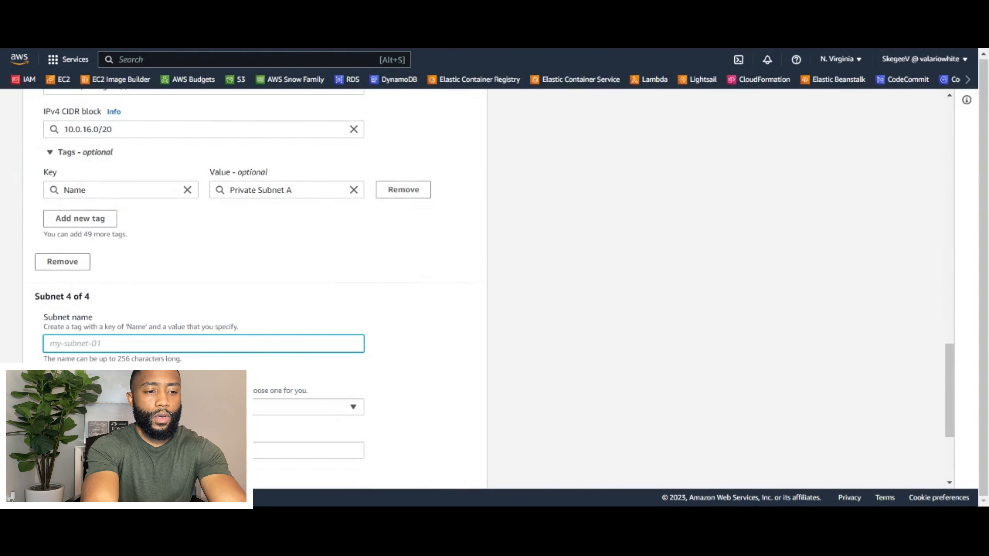
{"action": "type", "text": "Private Subnet"}
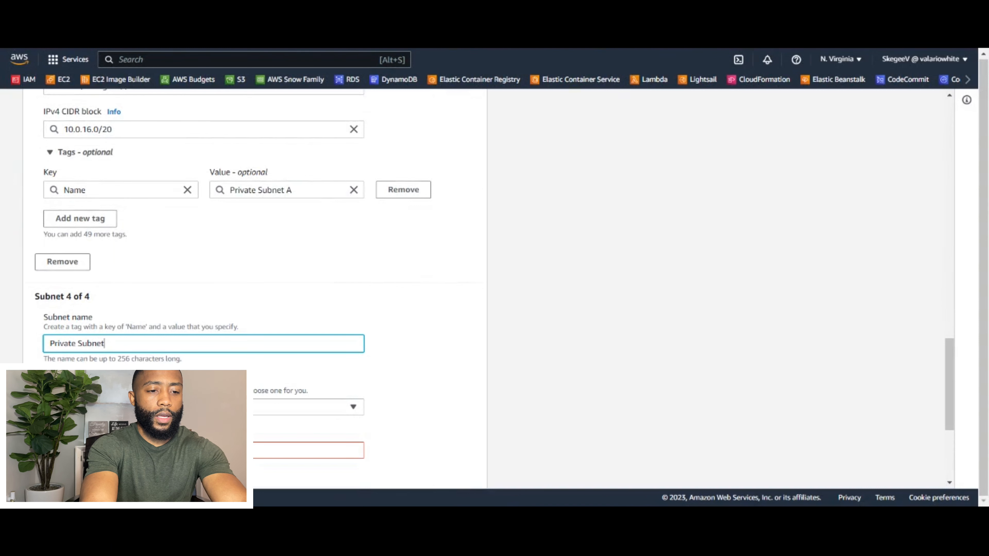
{"action": "type", "text": "B"}
{"action": "scroll", "coordinate": [198, 349], "scroll_direction": "down", "scroll_amount": 2}
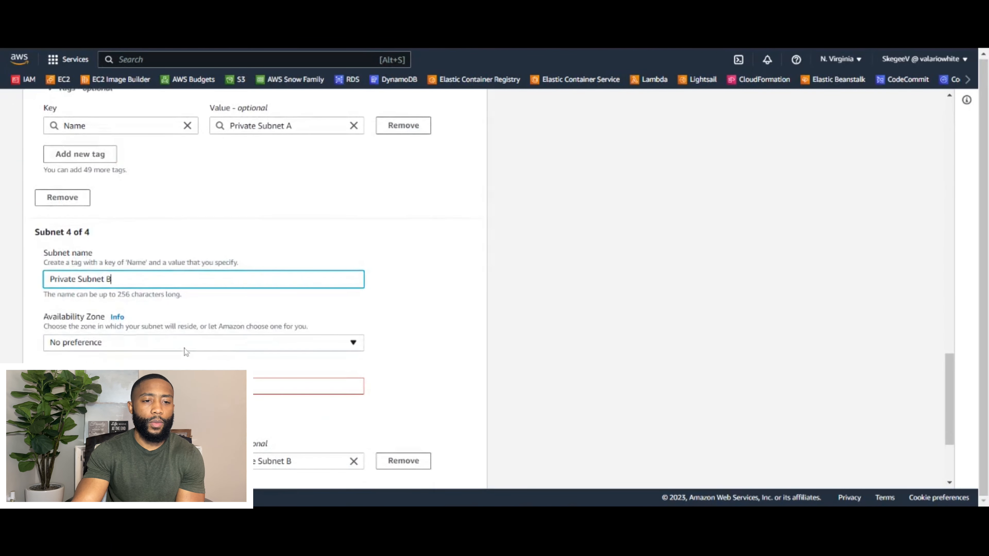
{"action": "left_click", "coordinate": [186, 343]}
{"action": "left_click", "coordinate": [214, 218]}
{"action": "scroll", "coordinate": [273, 346], "scroll_direction": "down", "scroll_amount": 3}
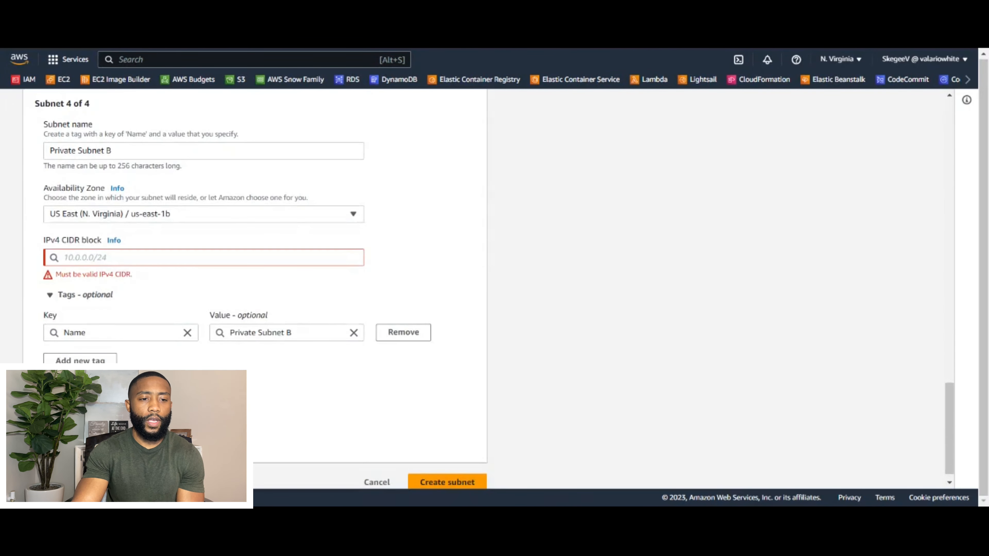
Step: Set the IPv4 CIDR block of Private Subnet B to 10.0.32.0/20
{"action": "left_click", "coordinate": [195, 257]}
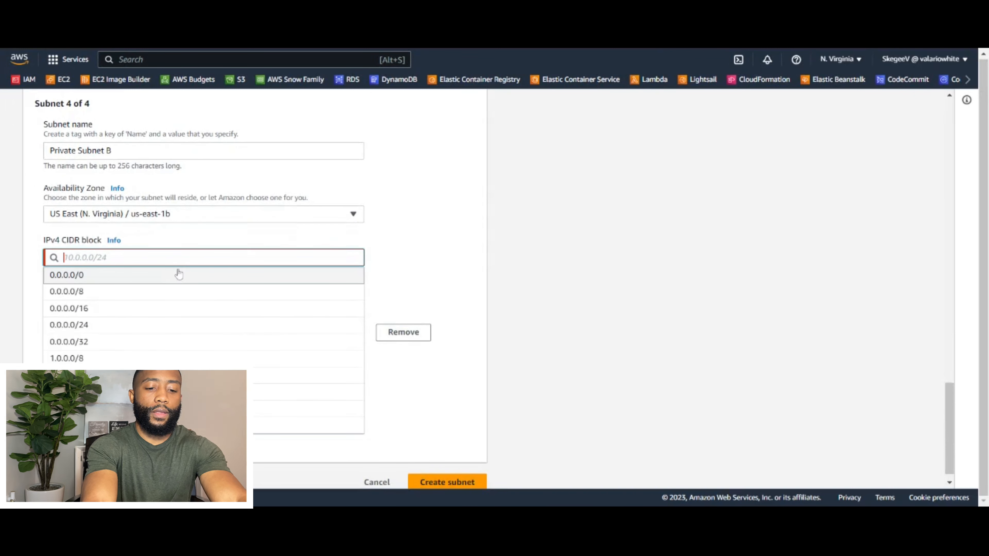
{"action": "type", "text": "10"}
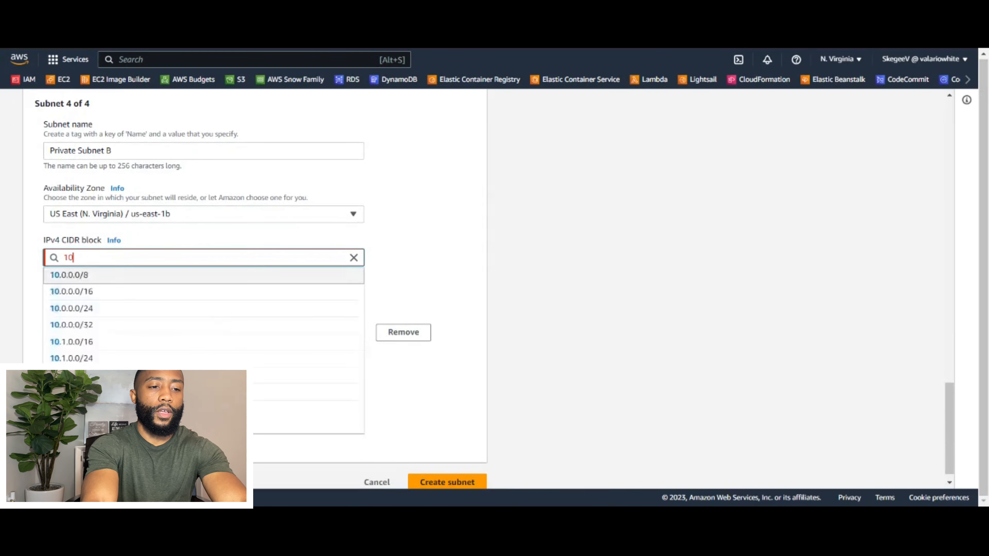
{"action": "type", "text": ".0.32"}
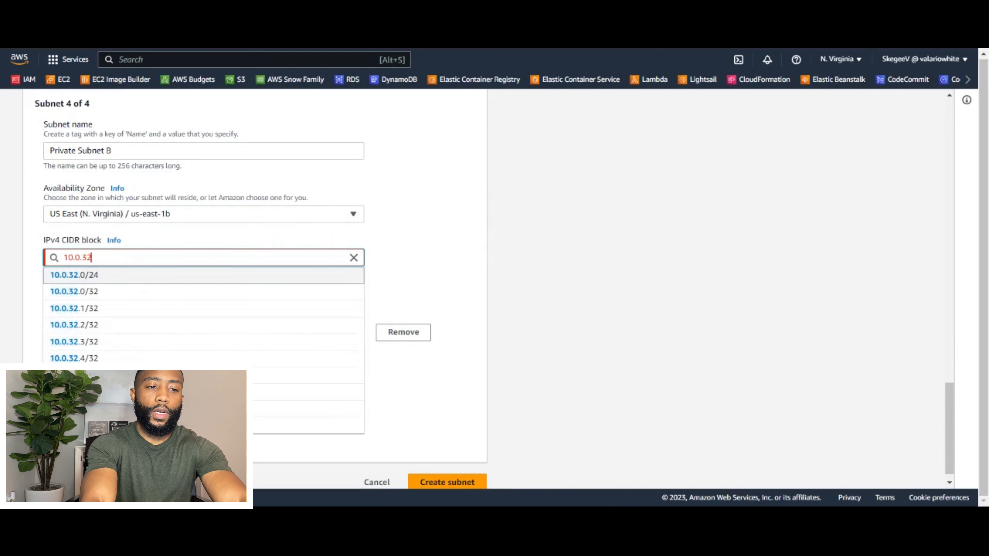
{"action": "type", "text": ".0/20"}
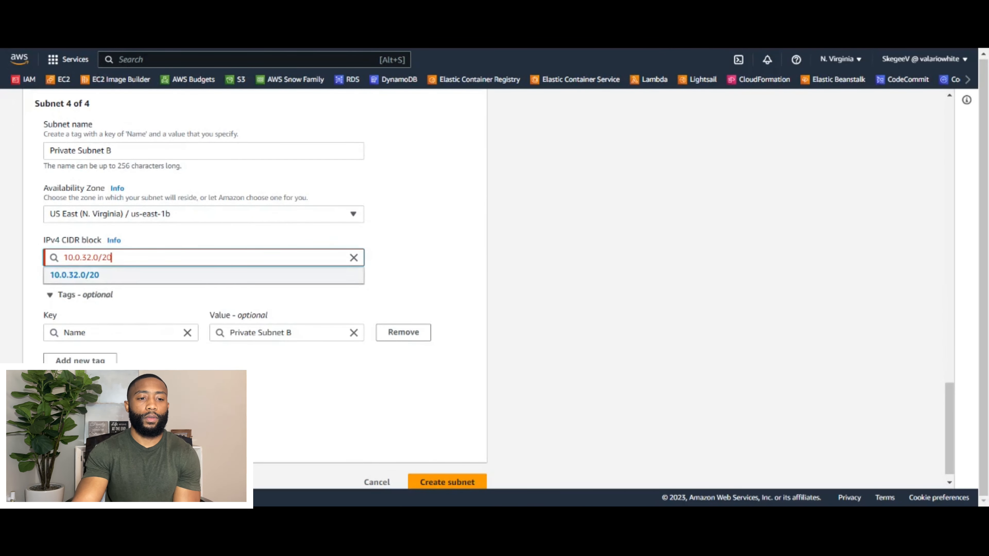
{"action": "left_click", "coordinate": [182, 281]}
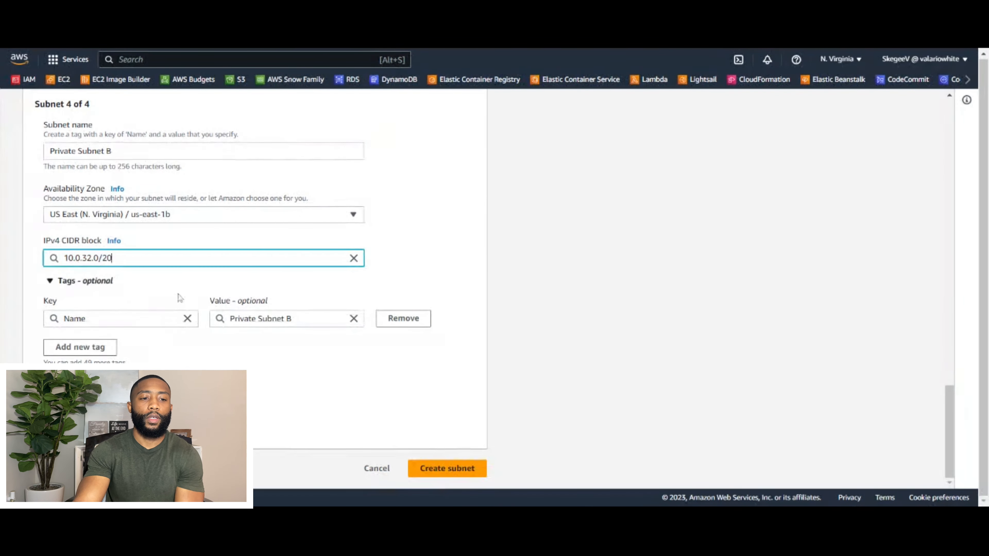
Step: Review the settings of the four subnets and create them all in the VPC
{"action": "scroll", "coordinate": [143, 235], "scroll_direction": "up", "scroll_amount": 10}
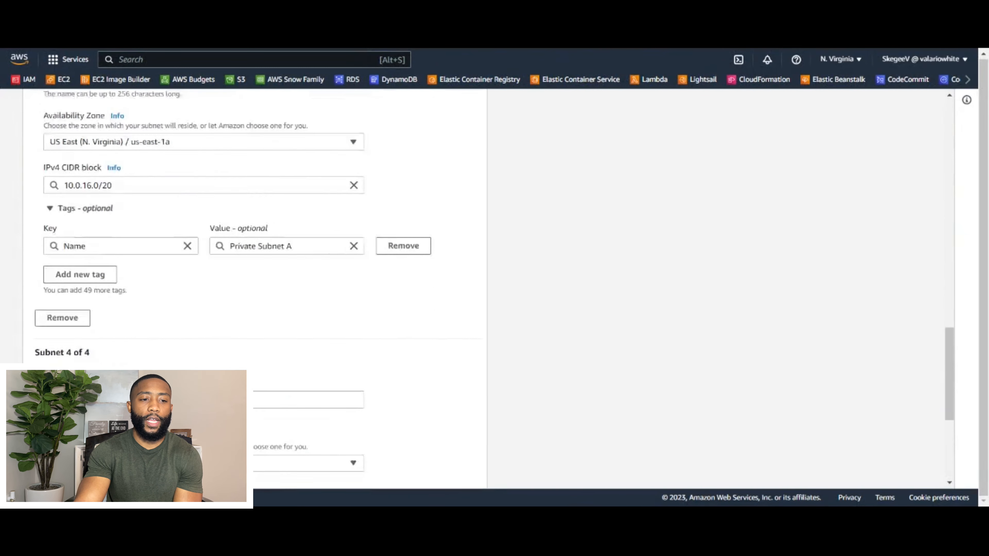
{"action": "scroll", "coordinate": [143, 234], "scroll_direction": "down", "scroll_amount": 10}
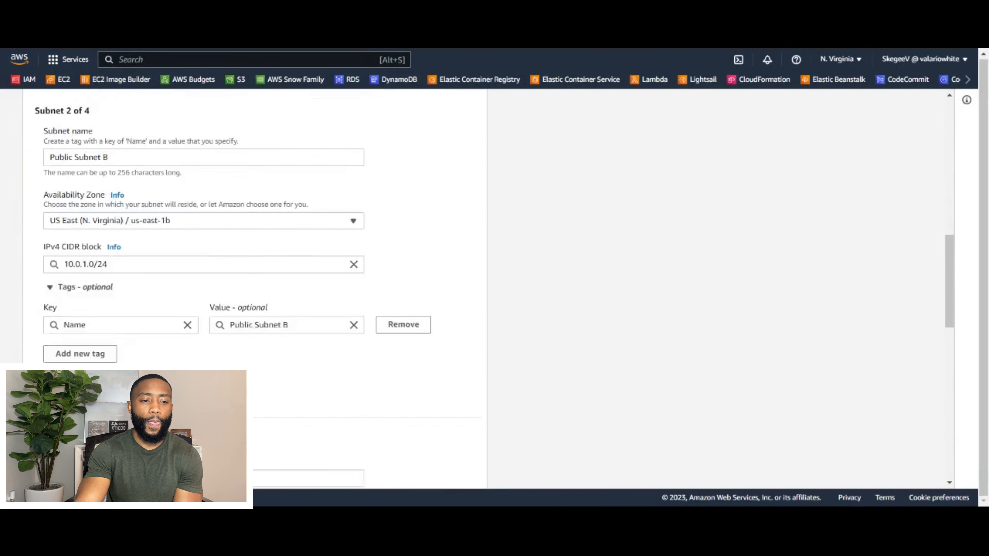
{"action": "scroll", "coordinate": [202, 338], "scroll_direction": "down", "scroll_amount": 1}
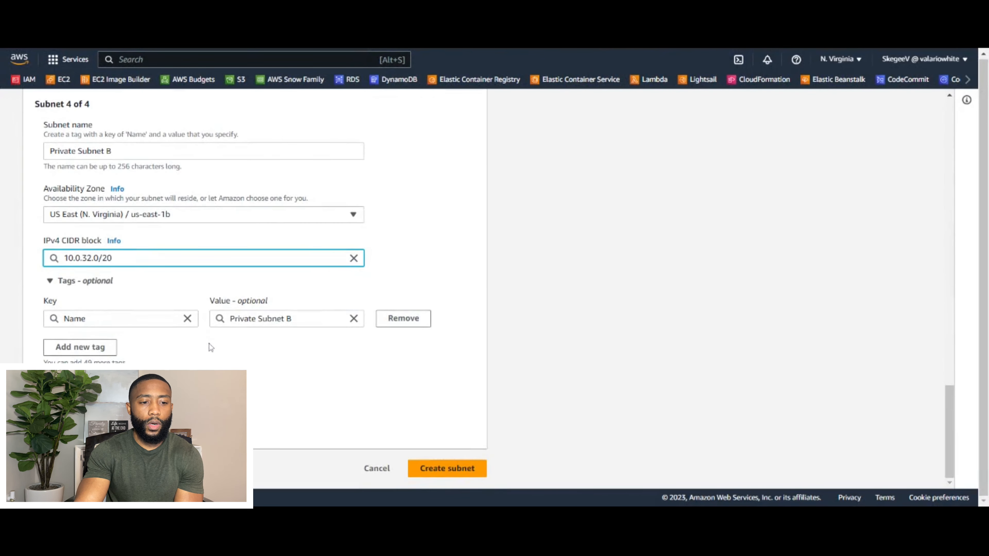
{"action": "left_click", "coordinate": [476, 473]}
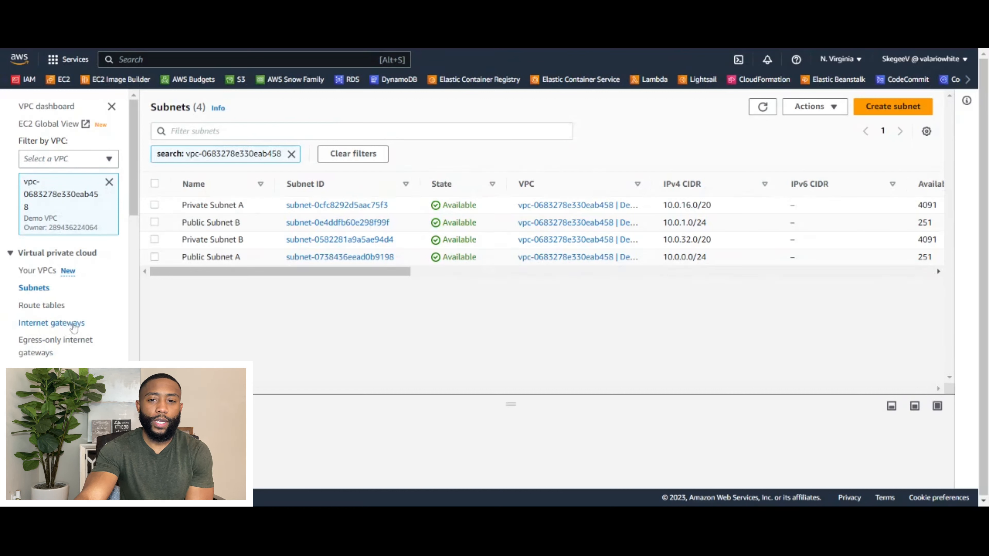
Step: Create an internet gateway named Demo Internet Gateway
{"action": "left_click", "coordinate": [77, 324]}
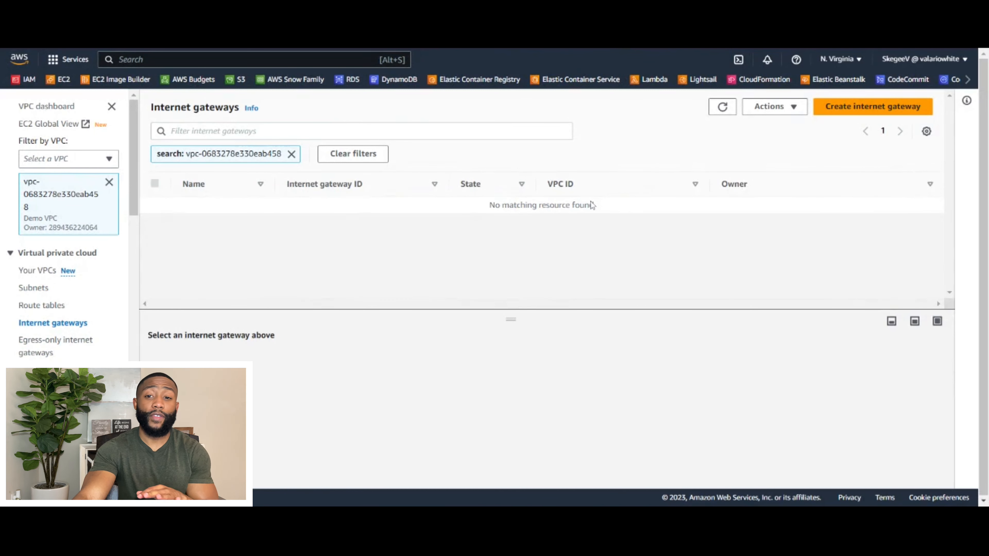
{"action": "left_click", "coordinate": [864, 111]}
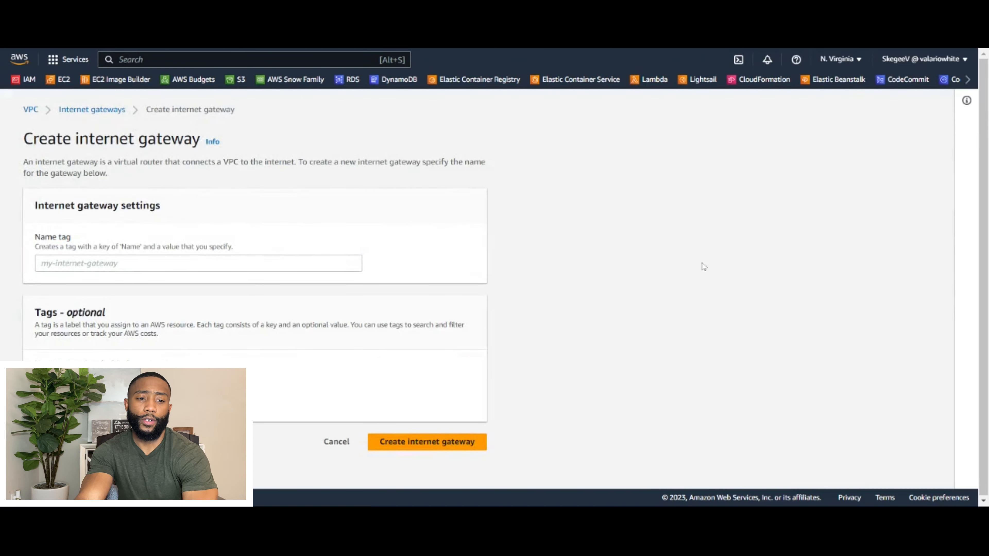
{"action": "left_click", "coordinate": [356, 265]}
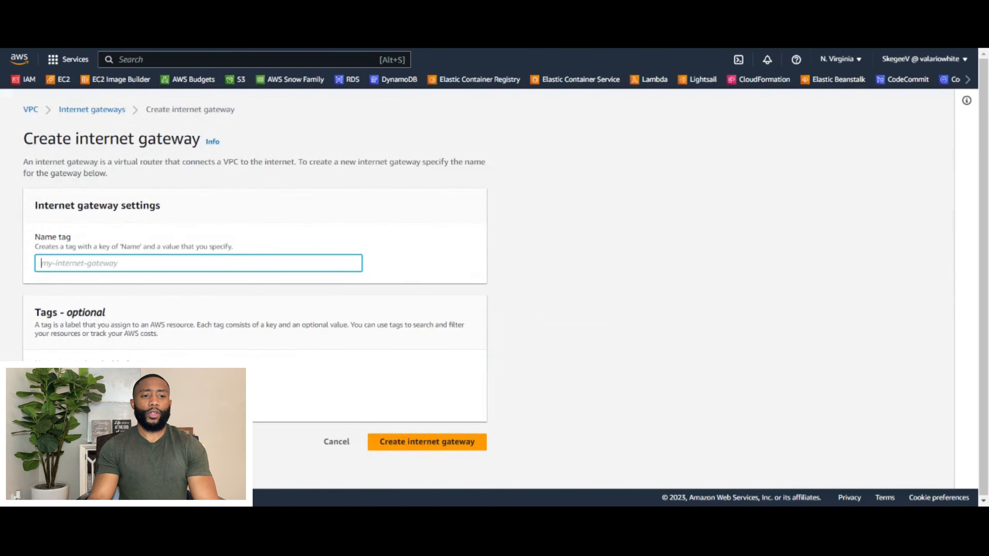
{"action": "type", "text": "Dem"}
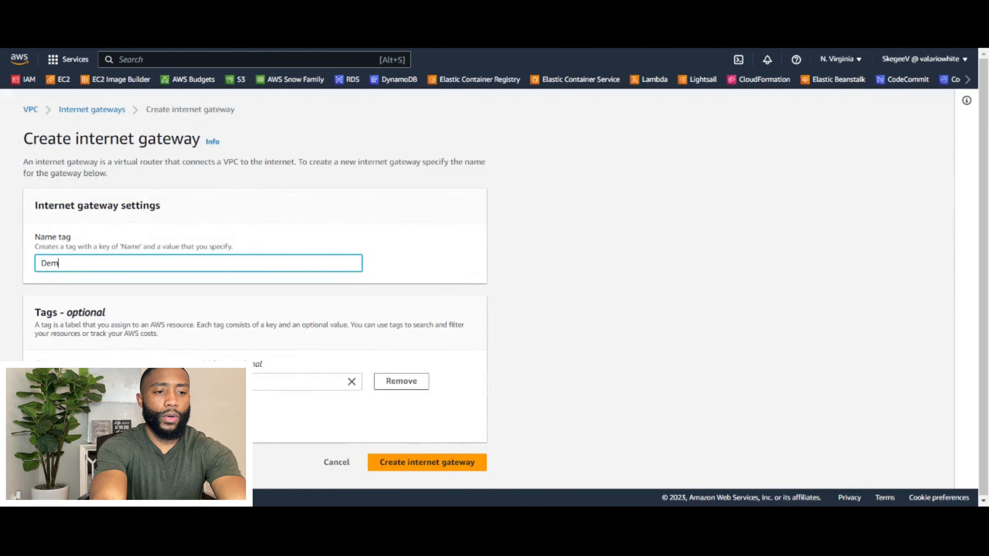
{"action": "type", "text": "o Internet Gateway"}
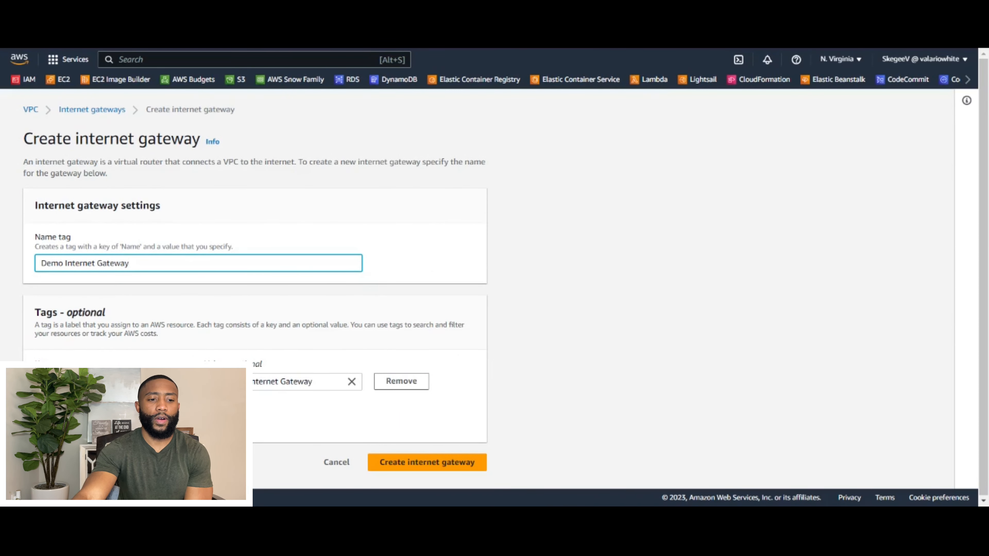
{"action": "left_click", "coordinate": [430, 466]}
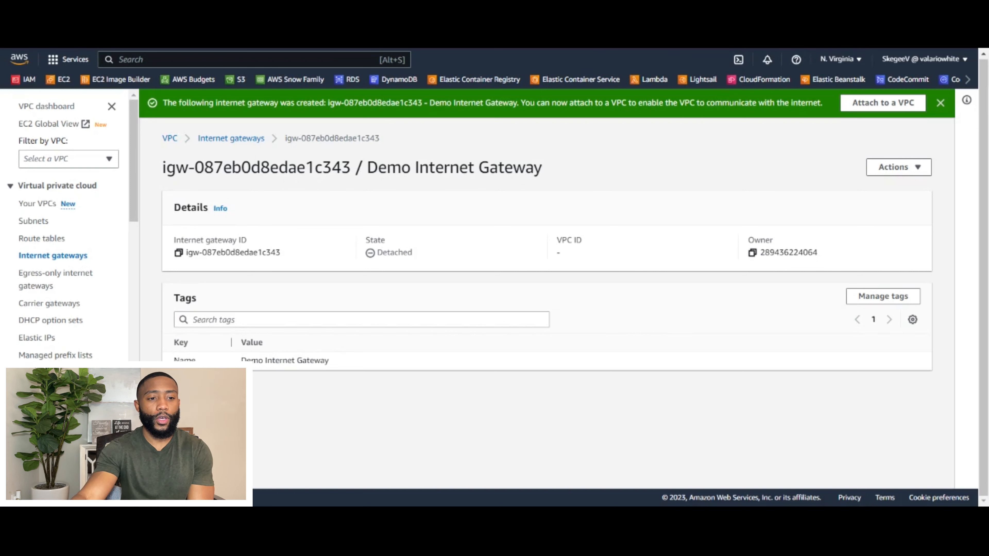
Step: Create a route table named Public Route Table in Demo VPC
{"action": "left_click", "coordinate": [51, 239]}
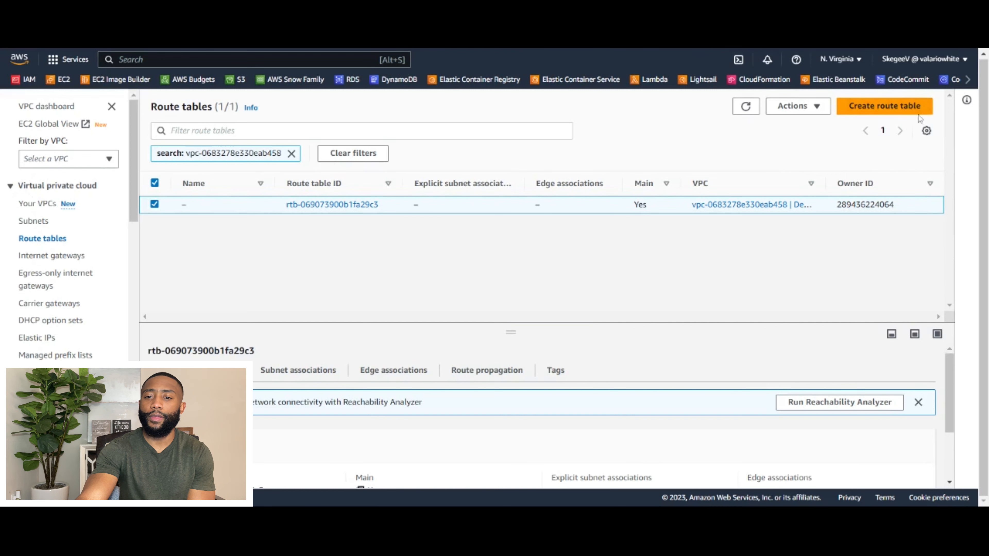
{"action": "left_click", "coordinate": [907, 116]}
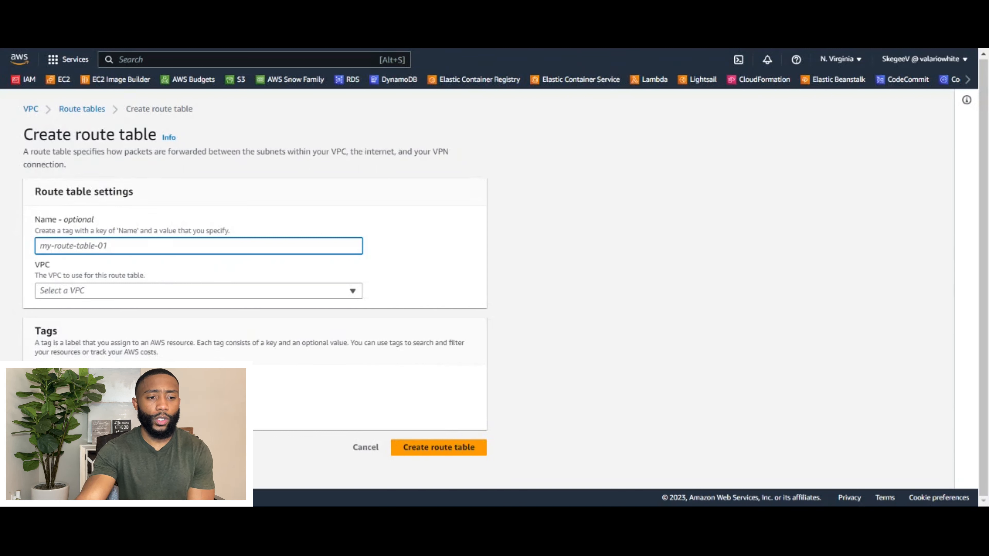
{"action": "type", "text": "Pu"}
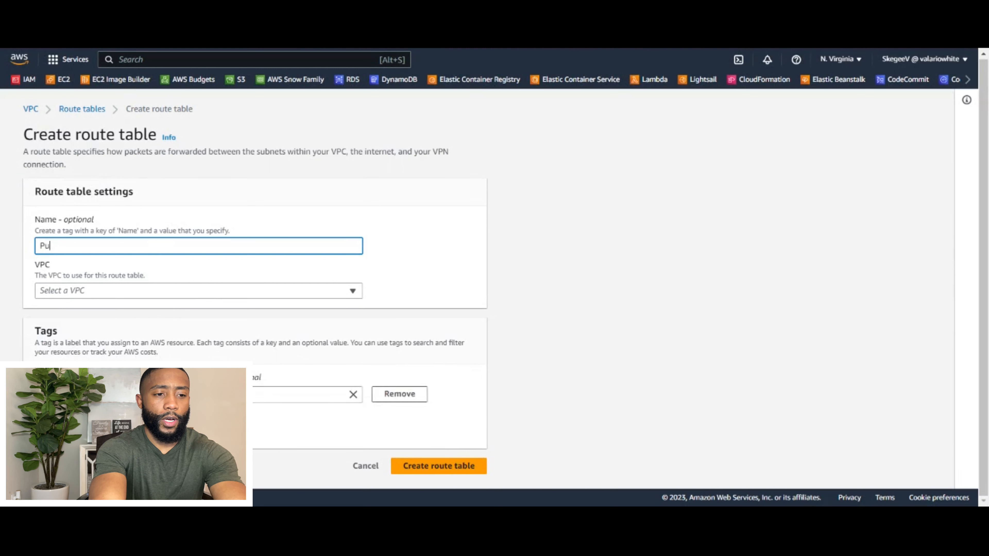
{"action": "type", "text": "blic Route Table"}
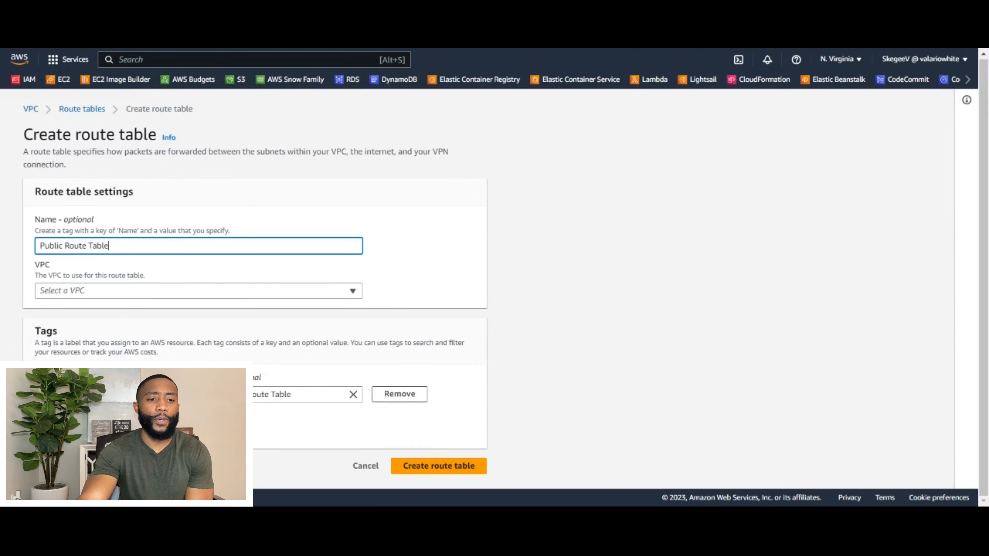
{"action": "left_click", "coordinate": [157, 296]}
{"action": "left_click", "coordinate": [160, 327]}
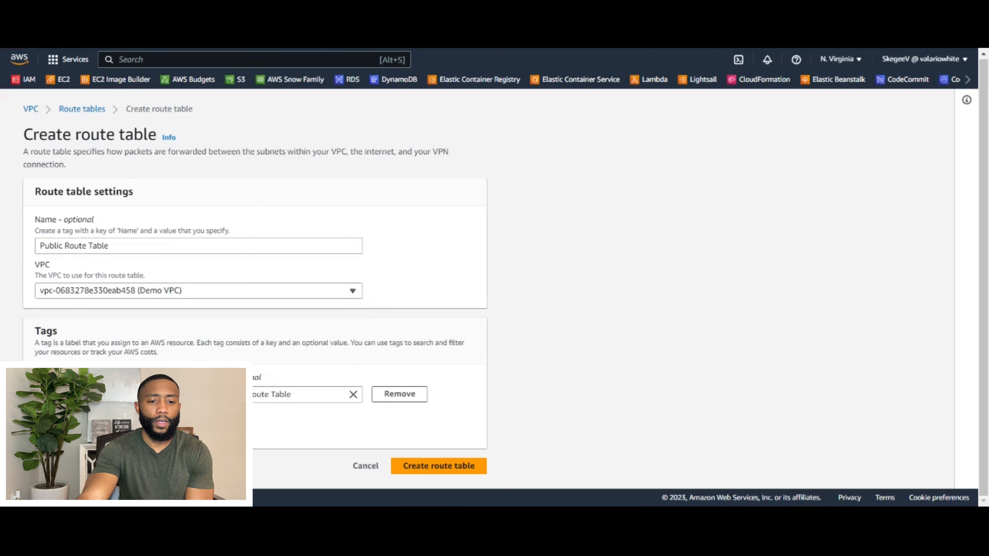
{"action": "left_click", "coordinate": [453, 469]}
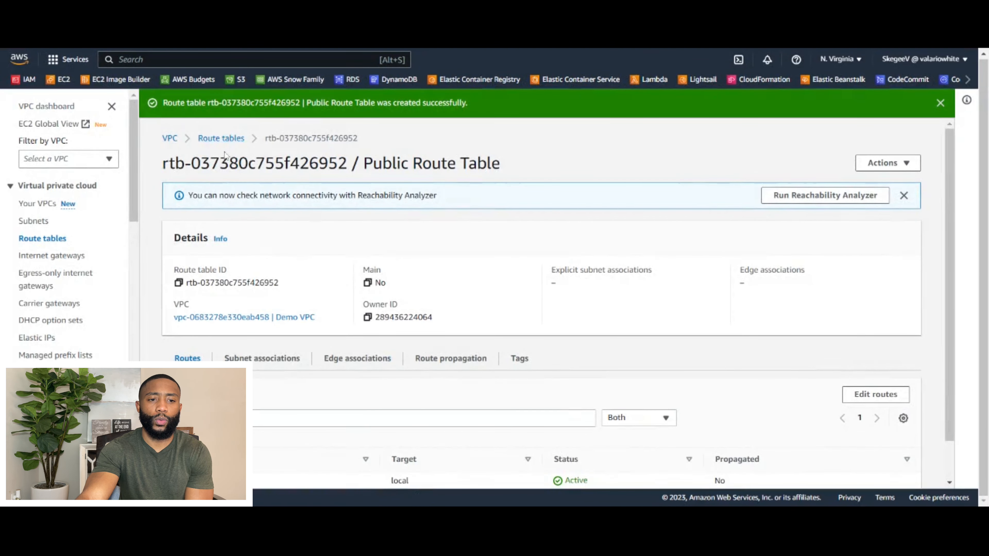
Step: Create another route table named Private Route Table A for Demo VPC
{"action": "left_click", "coordinate": [220, 139]}
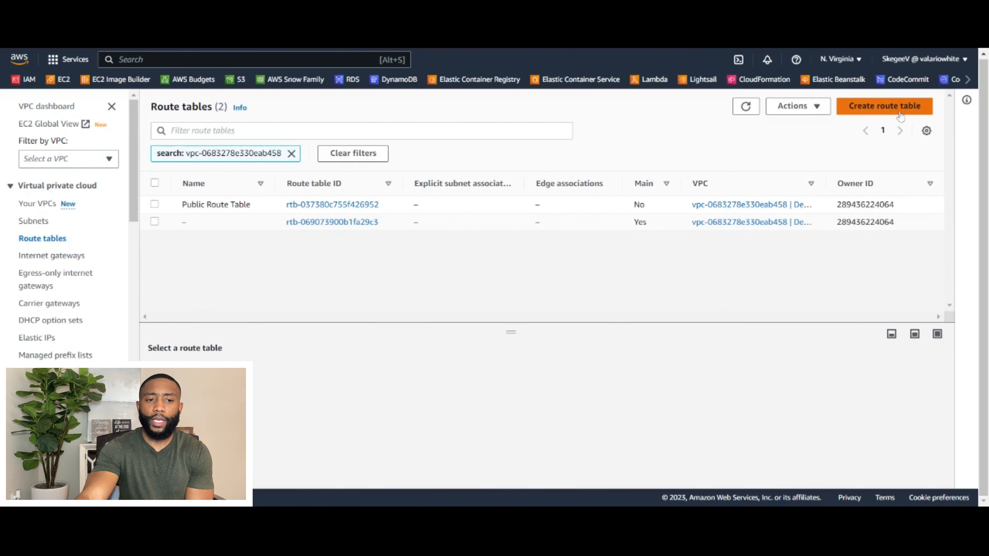
{"action": "left_click", "coordinate": [891, 115]}
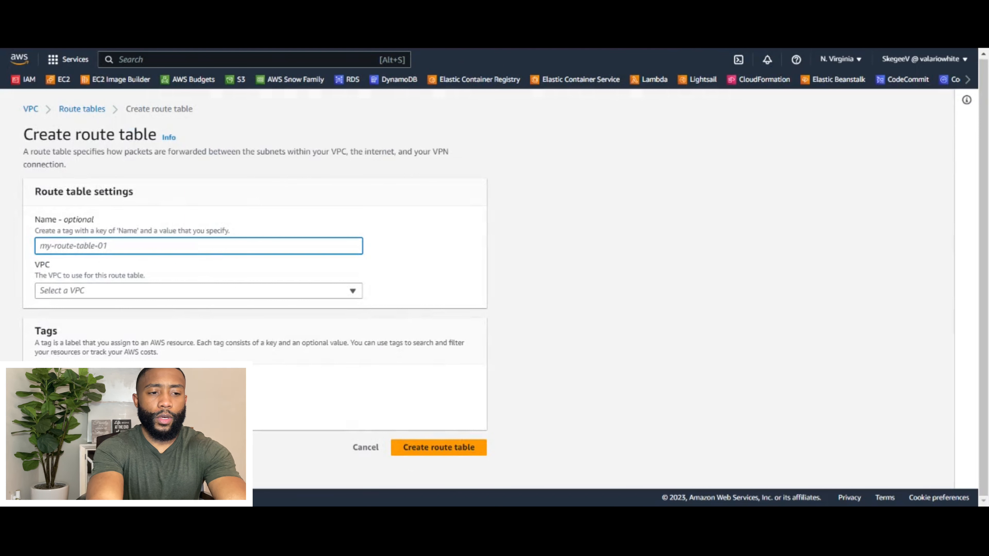
{"action": "type", "text": "Private Route Table A"}
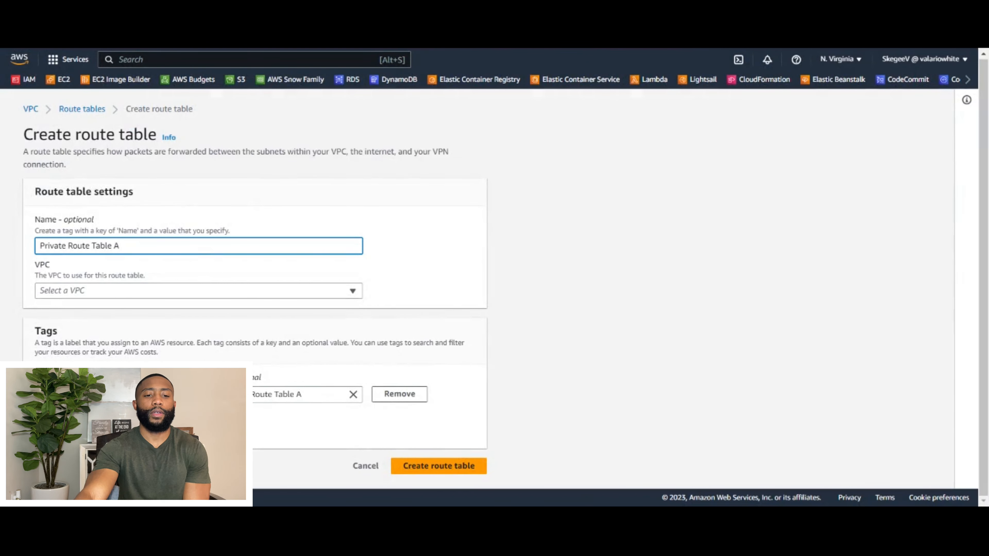
{"action": "left_click", "coordinate": [272, 297]}
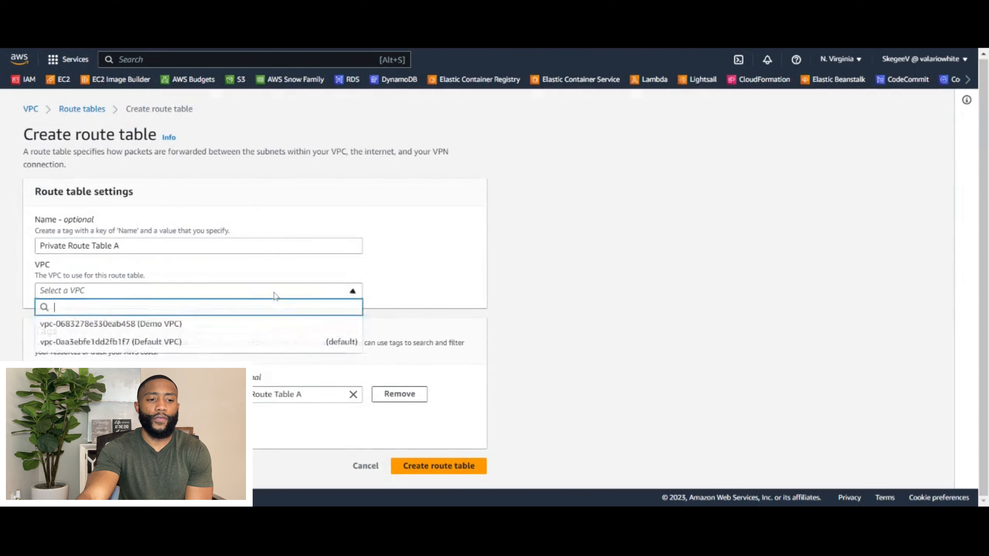
{"action": "left_click", "coordinate": [251, 328]}
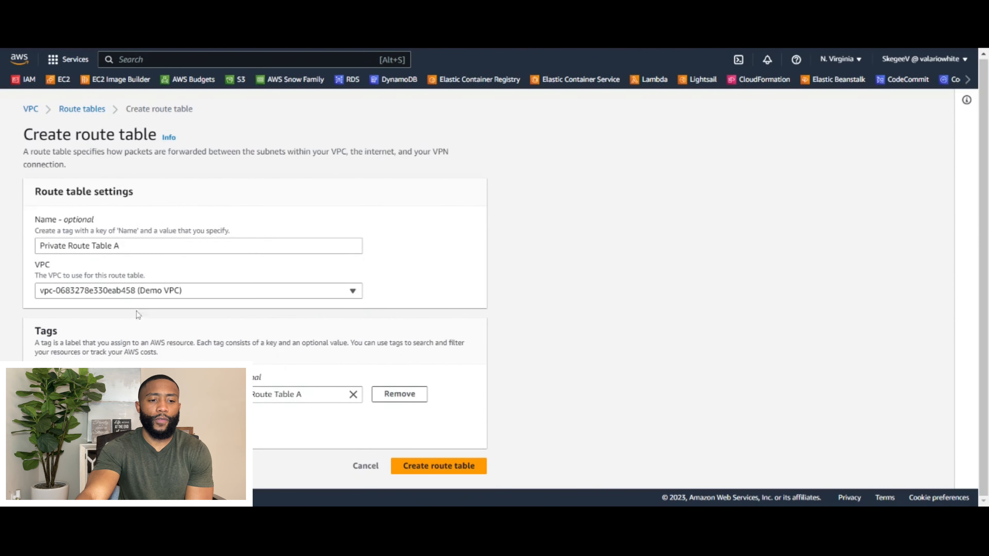
{"action": "left_click", "coordinate": [447, 468]}
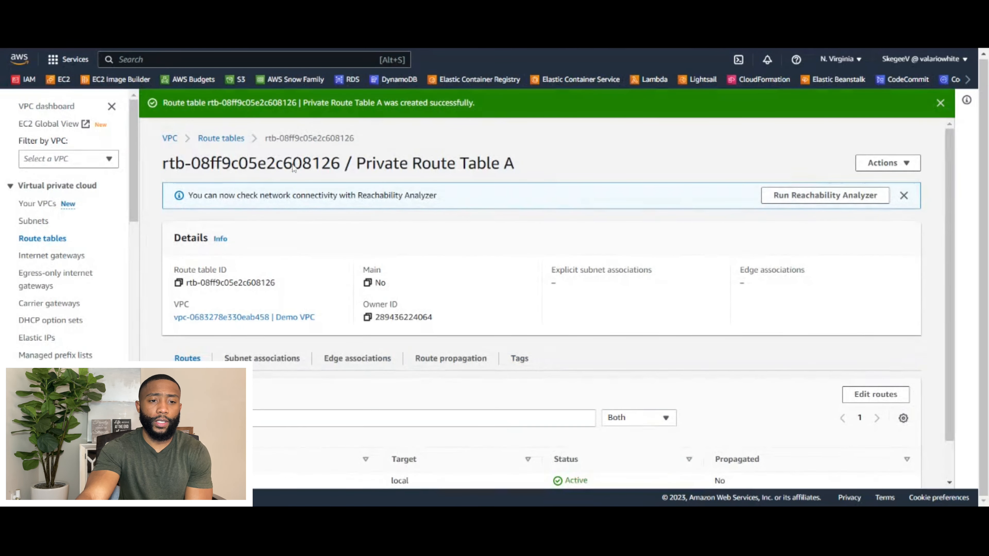
Step: Create a third route table named Private Route Table B for Demo VPC and return to the list of route tables
{"action": "left_click", "coordinate": [221, 110]}
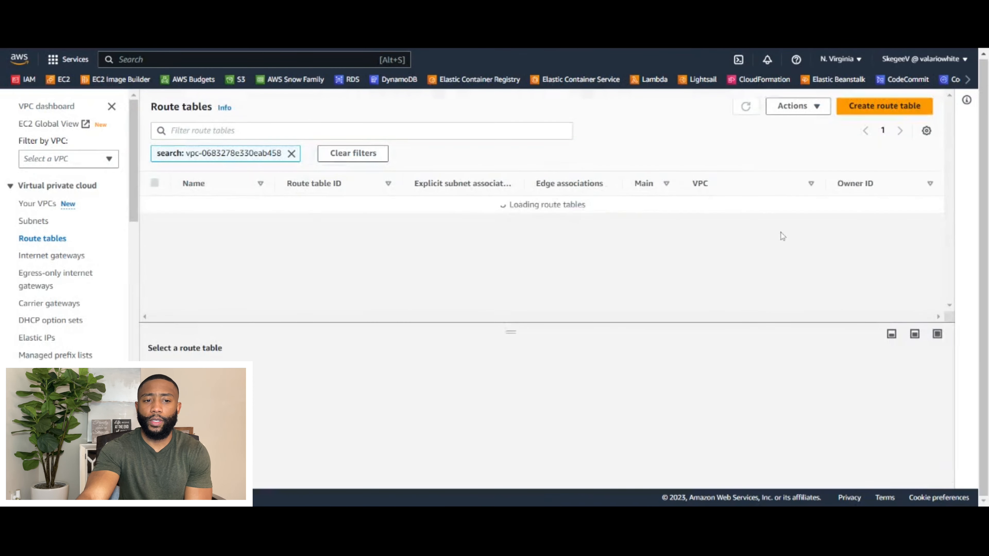
{"action": "left_click", "coordinate": [917, 112]}
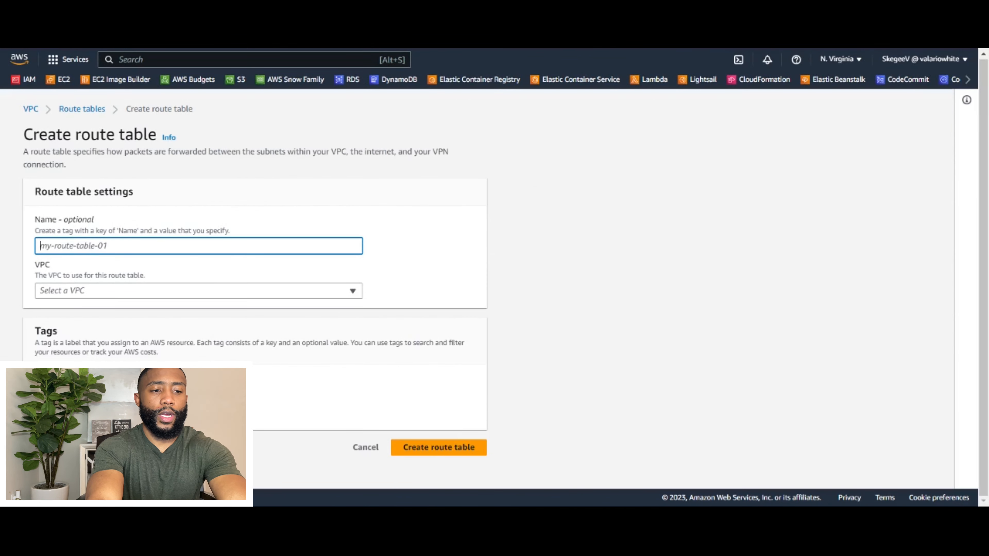
{"action": "type", "text": "Private "}
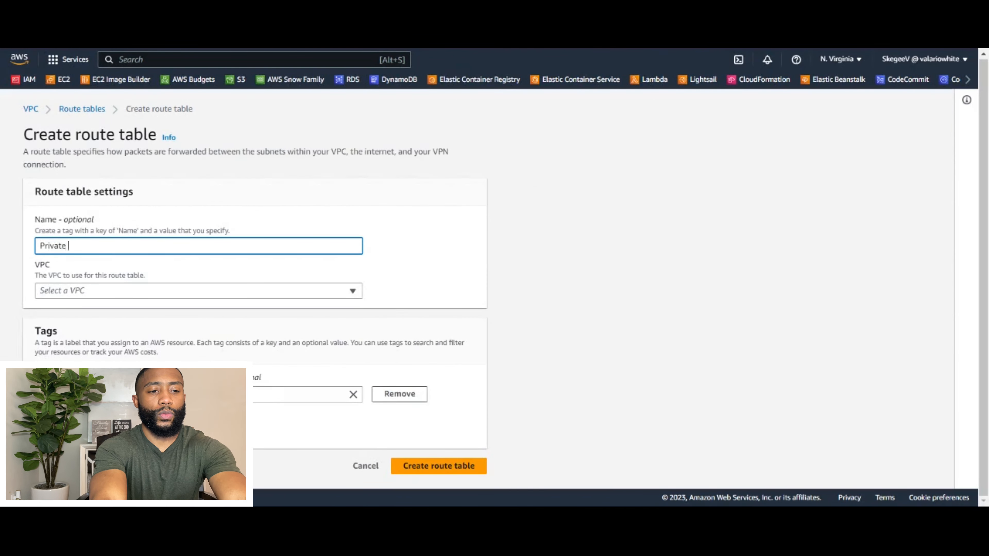
{"action": "type", "text": "Route Table B"}
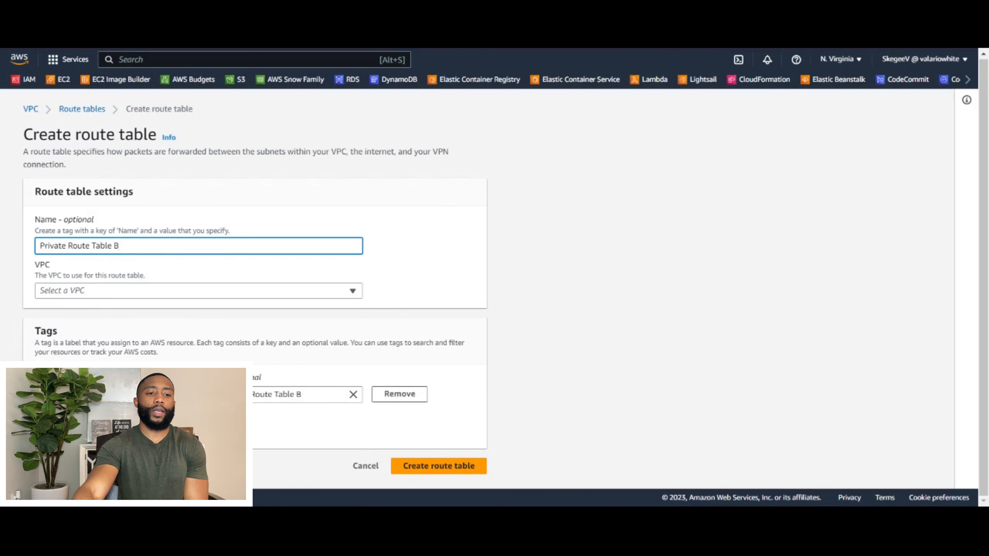
{"action": "left_click", "coordinate": [350, 295]}
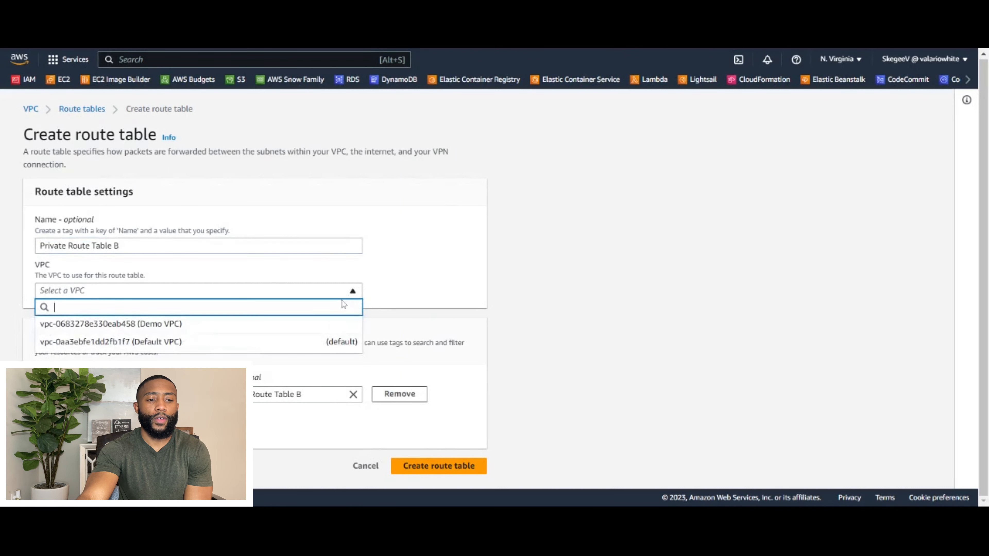
{"action": "left_click", "coordinate": [342, 327]}
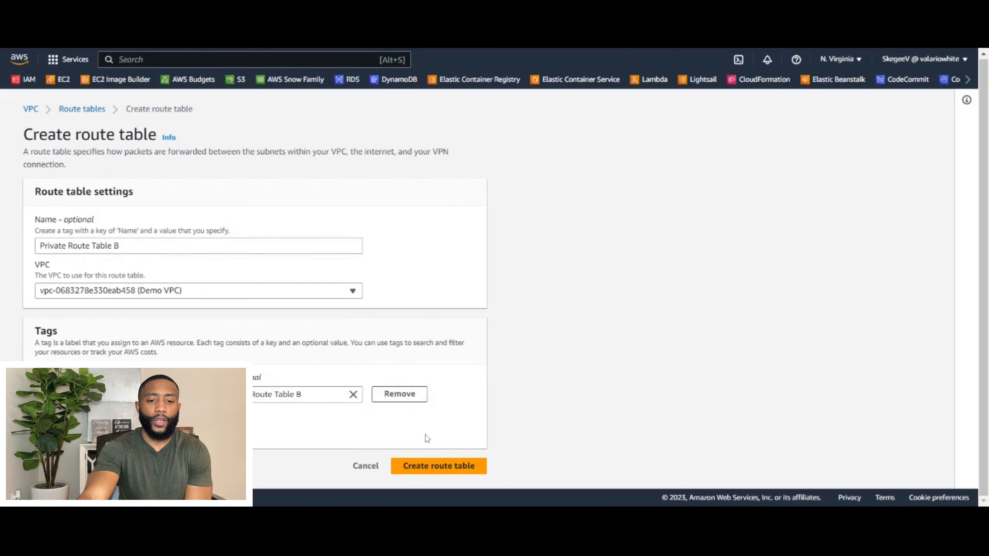
{"action": "left_click", "coordinate": [450, 470]}
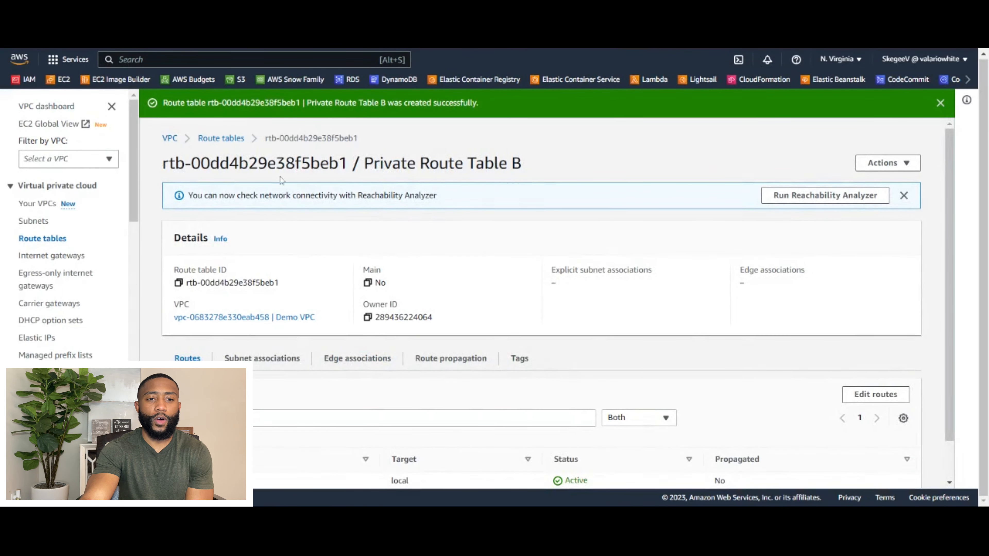
{"action": "left_click", "coordinate": [222, 139]}
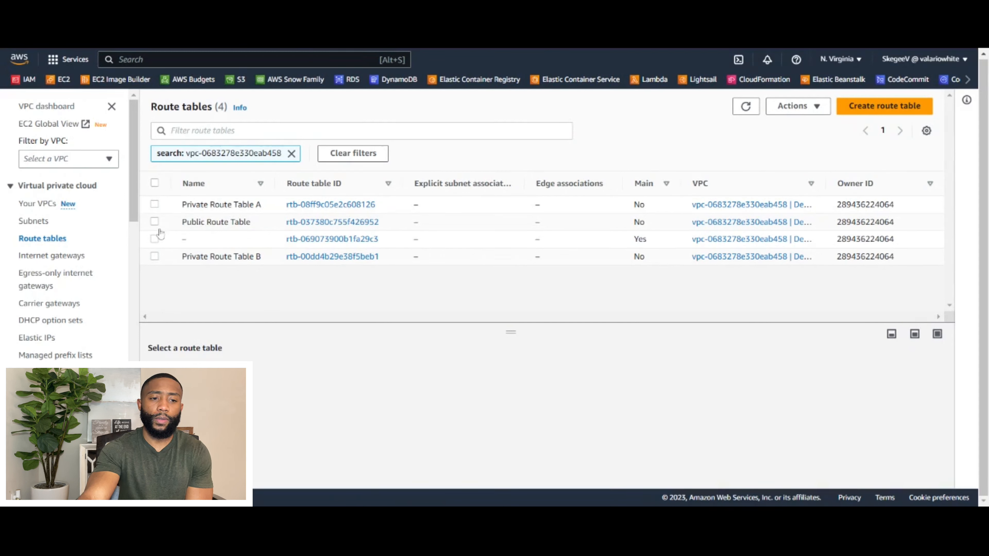
Step: Associate Public Subnet A and Public Subnet B with Public Route Table and save the associations
{"action": "left_click", "coordinate": [155, 222]}
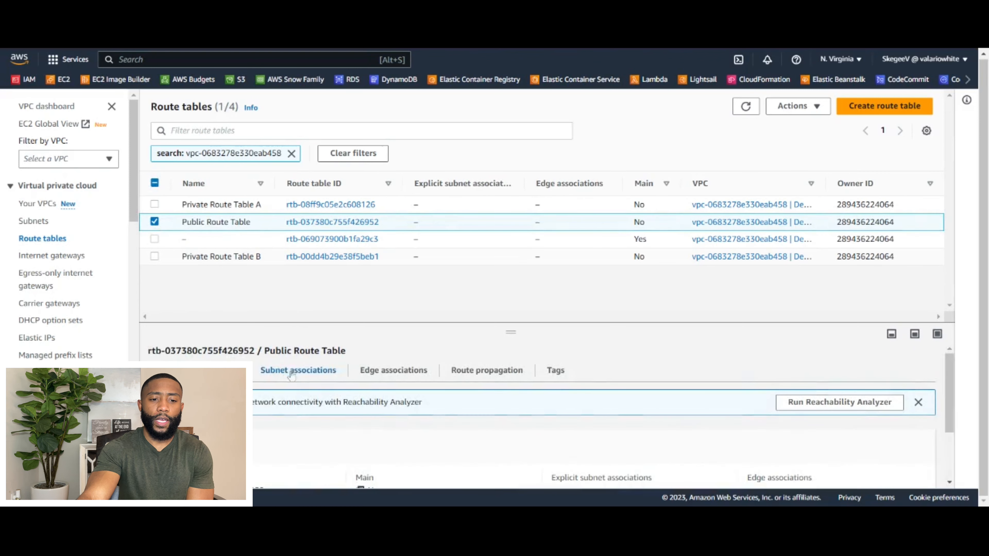
{"action": "left_click", "coordinate": [304, 376]}
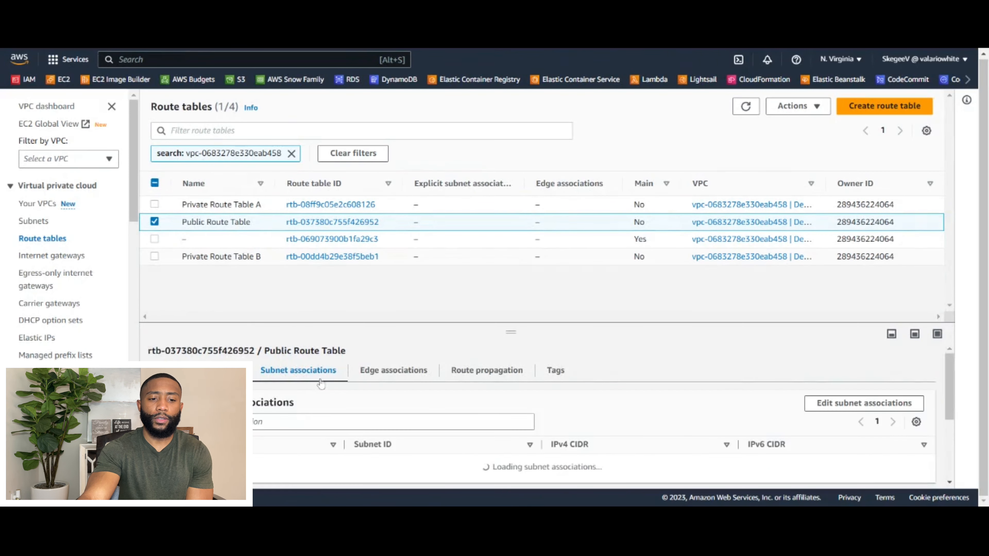
{"action": "scroll", "coordinate": [296, 389], "scroll_direction": "down", "scroll_amount": 2}
{"action": "scroll", "coordinate": [253, 388], "scroll_direction": "up", "scroll_amount": 2}
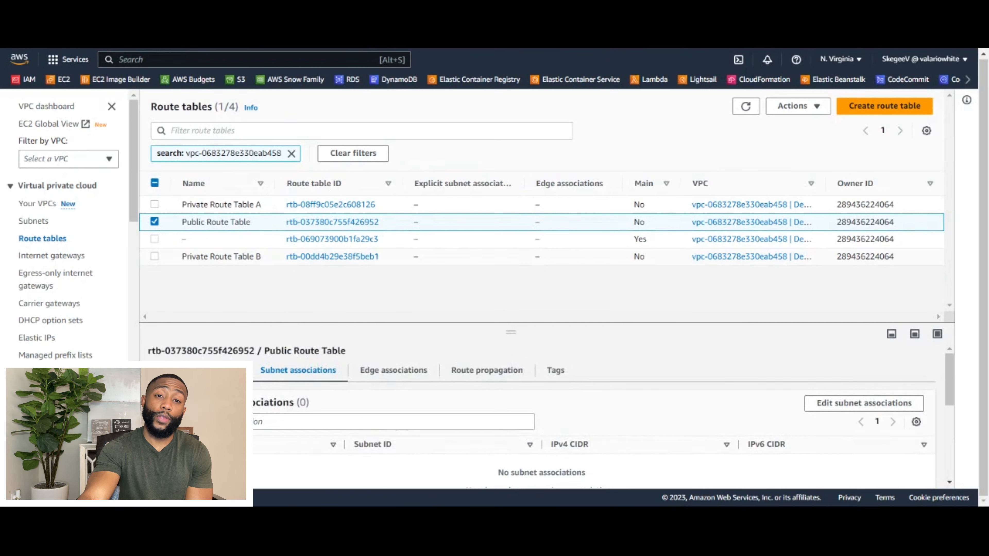
{"action": "scroll", "coordinate": [269, 423], "scroll_direction": "down", "scroll_amount": 3}
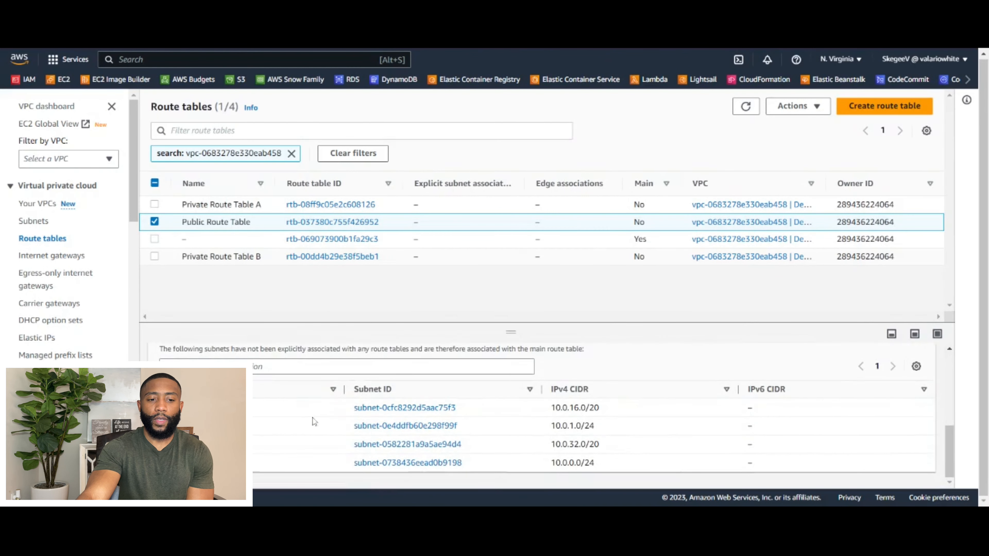
{"action": "scroll", "coordinate": [545, 417], "scroll_direction": "up", "scroll_amount": 2}
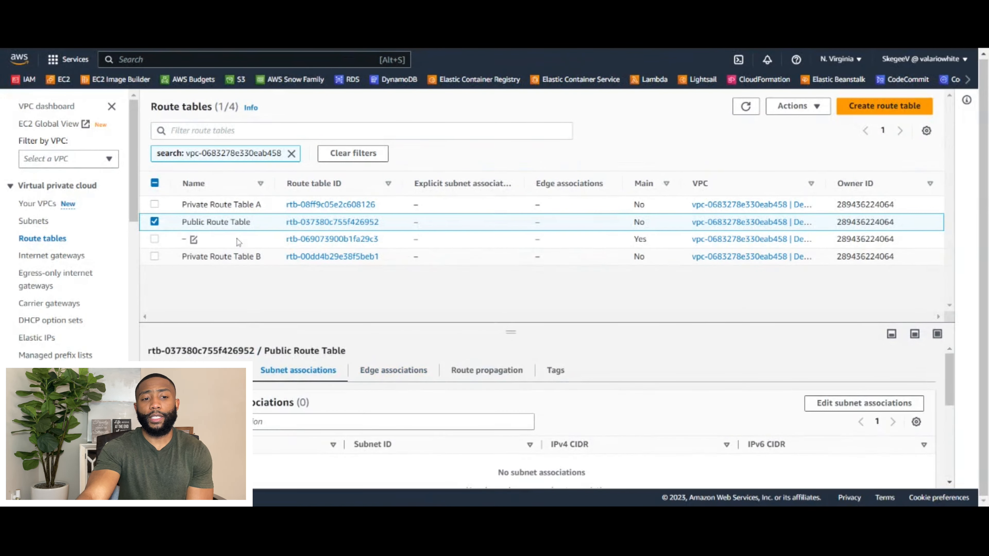
{"action": "left_click", "coordinate": [811, 109]}
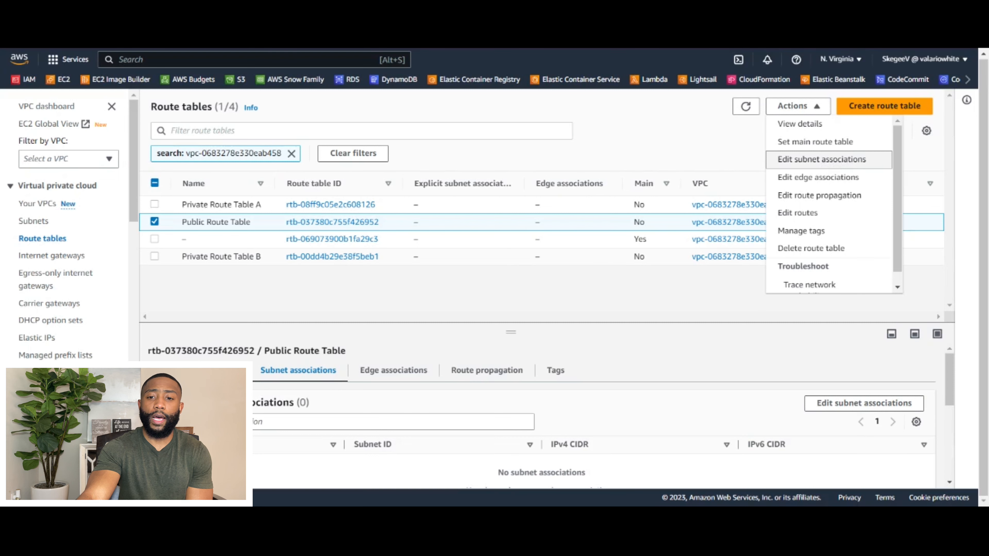
{"action": "left_click", "coordinate": [835, 160]}
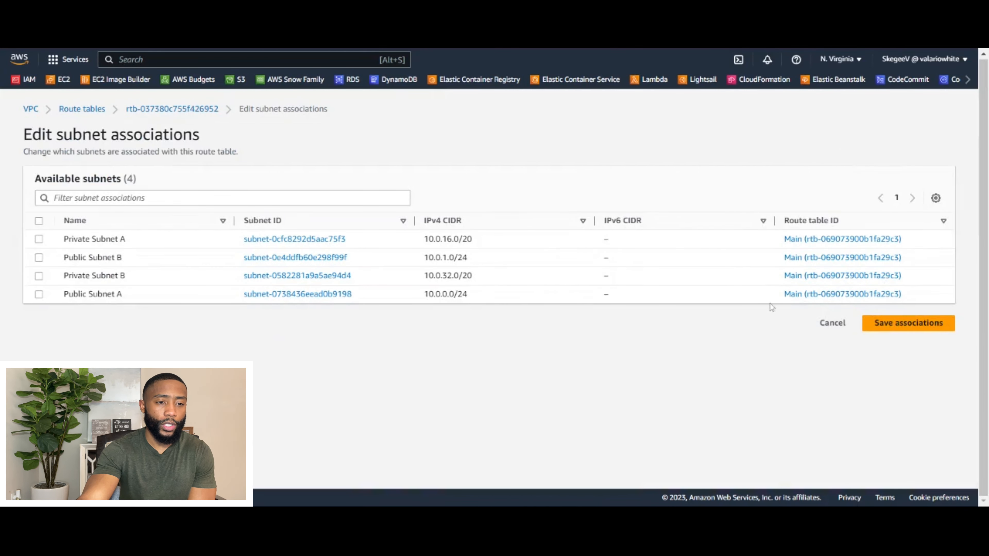
{"action": "left_click", "coordinate": [39, 295]}
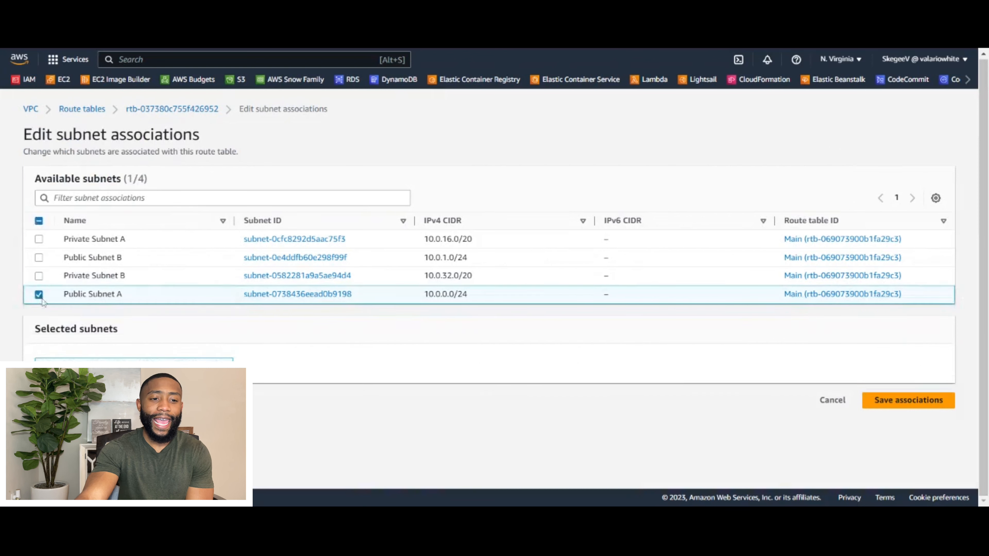
{"action": "left_click", "coordinate": [39, 257]}
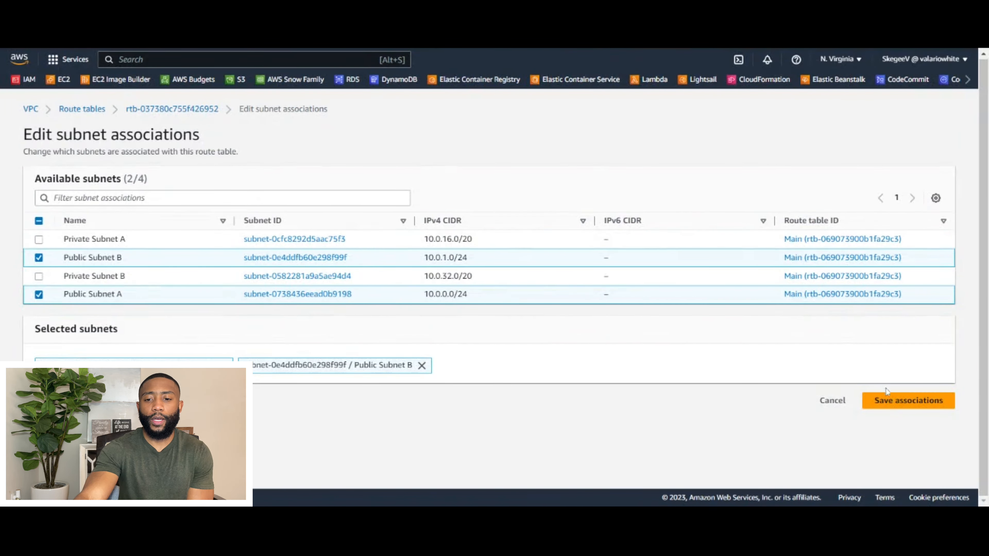
{"action": "left_click", "coordinate": [898, 408]}
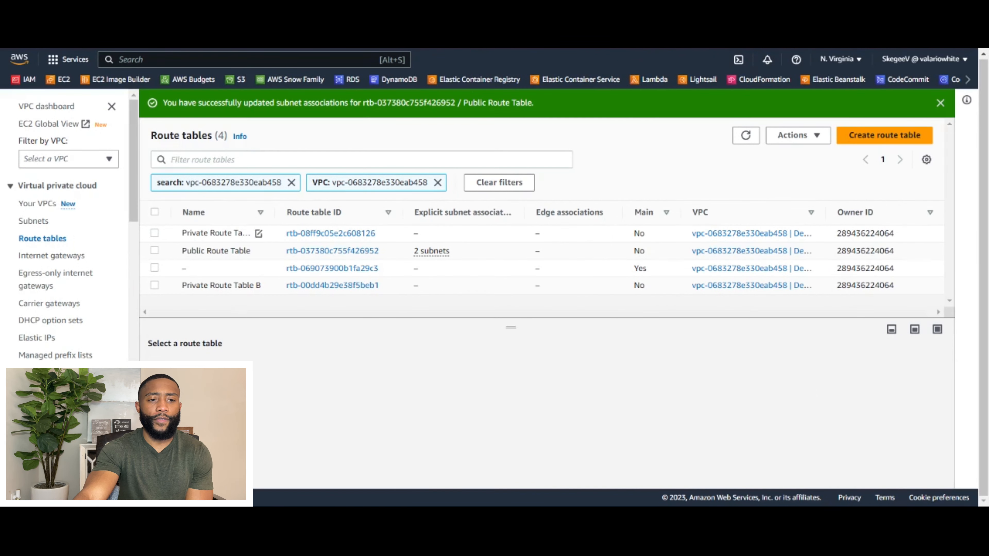
Step: Associate Private Subnet A with Private Route Table A and save the association
{"action": "left_click", "coordinate": [154, 234]}
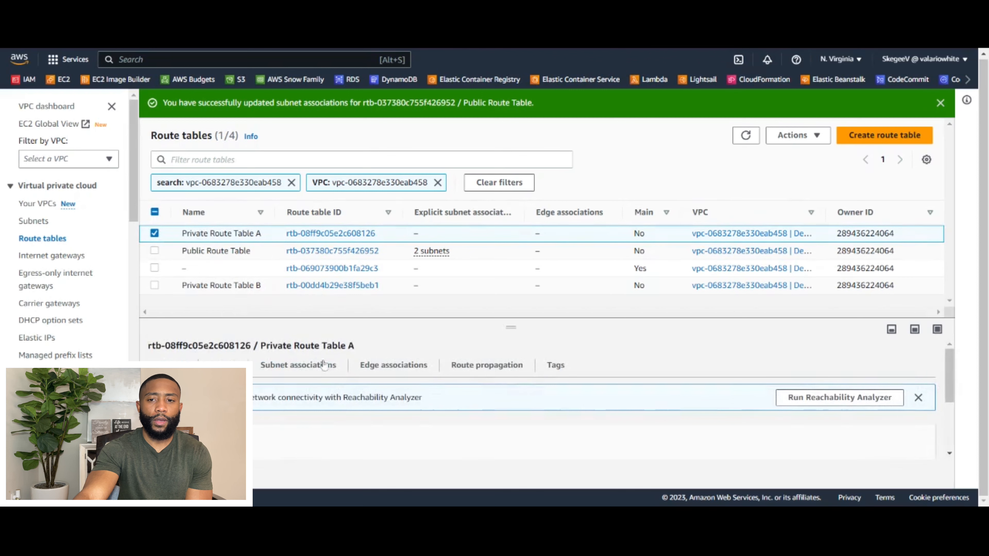
{"action": "left_click", "coordinate": [794, 136]}
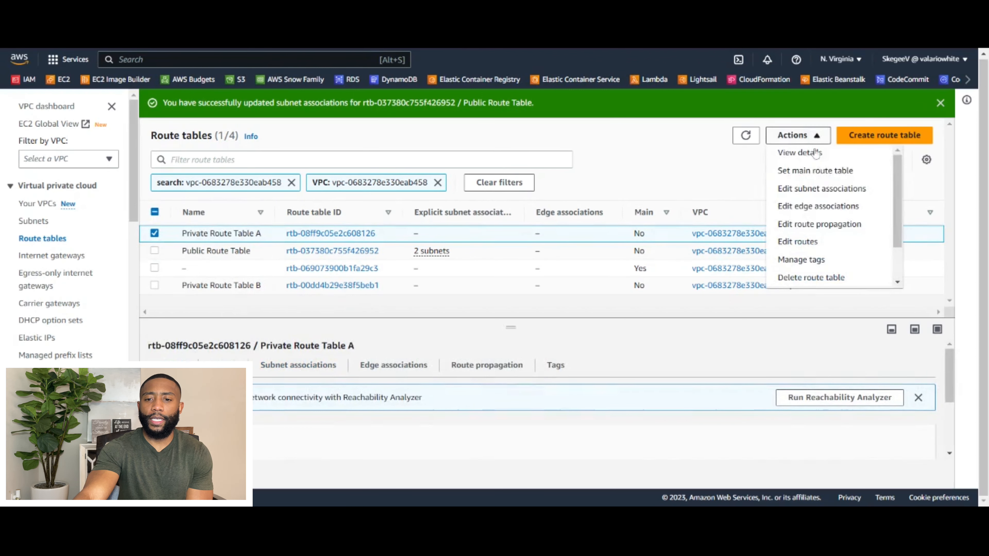
{"action": "left_click", "coordinate": [823, 189]}
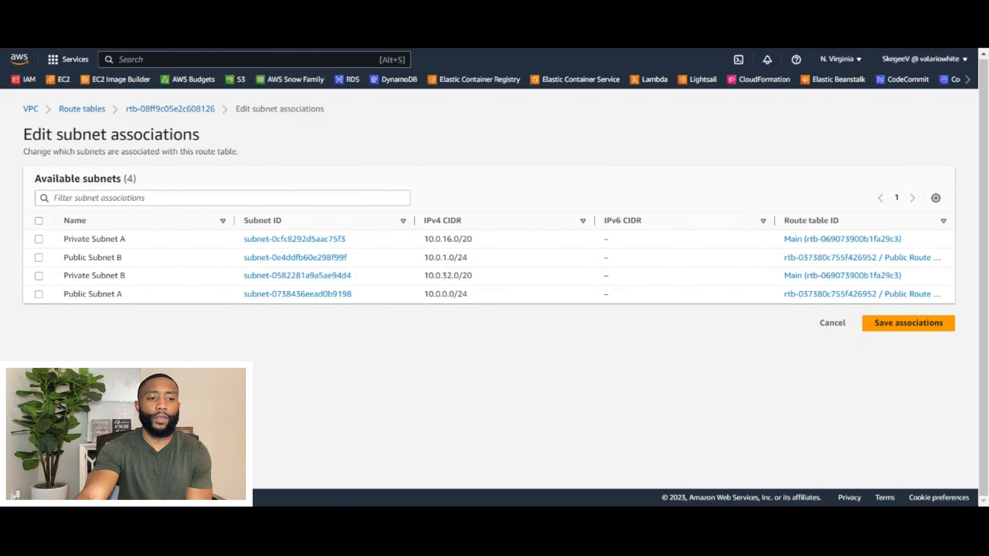
{"action": "left_click", "coordinate": [38, 238]}
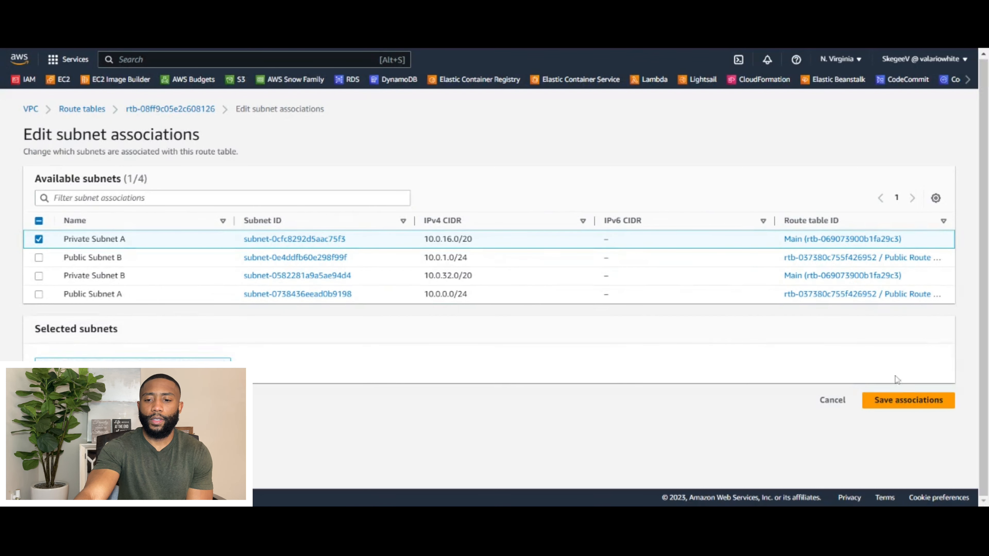
{"action": "left_click", "coordinate": [910, 404]}
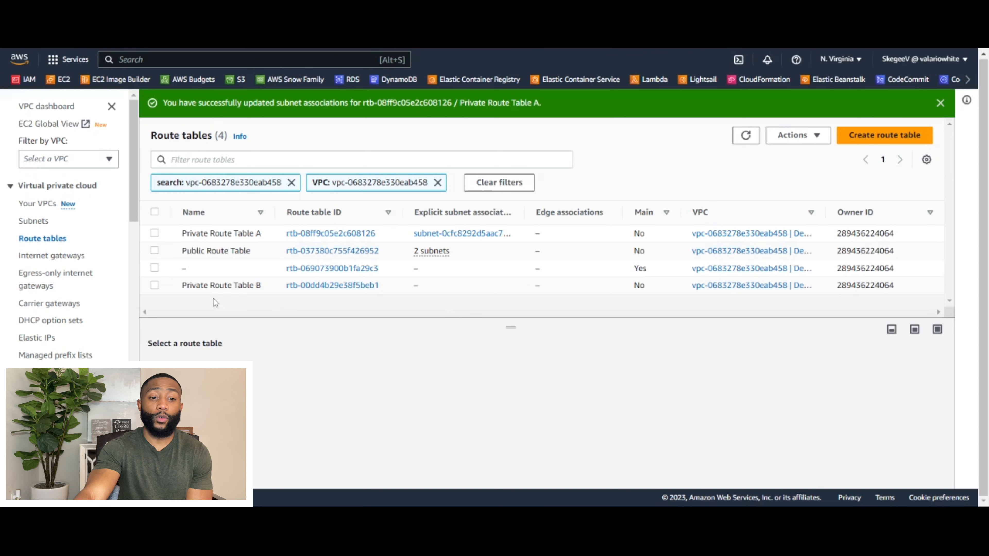
Step: Associate Private Subnet B with Private Route Table B and save the association
{"action": "left_click", "coordinate": [155, 285]}
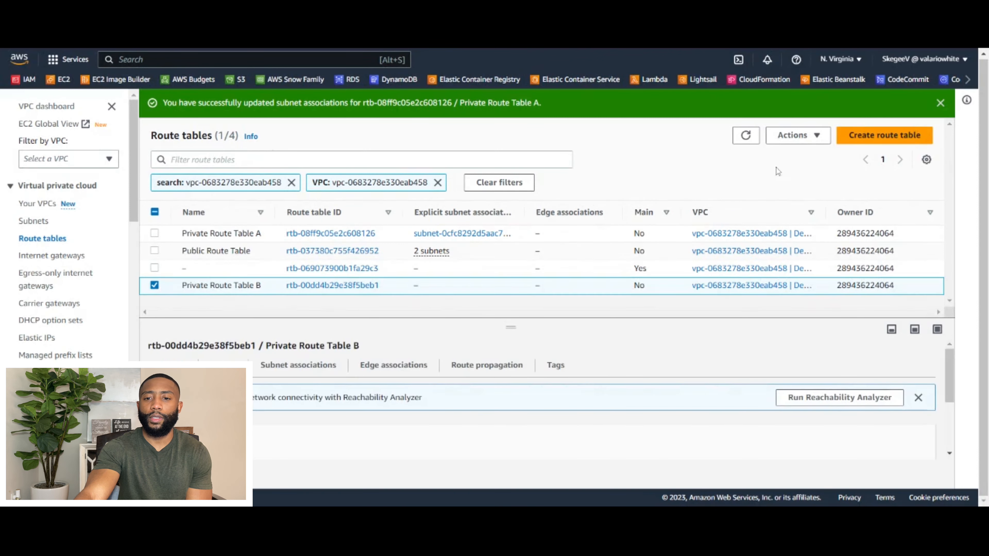
{"action": "left_click", "coordinate": [795, 135]}
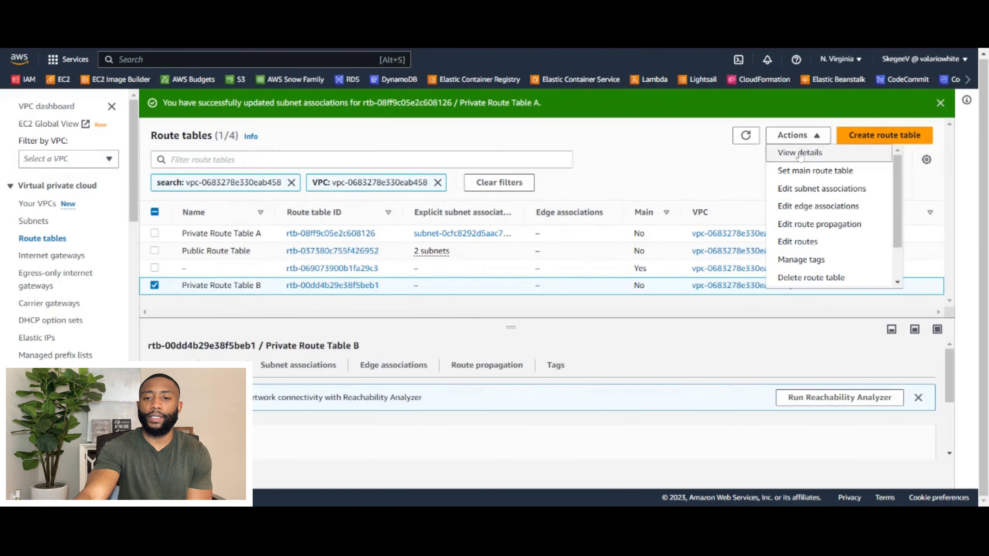
{"action": "left_click", "coordinate": [820, 189]}
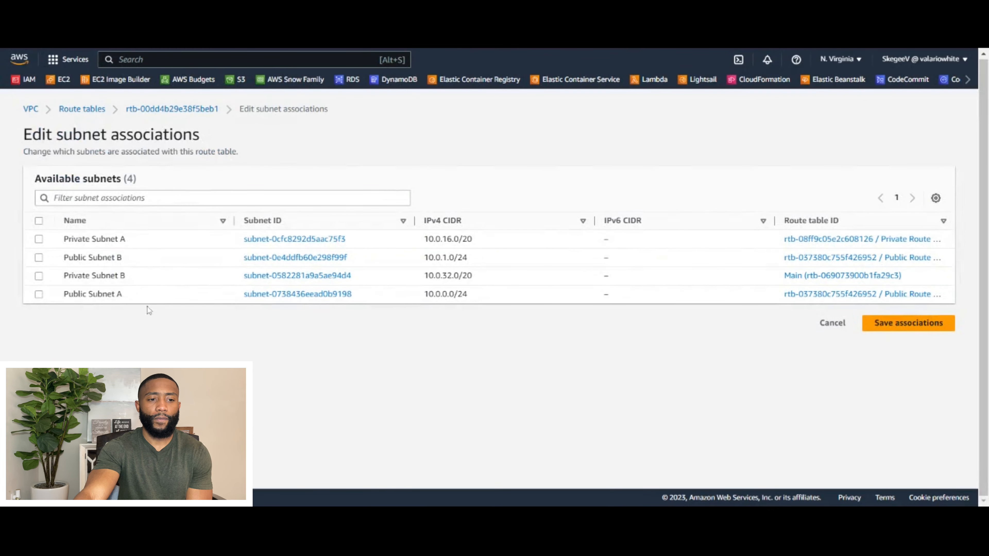
{"action": "left_click", "coordinate": [40, 282]}
{"action": "left_click", "coordinate": [938, 405]}
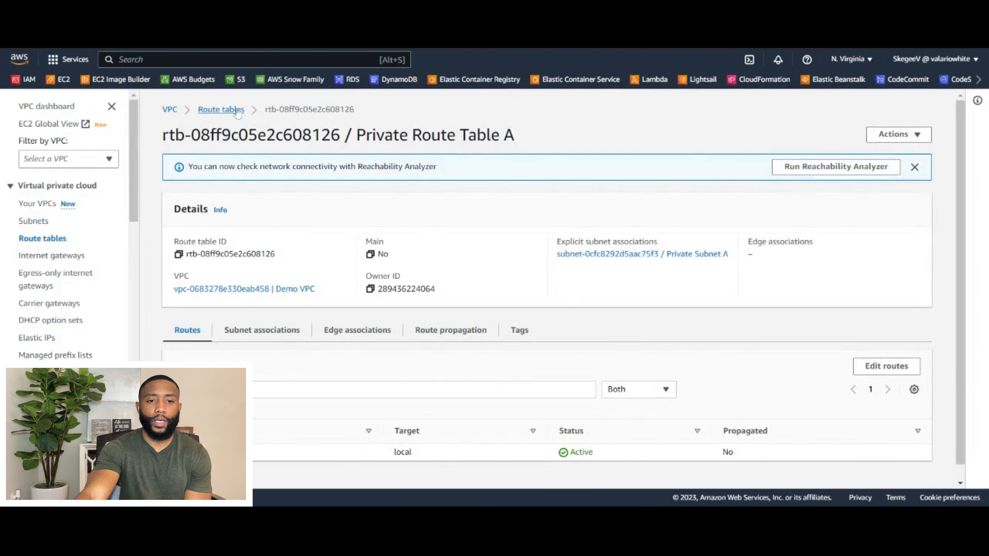
Step: Review the subnet associations of Private Route Table B, Public Route Table and Private Route Table A in the route tables list
{"action": "left_click", "coordinate": [235, 114]}
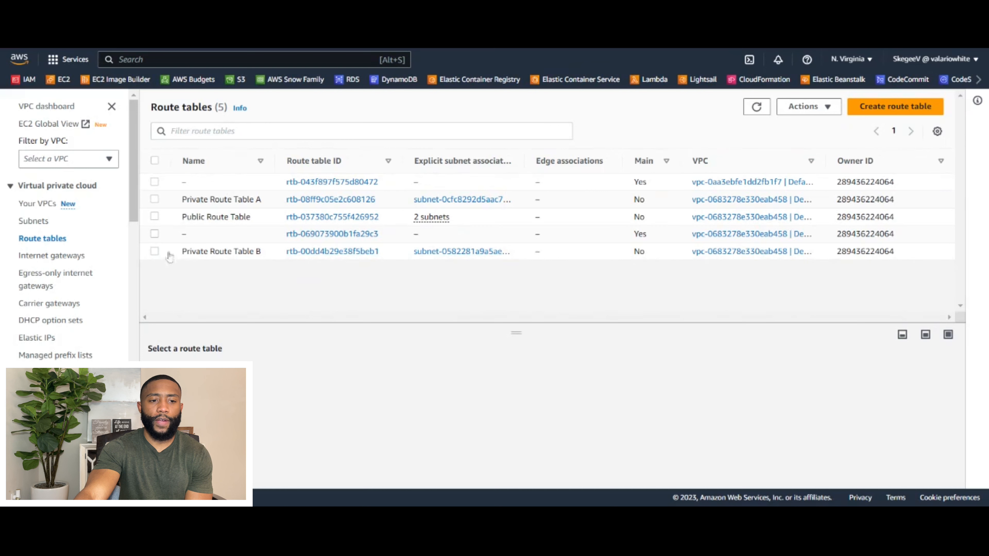
{"action": "left_click", "coordinate": [189, 251]}
{"action": "left_click", "coordinate": [305, 368]}
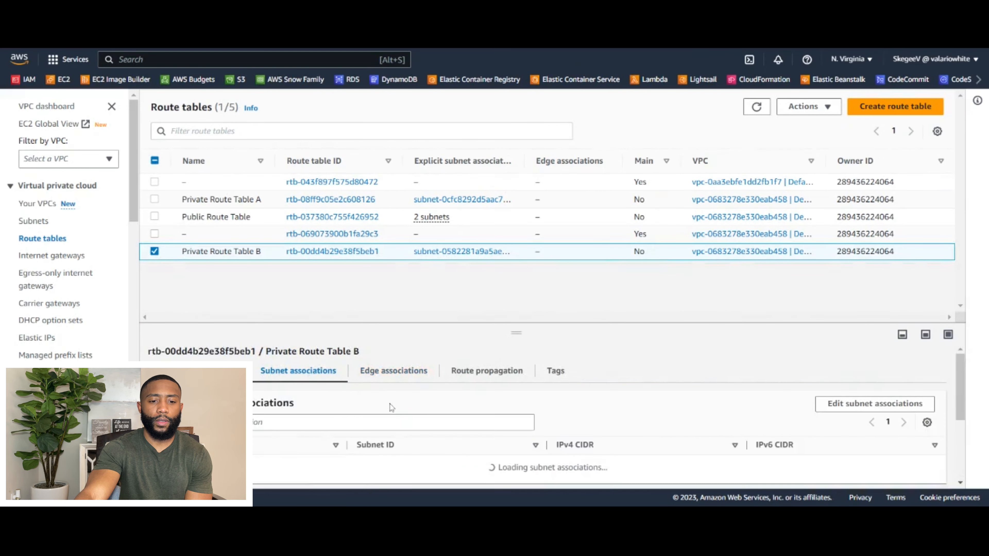
{"action": "scroll", "coordinate": [392, 404], "scroll_direction": "down", "scroll_amount": 2}
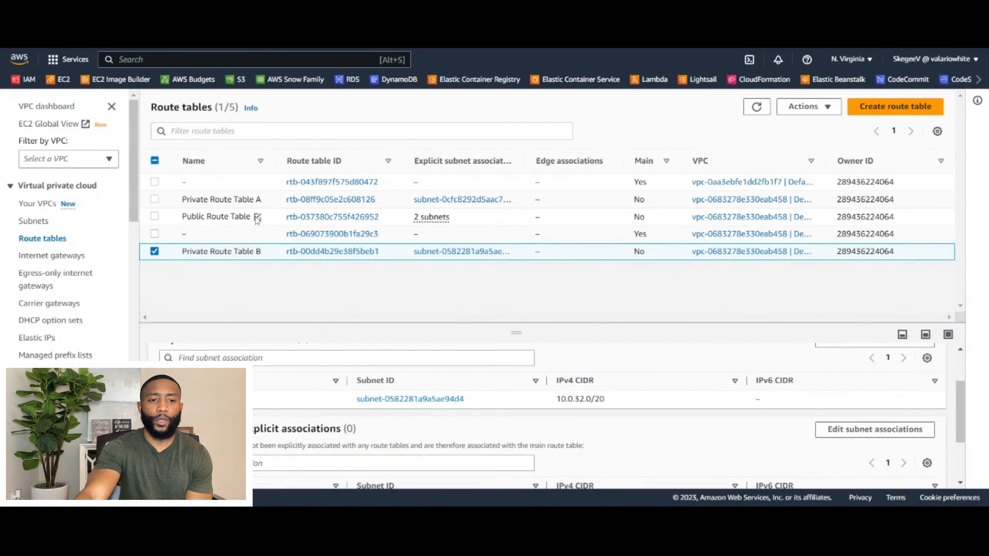
{"action": "left_click", "coordinate": [155, 218]}
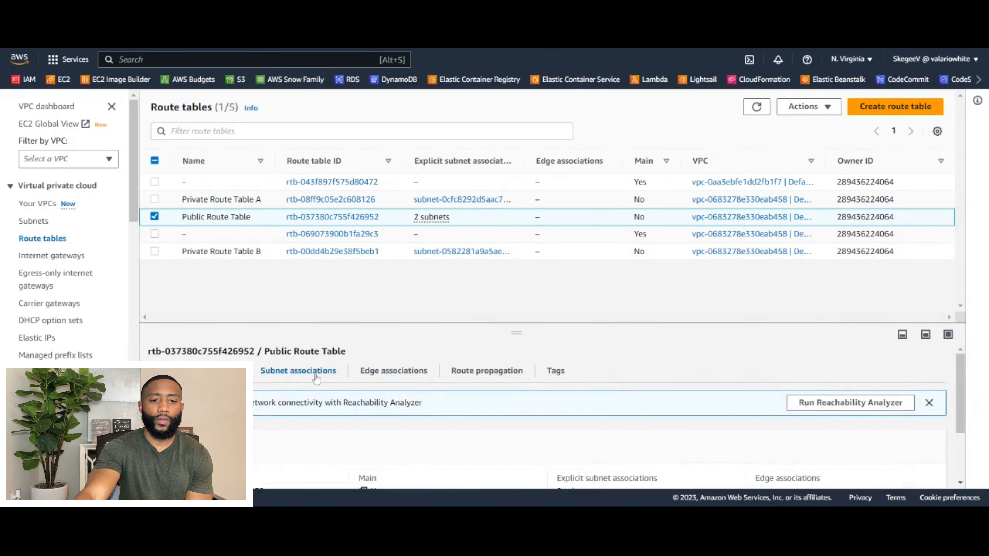
{"action": "left_click", "coordinate": [315, 373]}
{"action": "scroll", "coordinate": [584, 416], "scroll_direction": "down", "scroll_amount": 2}
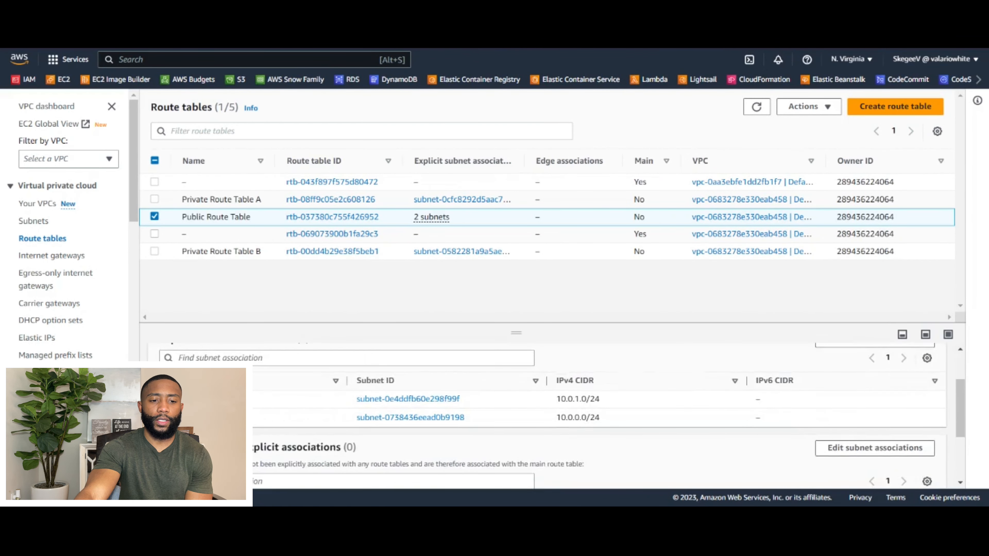
{"action": "scroll", "coordinate": [583, 417], "scroll_direction": "up", "scroll_amount": 2}
{"action": "left_click", "coordinate": [155, 217]}
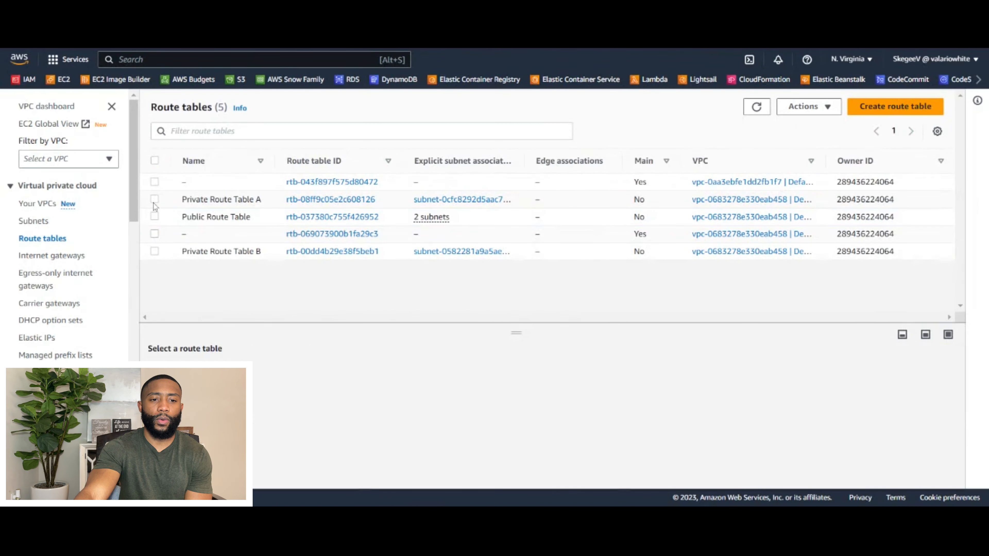
{"action": "left_click", "coordinate": [154, 199]}
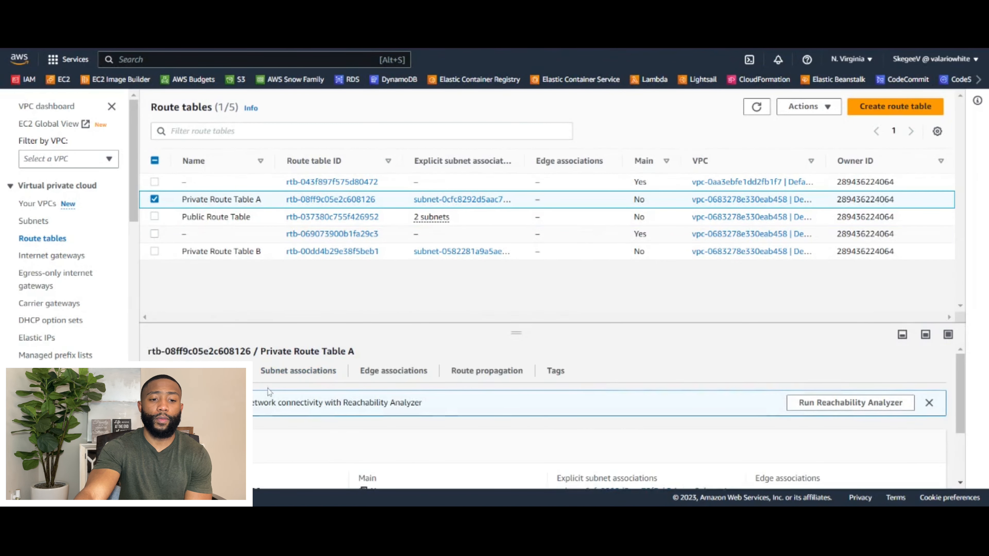
{"action": "left_click", "coordinate": [292, 373]}
{"action": "scroll", "coordinate": [299, 419], "scroll_direction": "down", "scroll_amount": 2}
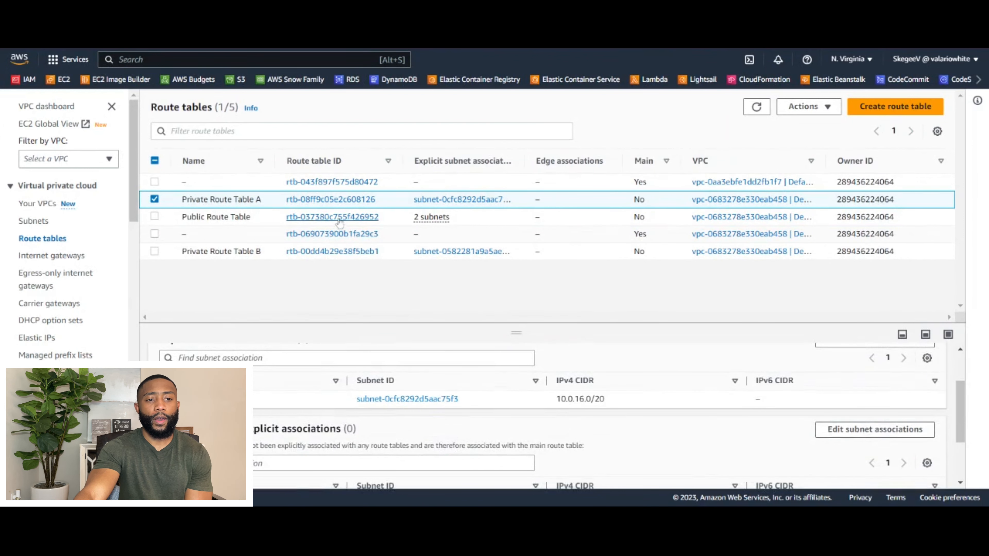
{"action": "left_click", "coordinate": [155, 200]}
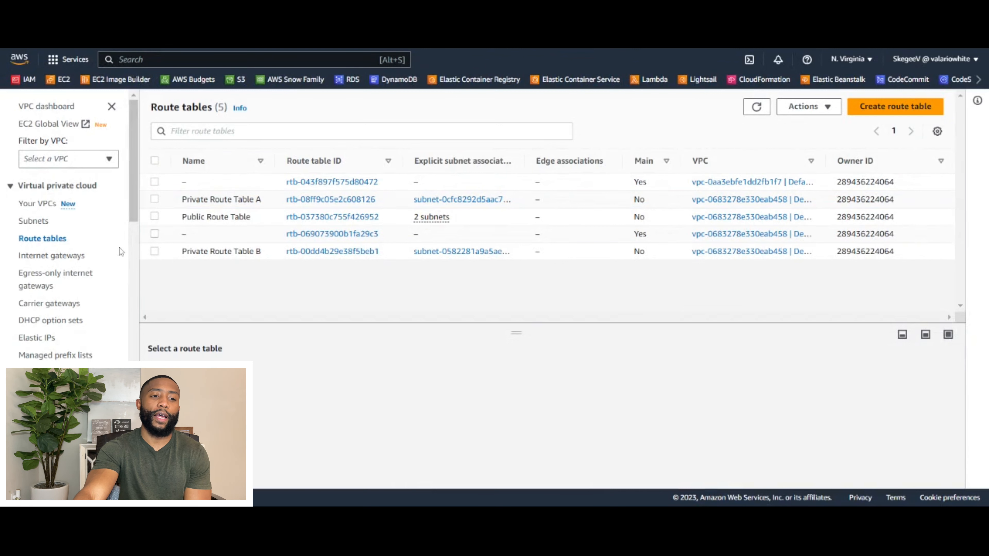
Step: Attach Demo Internet Gateway to Demo VPC
{"action": "left_click", "coordinate": [57, 256]}
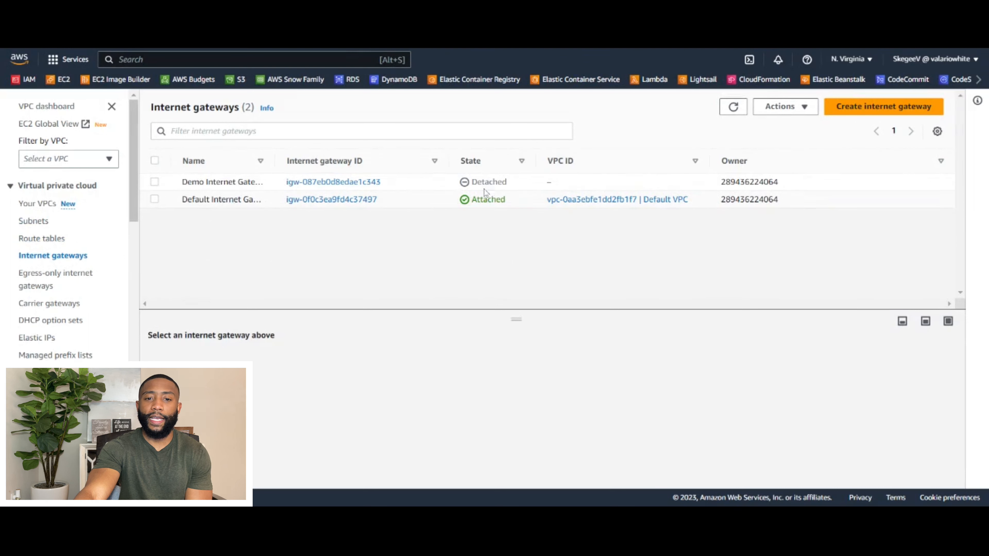
{"action": "left_click", "coordinate": [154, 182]}
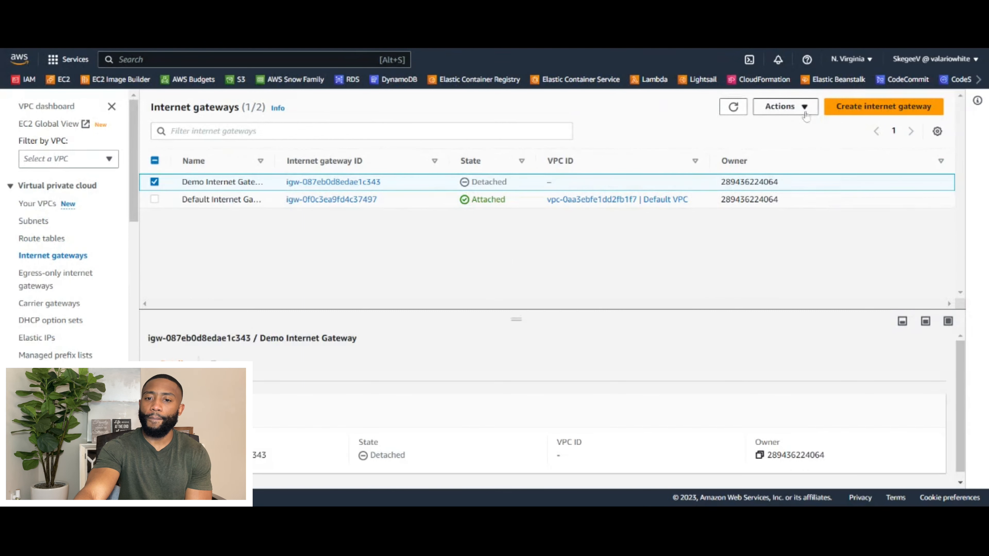
{"action": "left_click", "coordinate": [793, 115]}
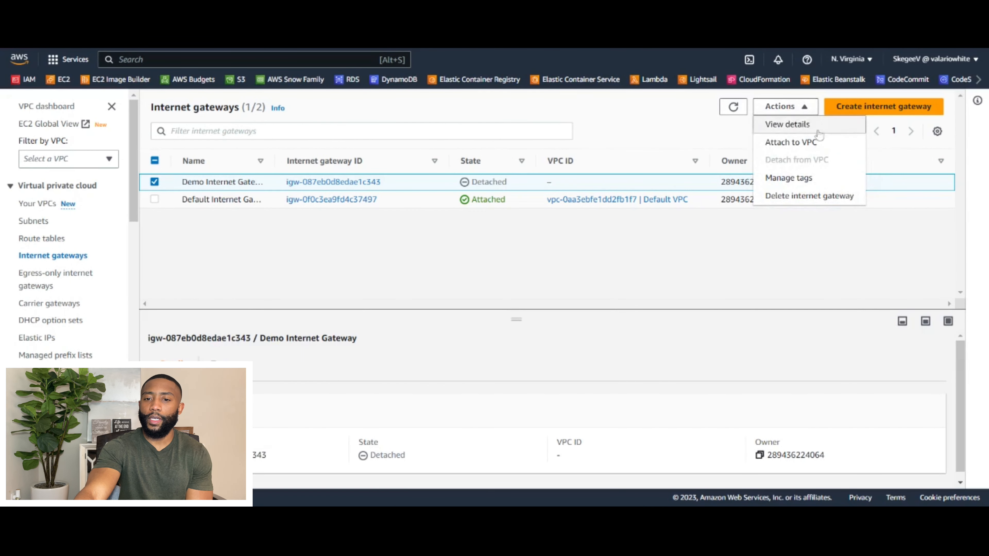
{"action": "left_click", "coordinate": [800, 143]}
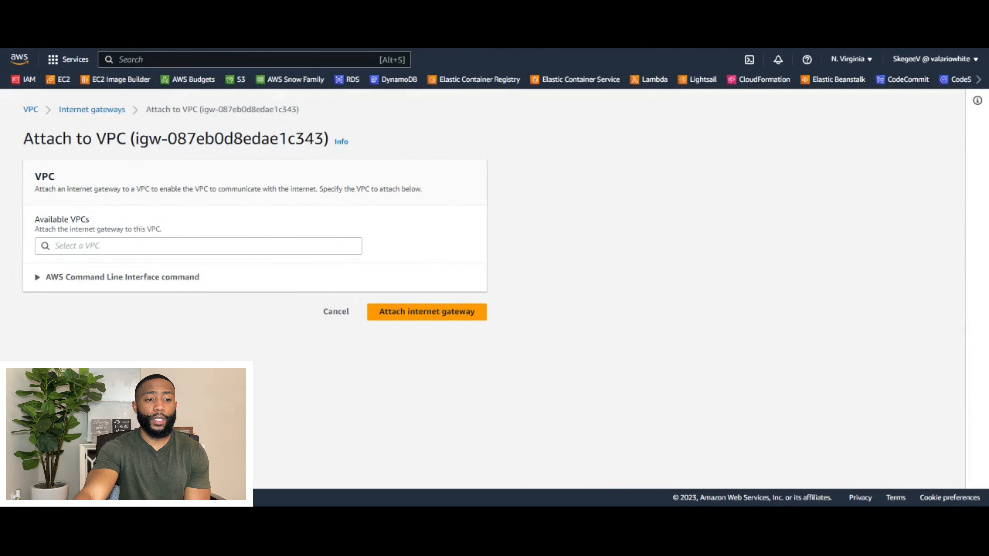
{"action": "left_click", "coordinate": [272, 246]}
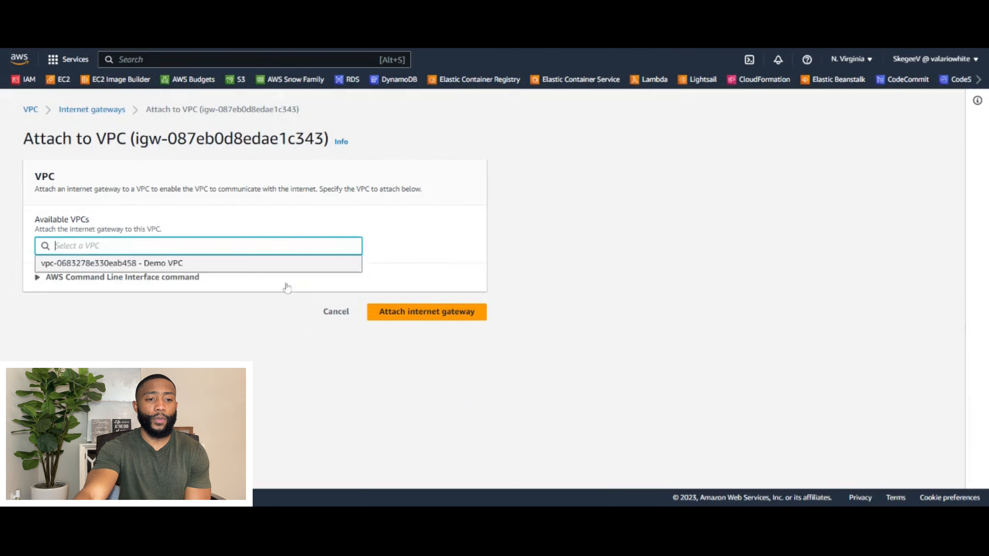
{"action": "left_click", "coordinate": [169, 264]}
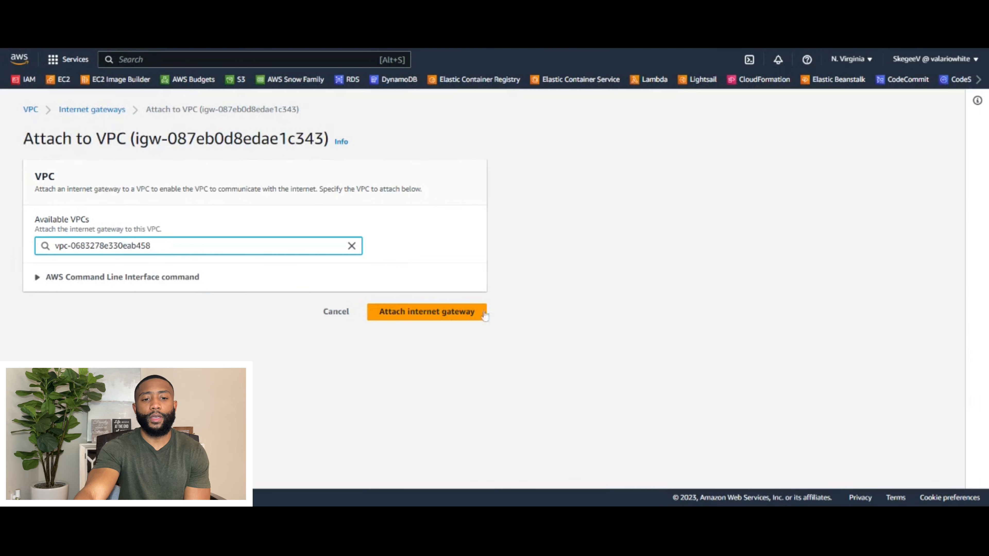
{"action": "left_click", "coordinate": [449, 314]}
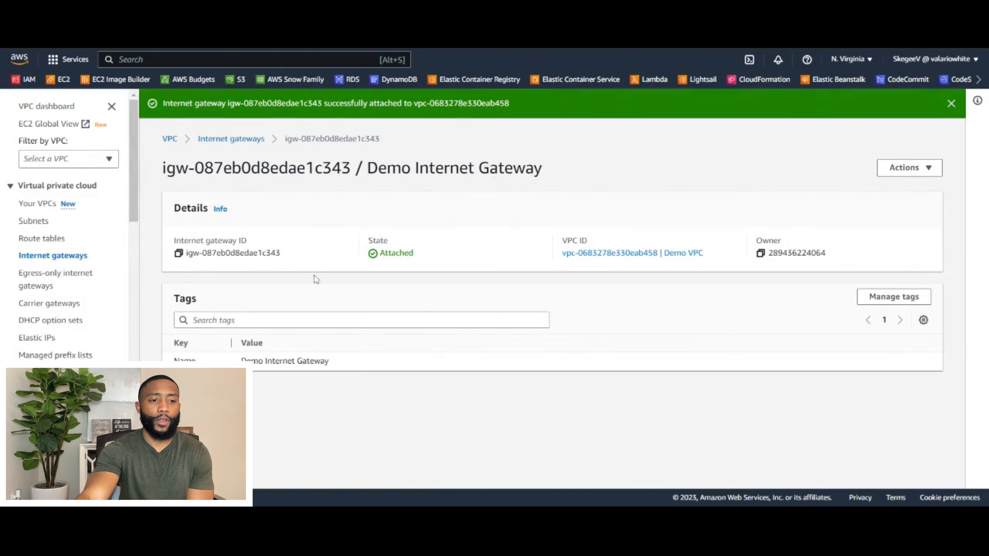
Step: Select Public Route Table in the route tables list, view its existing routes and open them for editing
{"action": "left_click", "coordinate": [46, 239]}
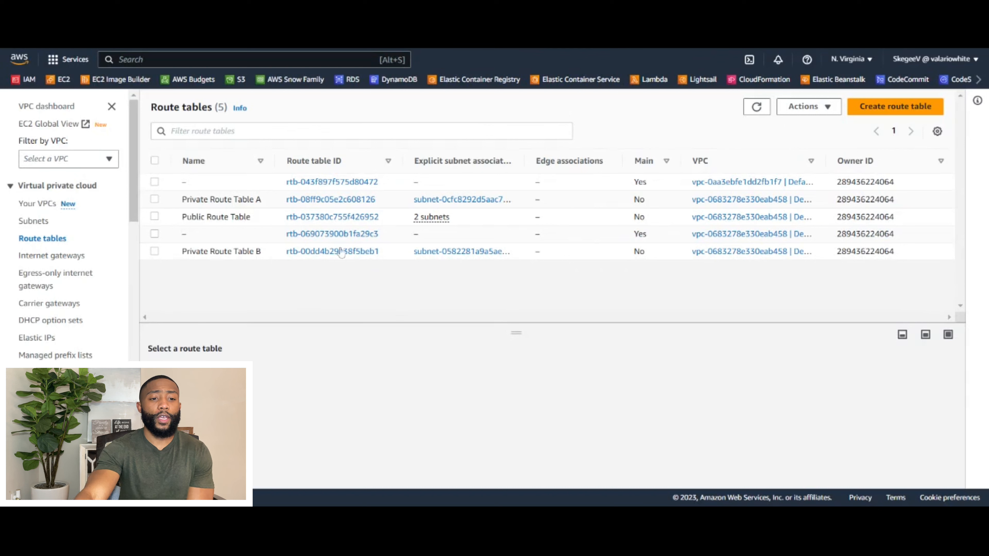
{"action": "mouse_move", "coordinate": [195, 235]}
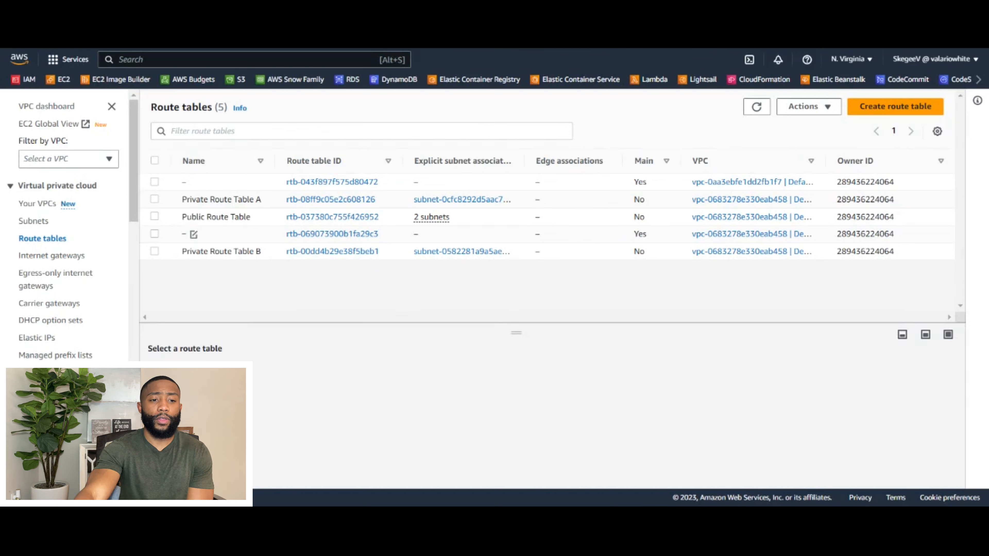
{"action": "left_click", "coordinate": [155, 216]}
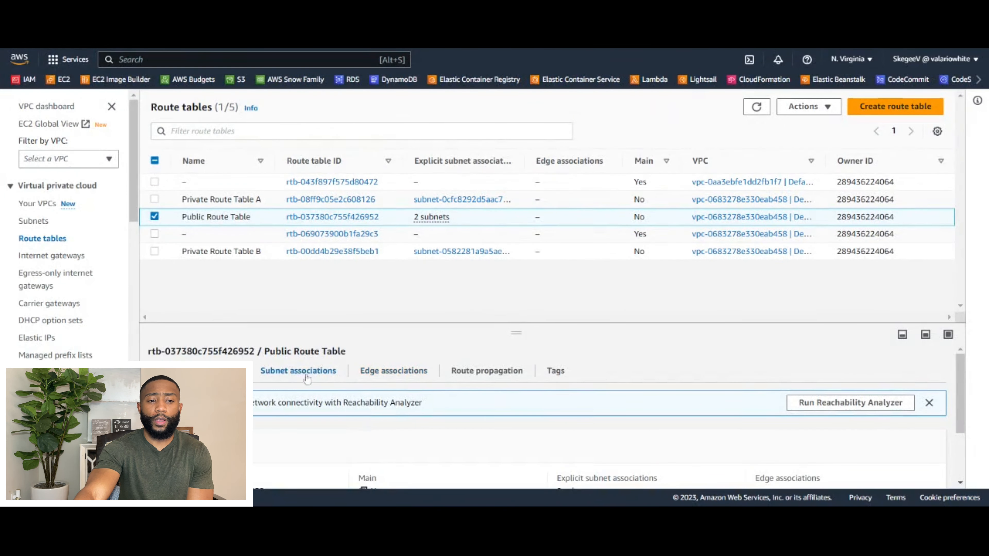
{"action": "left_click", "coordinate": [222, 370]}
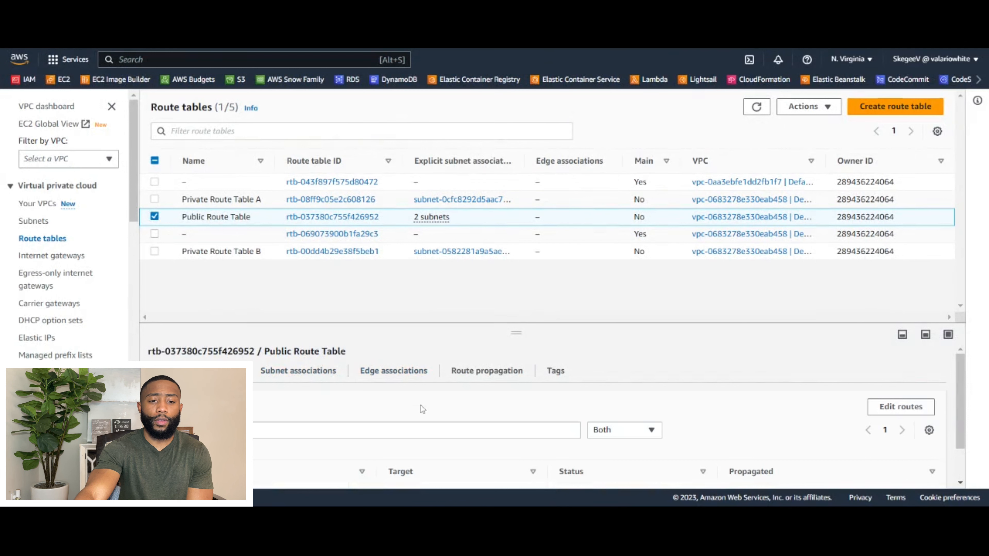
{"action": "scroll", "coordinate": [422, 409], "scroll_direction": "down", "scroll_amount": 2}
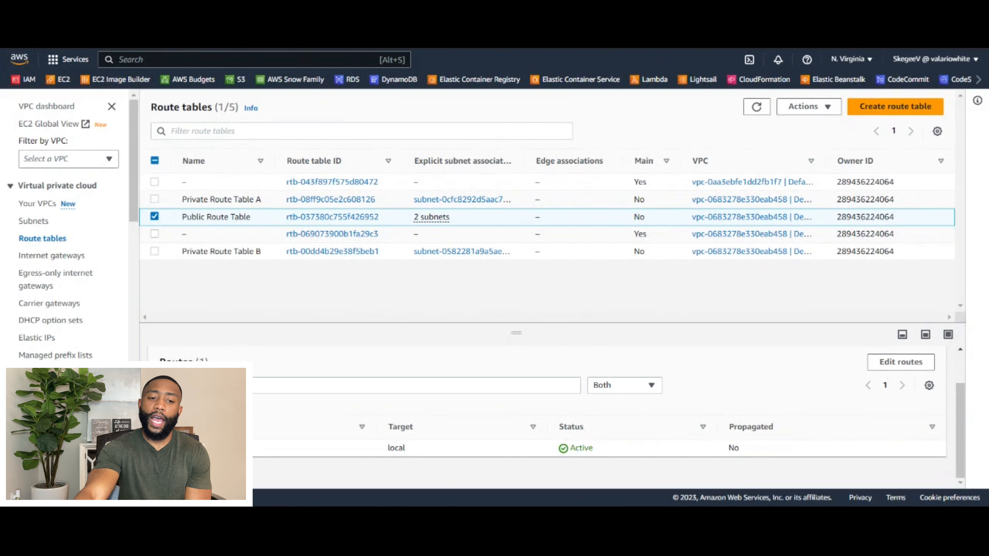
{"action": "left_click", "coordinate": [826, 110]}
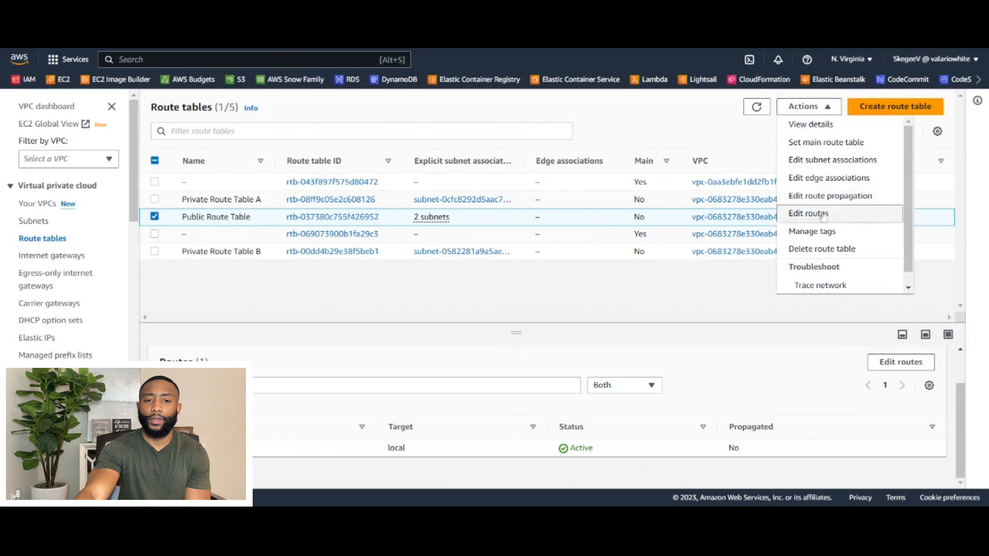
{"action": "left_click", "coordinate": [833, 214]}
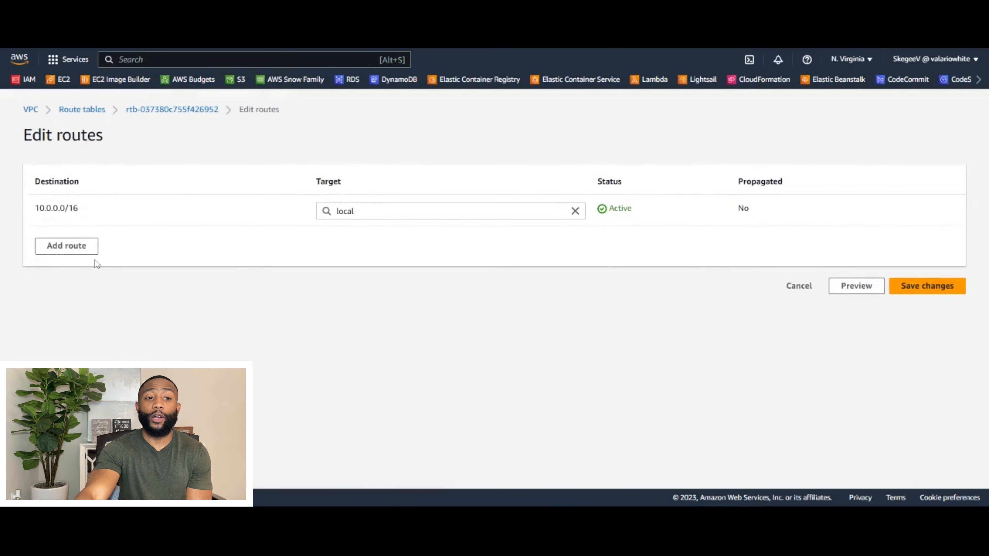
Step: Add a route with destination 0.0.0.0/0 targeting Demo Internet Gateway to Public Route Table and save the changes
{"action": "left_click", "coordinate": [65, 246]}
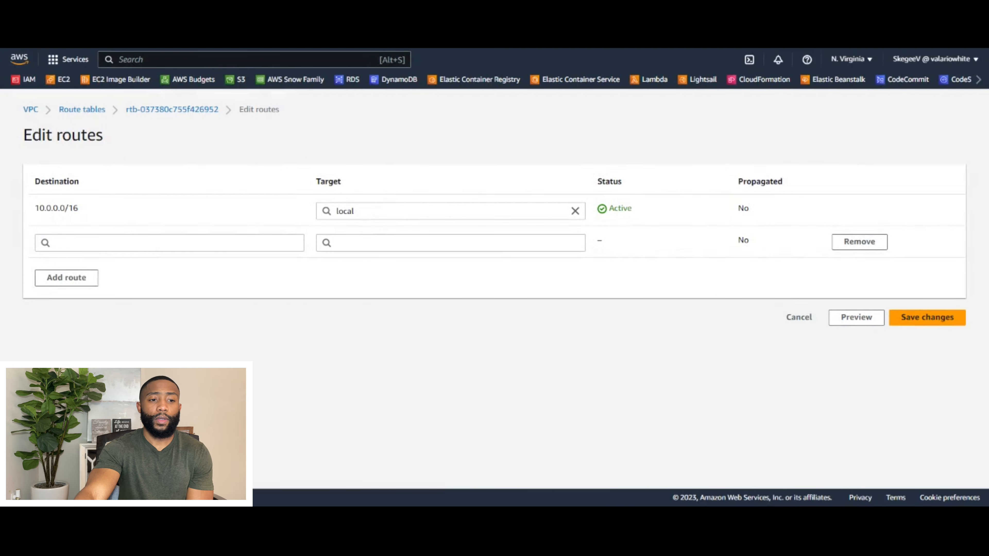
{"action": "left_click", "coordinate": [132, 243]}
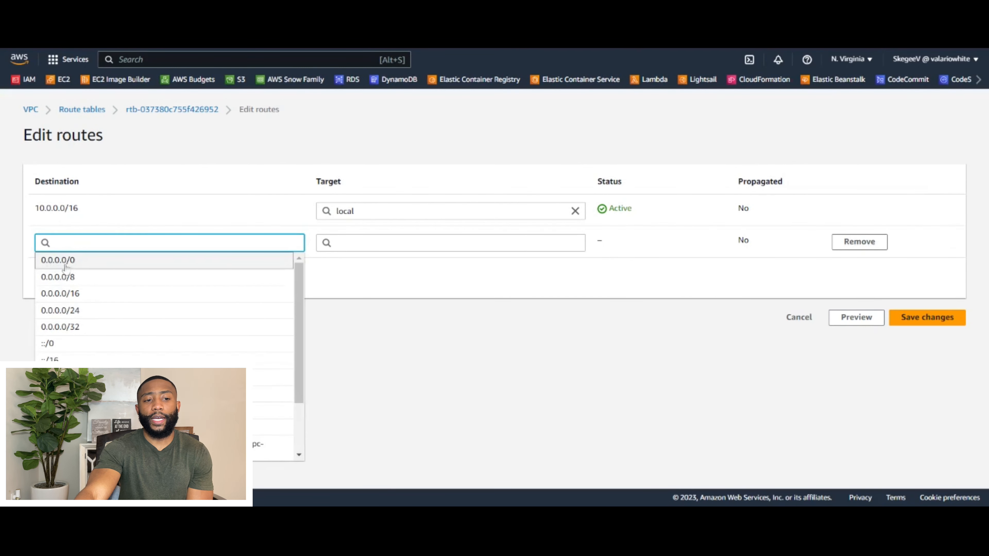
{"action": "left_click", "coordinate": [88, 262]}
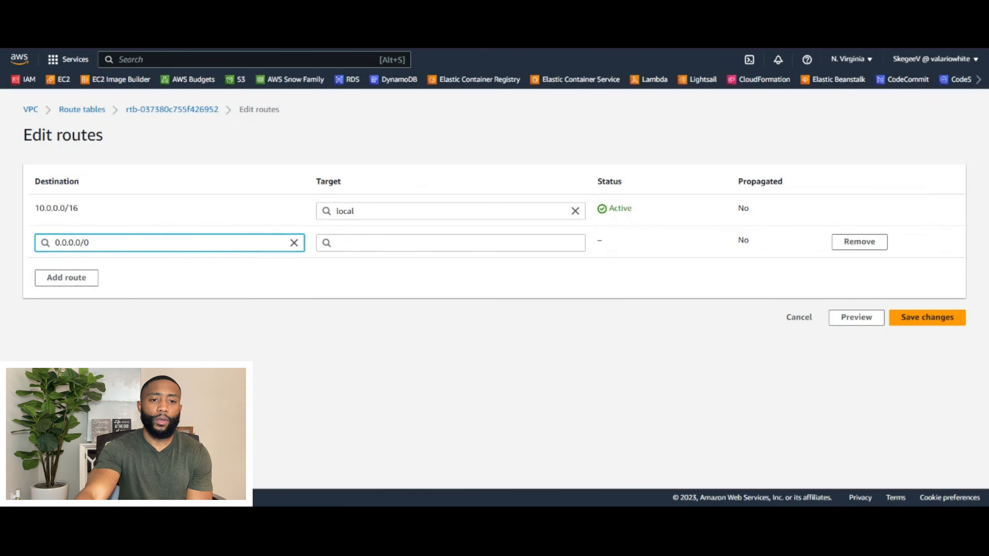
{"action": "left_click", "coordinate": [342, 243]}
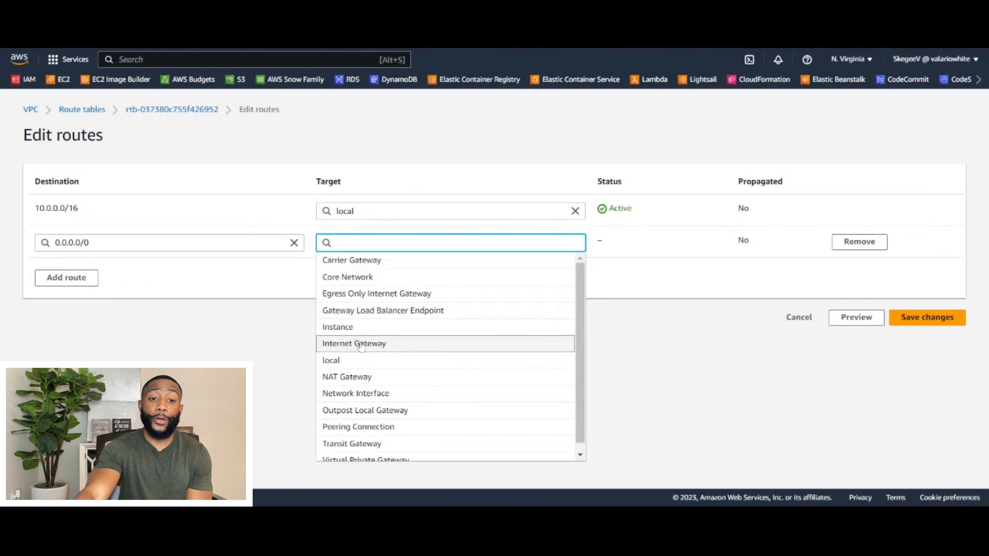
{"action": "left_click", "coordinate": [392, 344]}
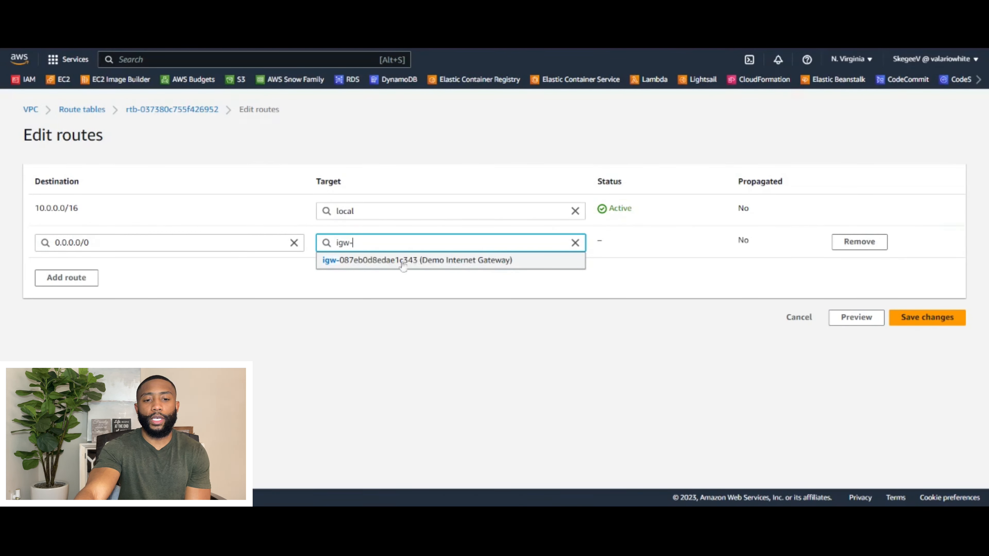
{"action": "left_click", "coordinate": [423, 260]}
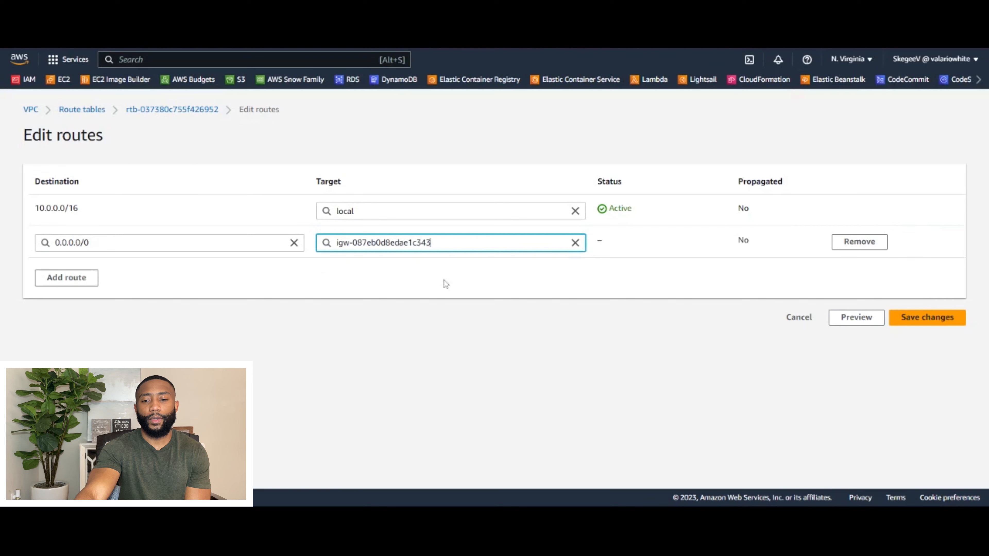
{"action": "left_click", "coordinate": [929, 318]}
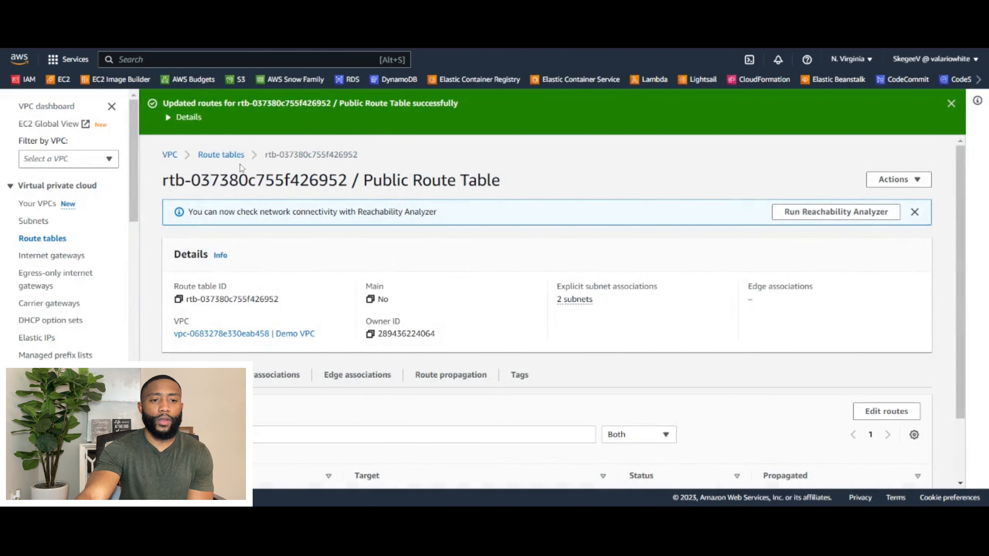
Step: Start creating a NAT gateway and name it NATGW A
{"action": "left_click", "coordinate": [220, 154]}
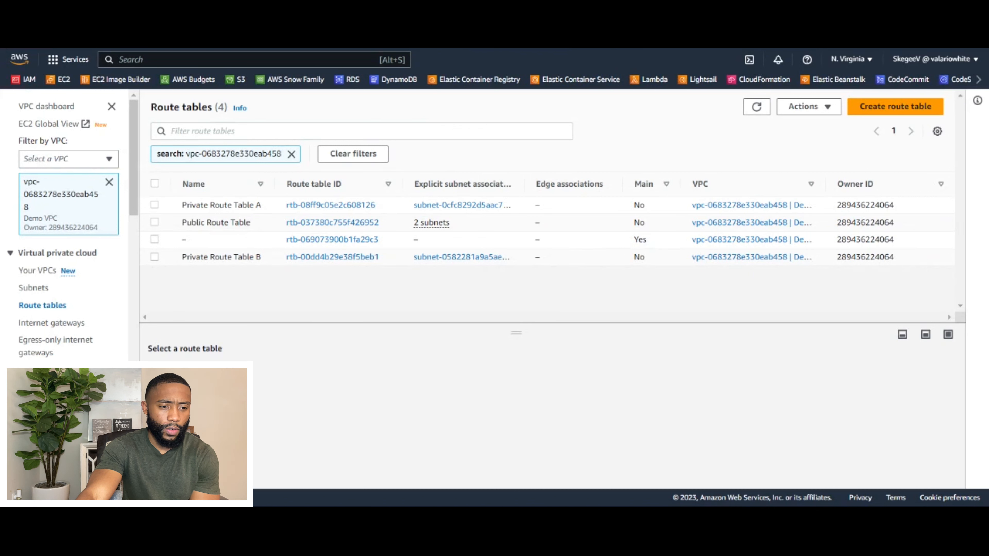
{"action": "scroll", "coordinate": [106, 316], "scroll_direction": "down", "scroll_amount": 2}
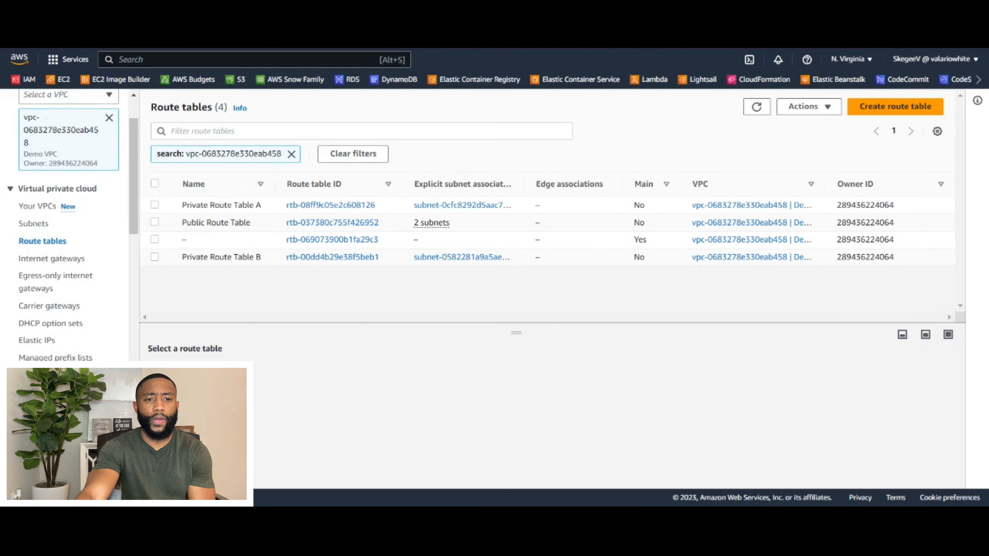
{"action": "left_click", "coordinate": [40, 409]}
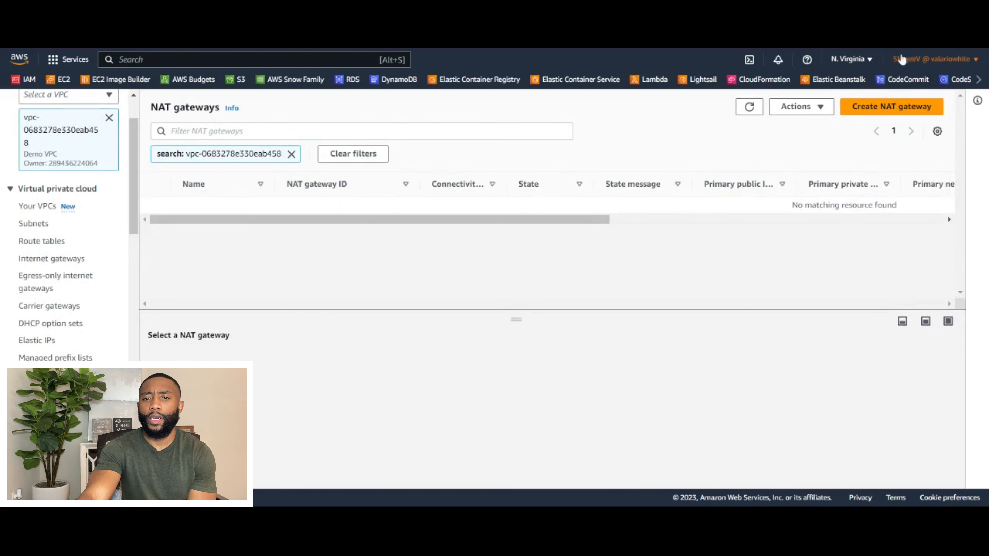
{"action": "left_click", "coordinate": [910, 113]}
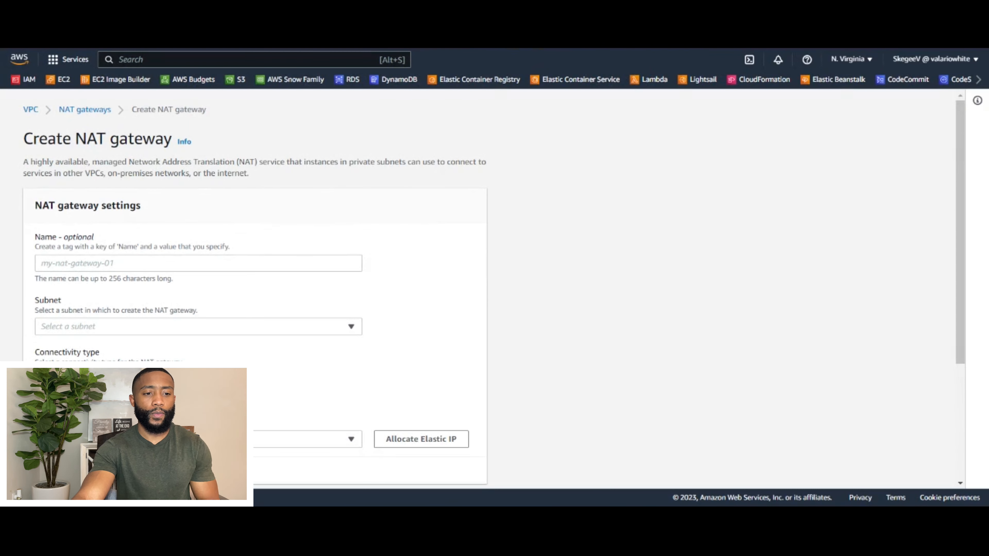
{"action": "left_click", "coordinate": [199, 263]}
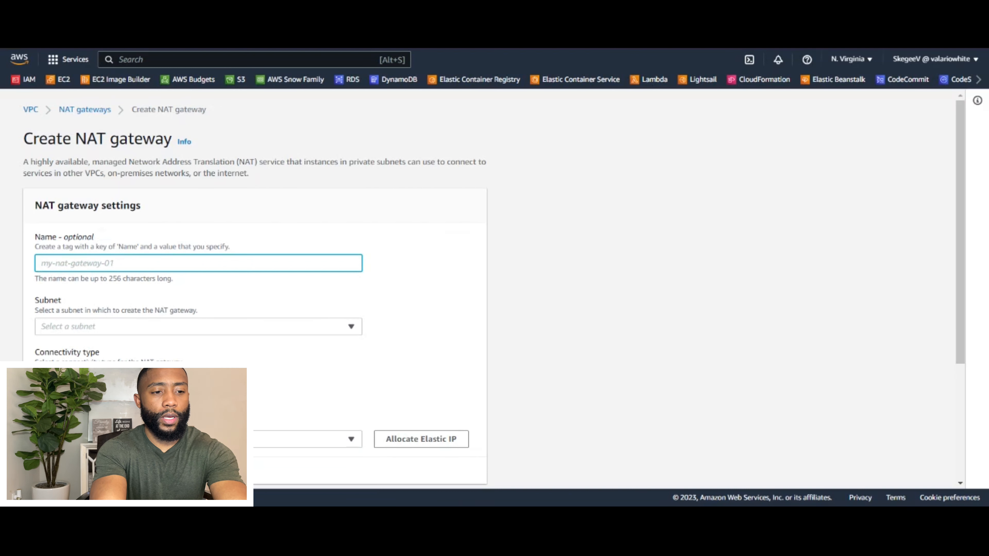
{"action": "type", "text": "NAT"}
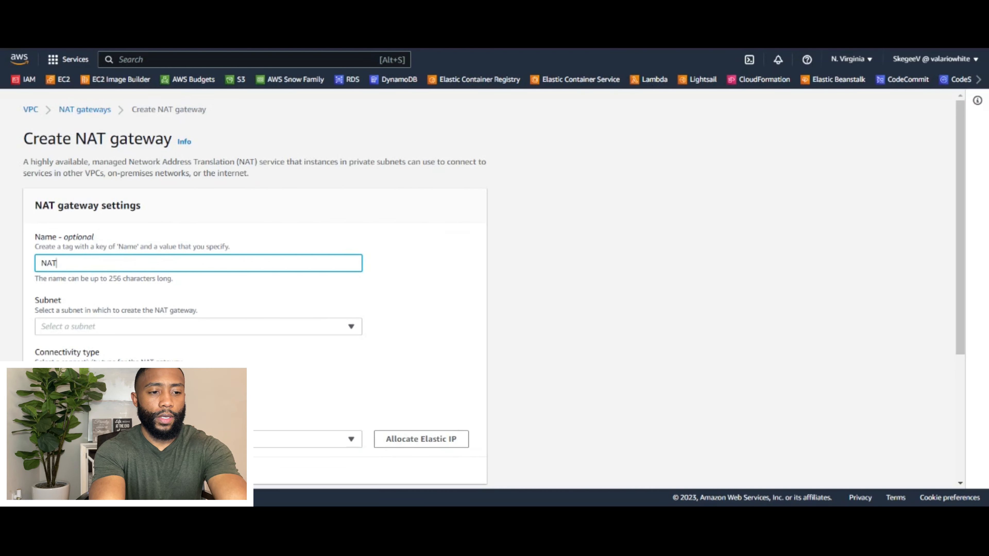
{"action": "type", "text": "GW"}
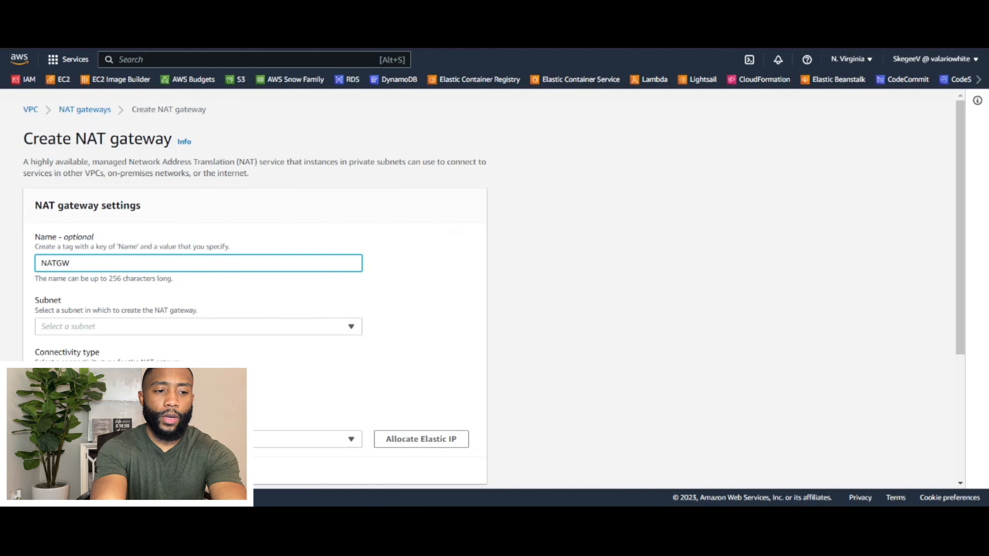
{"action": "type", "text": " A"}
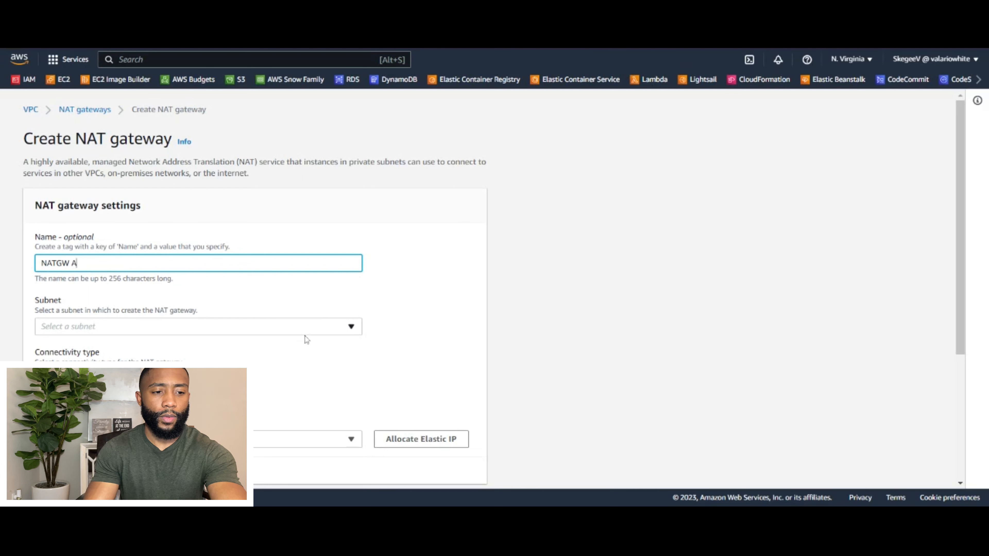
Step: Choose Public Subnet A as the subnet for NAT gateway NATGW A
{"action": "left_click", "coordinate": [308, 327]}
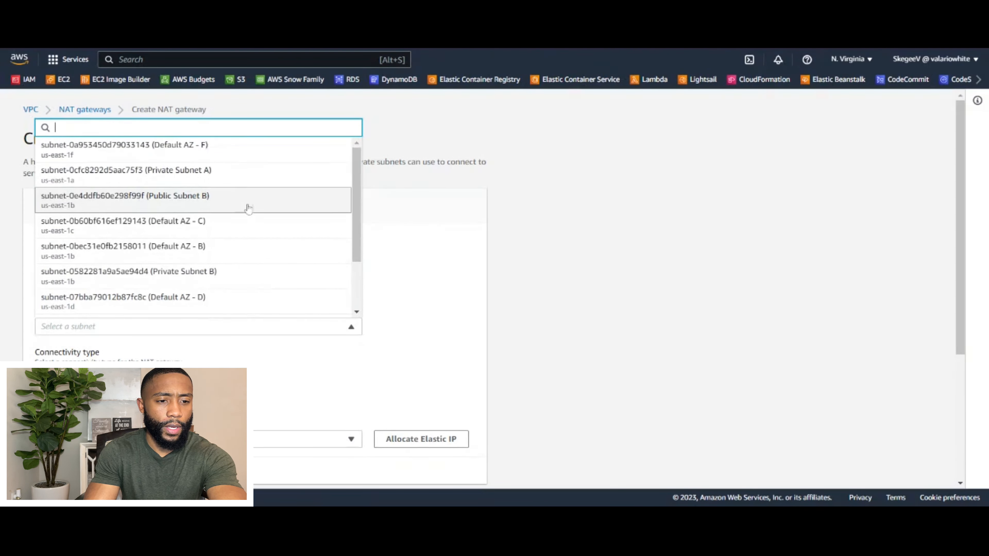
{"action": "scroll", "coordinate": [245, 207], "scroll_direction": "down", "scroll_amount": 3}
{"action": "scroll", "coordinate": [264, 265], "scroll_direction": "up", "scroll_amount": 3}
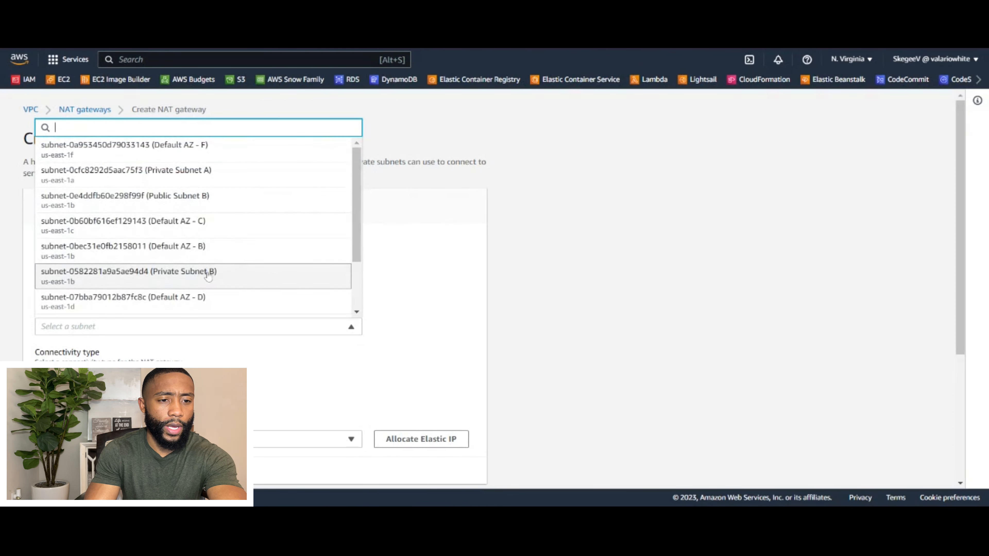
{"action": "scroll", "coordinate": [227, 257], "scroll_direction": "down", "scroll_amount": 4}
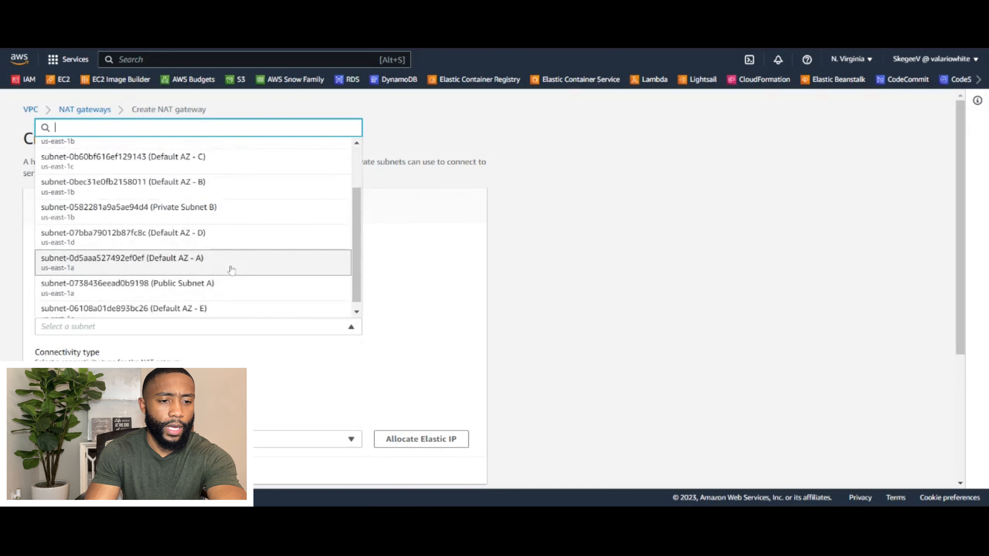
{"action": "left_click", "coordinate": [223, 286]}
Step: Allocate an Elastic IP for NATGW A and create the NAT gateway with public connectivity
{"action": "scroll", "coordinate": [251, 330], "scroll_direction": "down", "scroll_amount": 3}
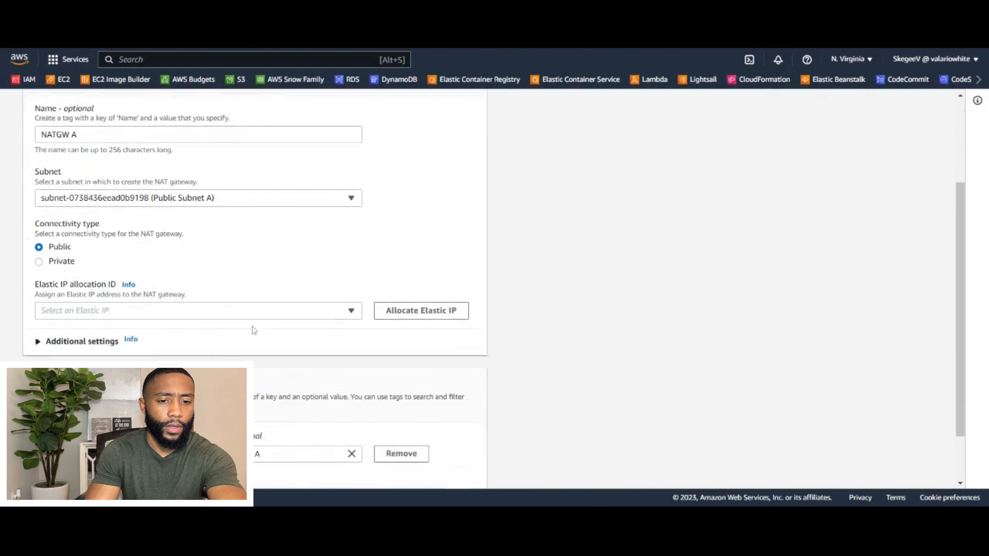
{"action": "left_click", "coordinate": [437, 316]}
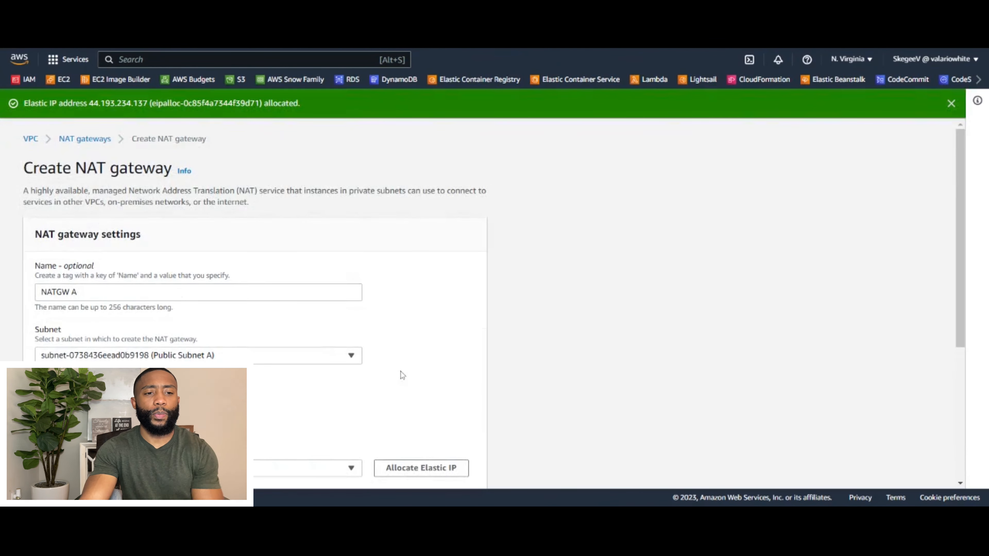
{"action": "scroll", "coordinate": [413, 376], "scroll_direction": "down", "scroll_amount": 3}
{"action": "scroll", "coordinate": [421, 373], "scroll_direction": "down", "scroll_amount": 3}
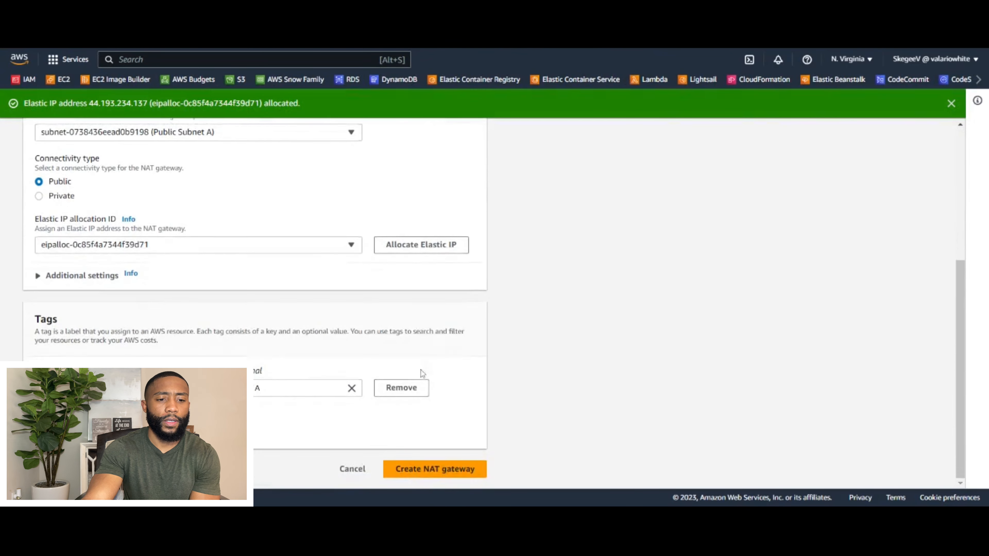
{"action": "left_click", "coordinate": [456, 482]}
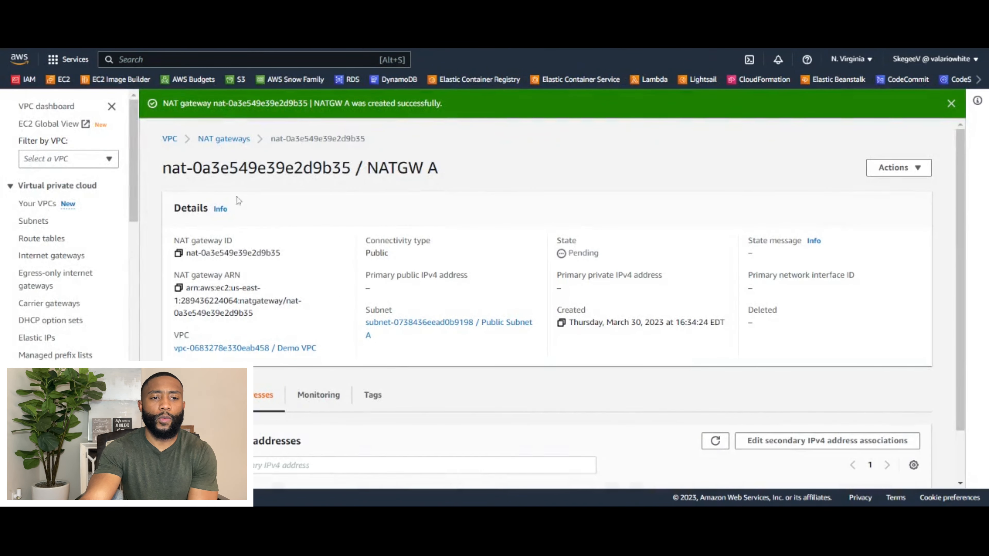
Step: Start a second NAT gateway named NATGW B and choose Public Subnet B as its subnet
{"action": "left_click", "coordinate": [227, 141]}
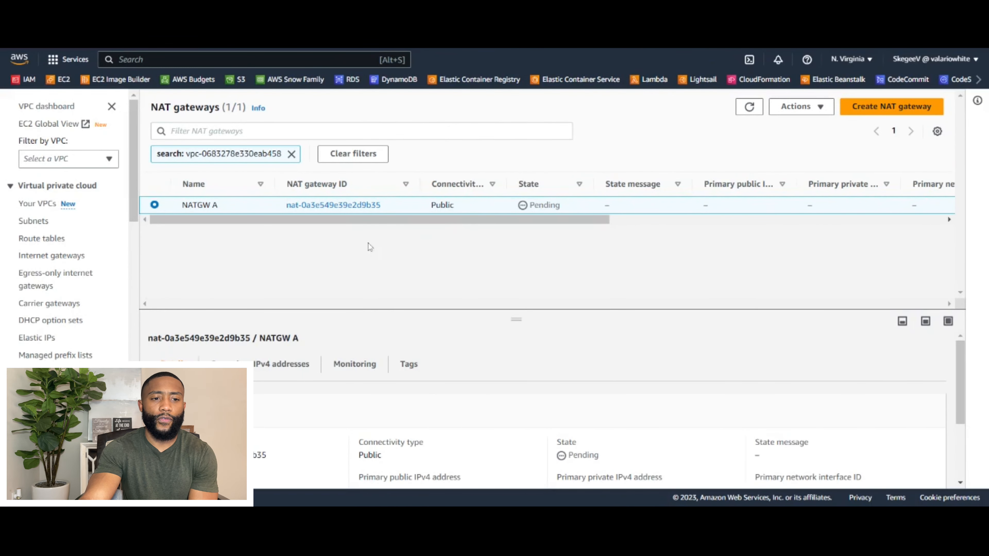
{"action": "left_click", "coordinate": [916, 110]}
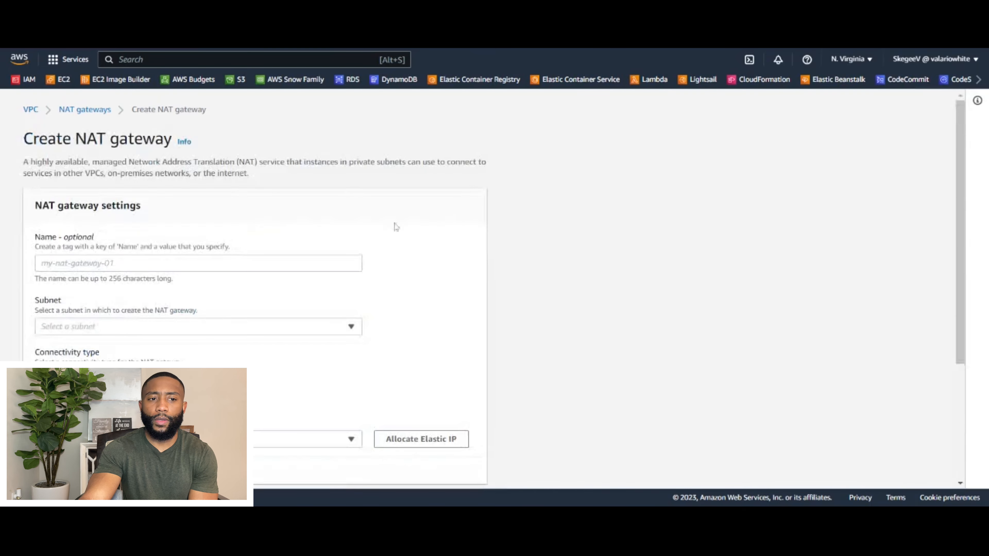
{"action": "type", "text": "N"}
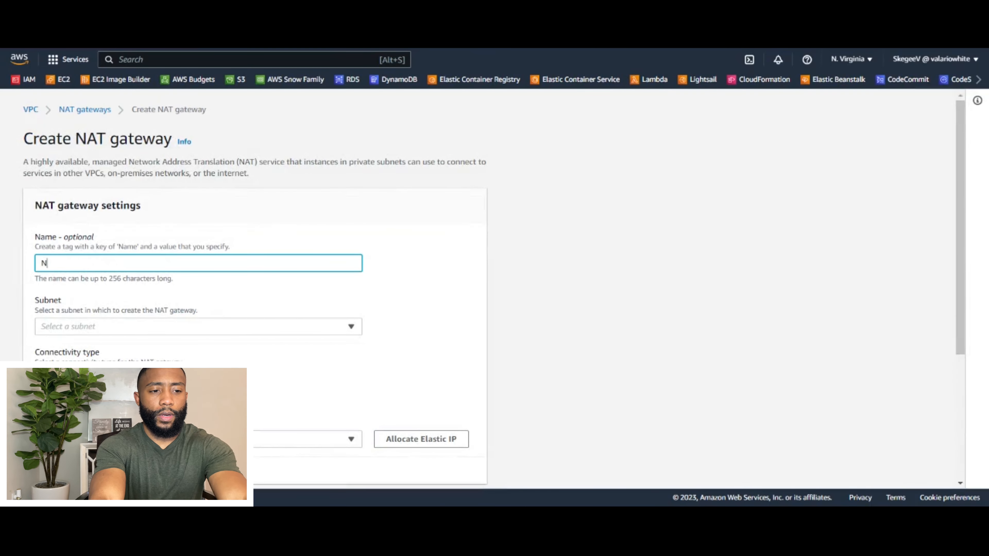
{"action": "type", "text": "ATGW B"}
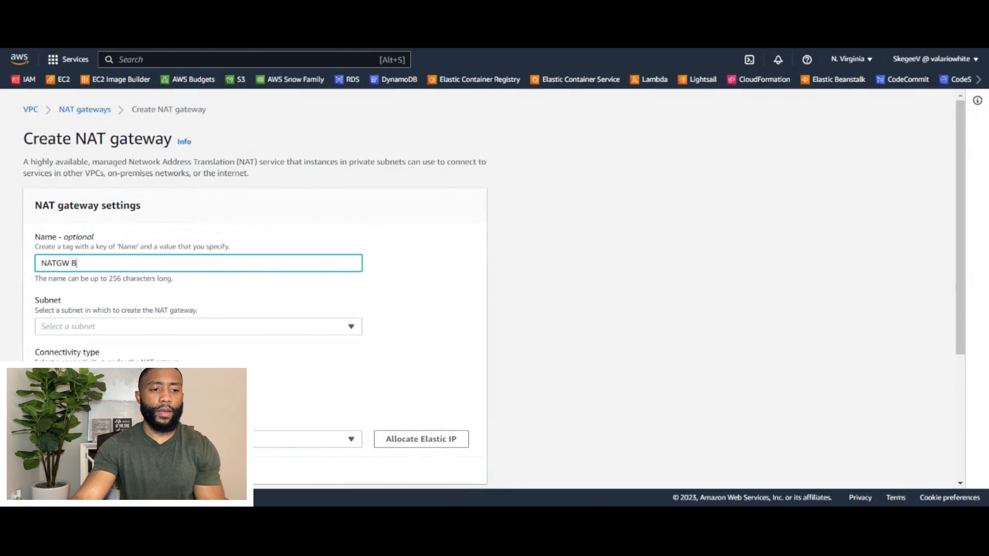
{"action": "left_click", "coordinate": [193, 331]}
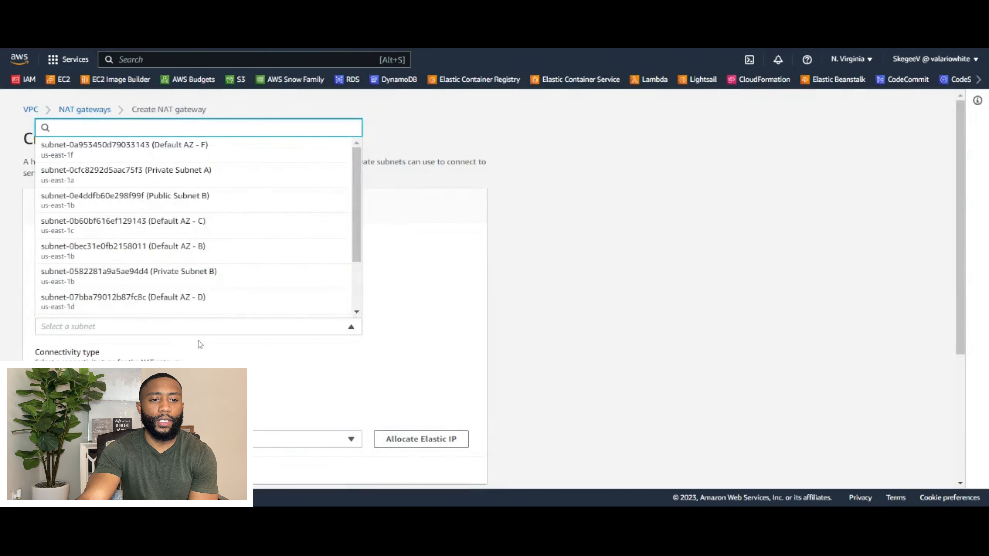
{"action": "left_click", "coordinate": [207, 205]}
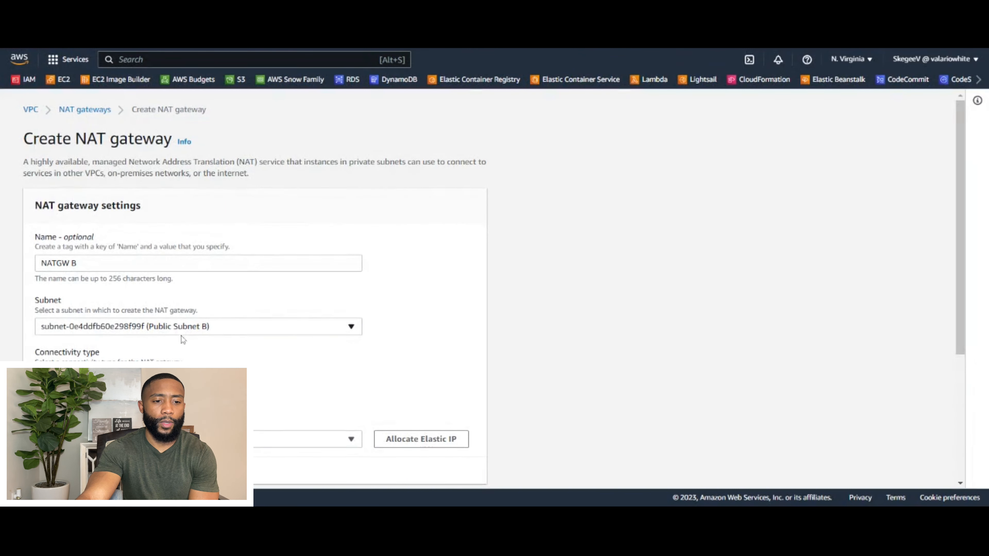
Step: Allocate an Elastic IP for NATGW B and create the NAT gateway with public connectivity
{"action": "scroll", "coordinate": [183, 341], "scroll_direction": "down", "scroll_amount": 2}
{"action": "left_click", "coordinate": [457, 384]}
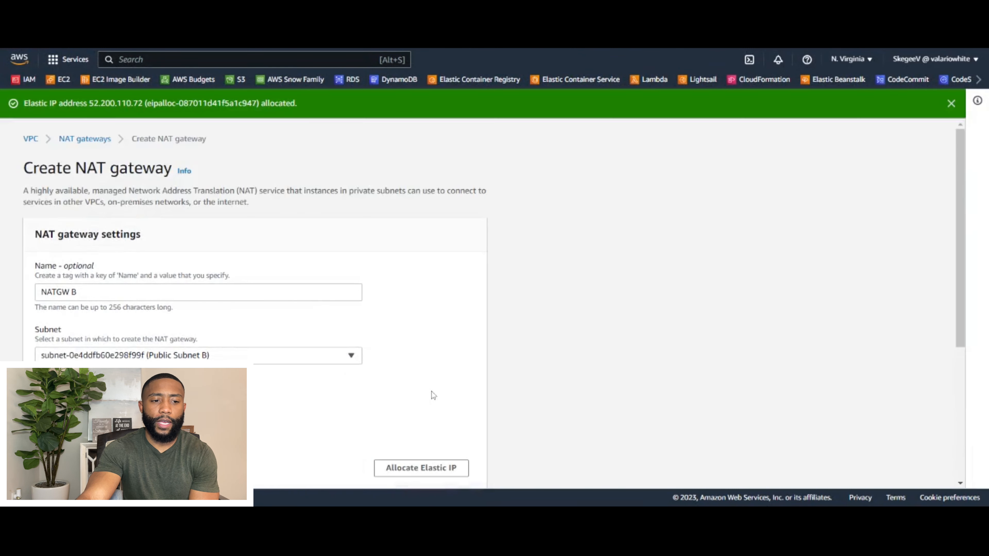
{"action": "scroll", "coordinate": [386, 380], "scroll_direction": "down", "scroll_amount": 4}
{"action": "scroll", "coordinate": [387, 380], "scroll_direction": "down", "scroll_amount": 2}
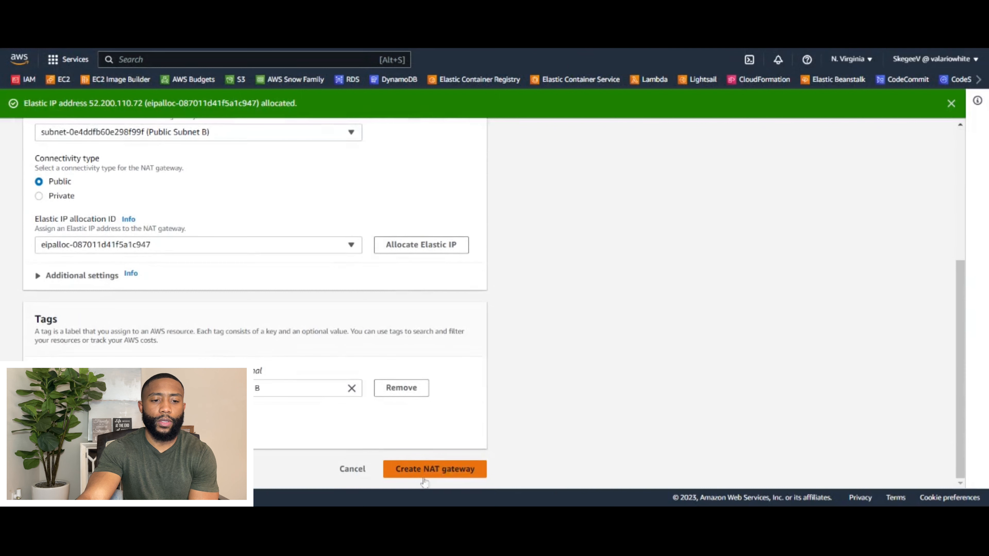
{"action": "left_click", "coordinate": [450, 470]}
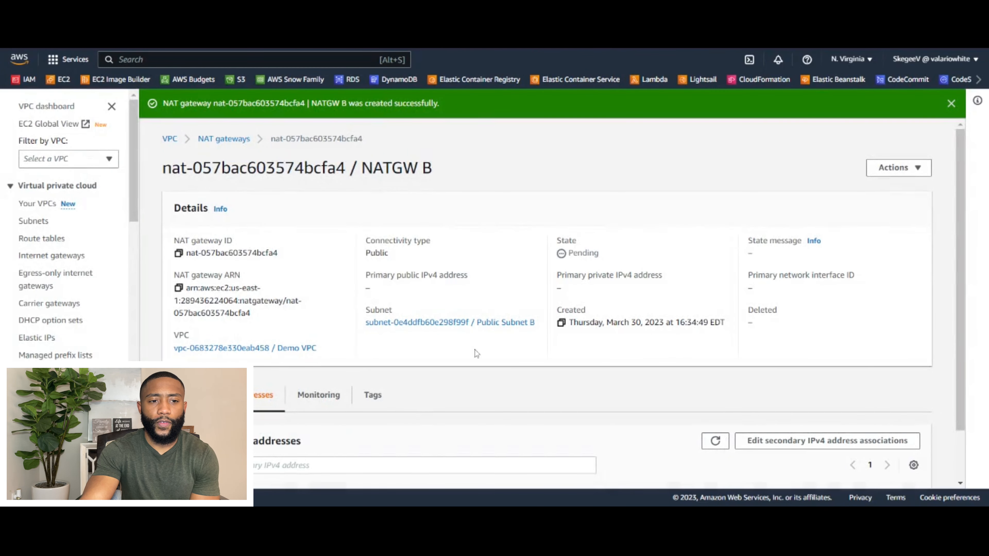
Step: Return to the NAT gateways list and refresh it to check the state of NATGW A and NATGW B
{"action": "left_click", "coordinate": [223, 141]}
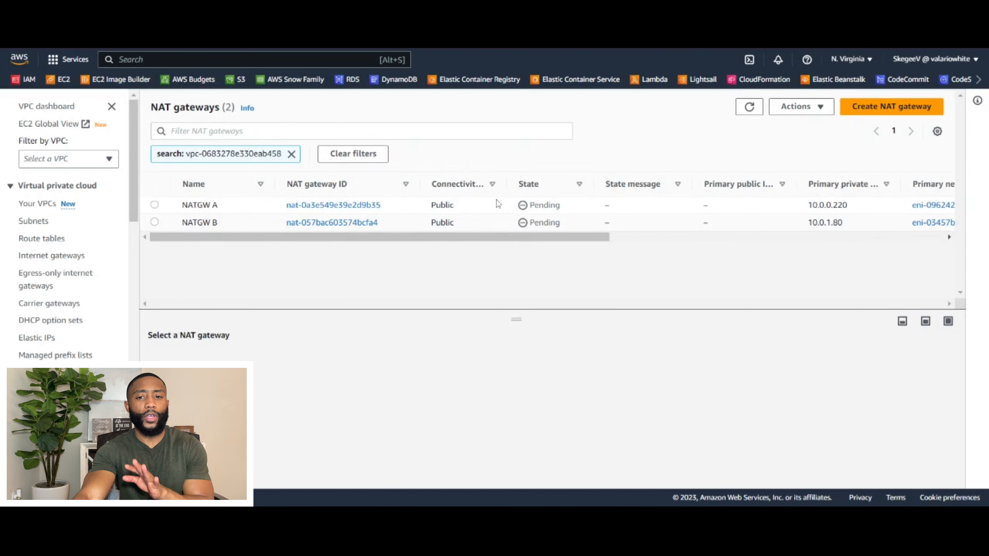
{"action": "left_click", "coordinate": [746, 113]}
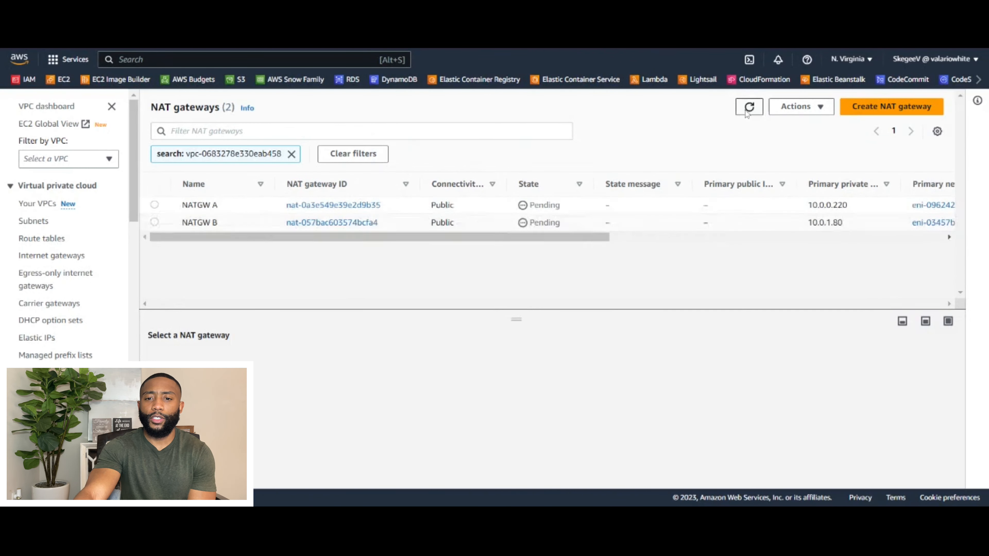
{"action": "left_click", "coordinate": [747, 113]}
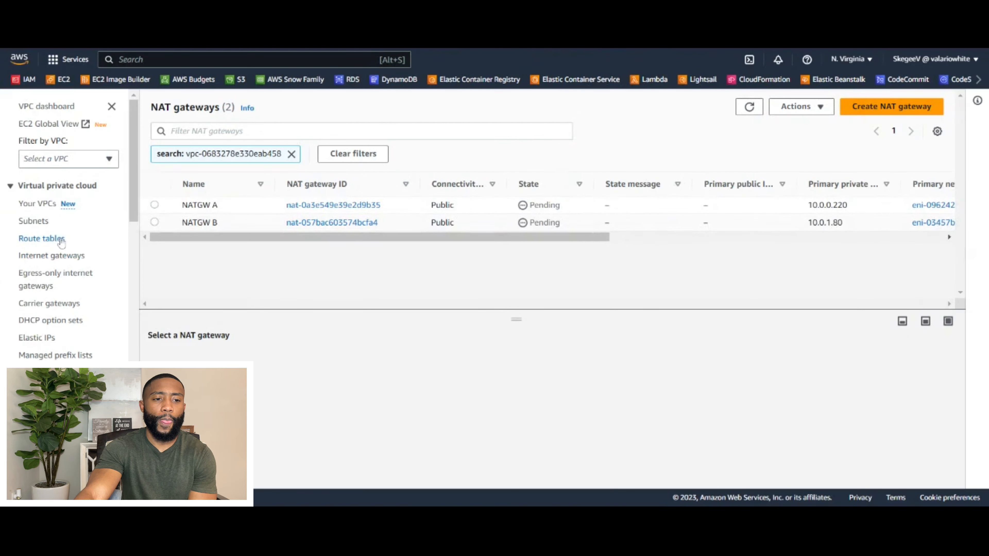
Step: Add a route with destination 0.0.0.0/0 to Private Route Table A
{"action": "left_click", "coordinate": [42, 239]}
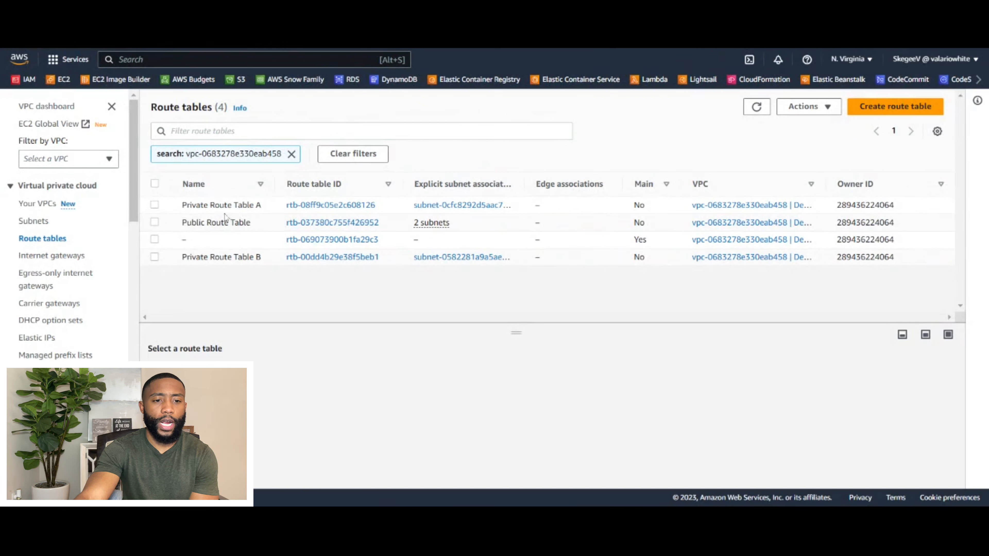
{"action": "left_click", "coordinate": [155, 205]}
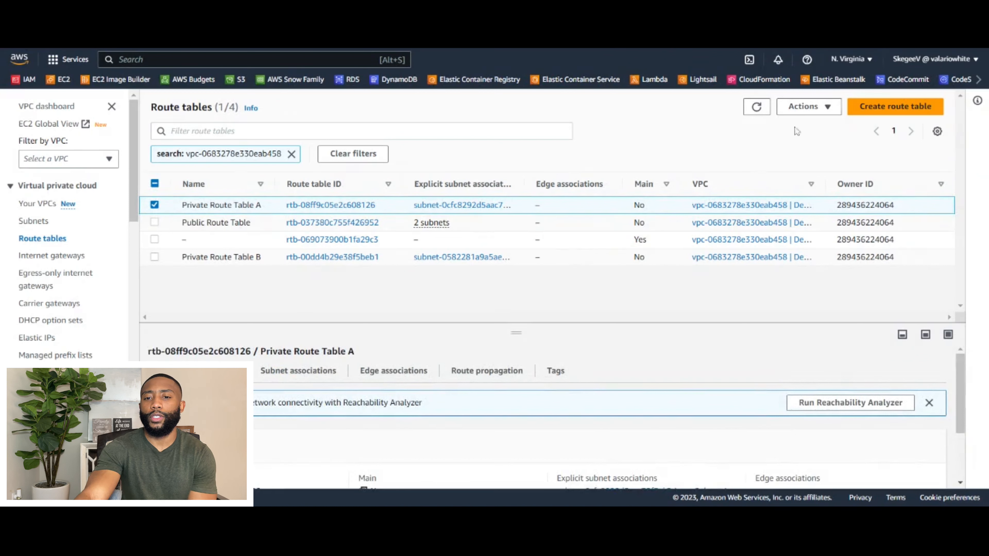
{"action": "left_click", "coordinate": [801, 107]}
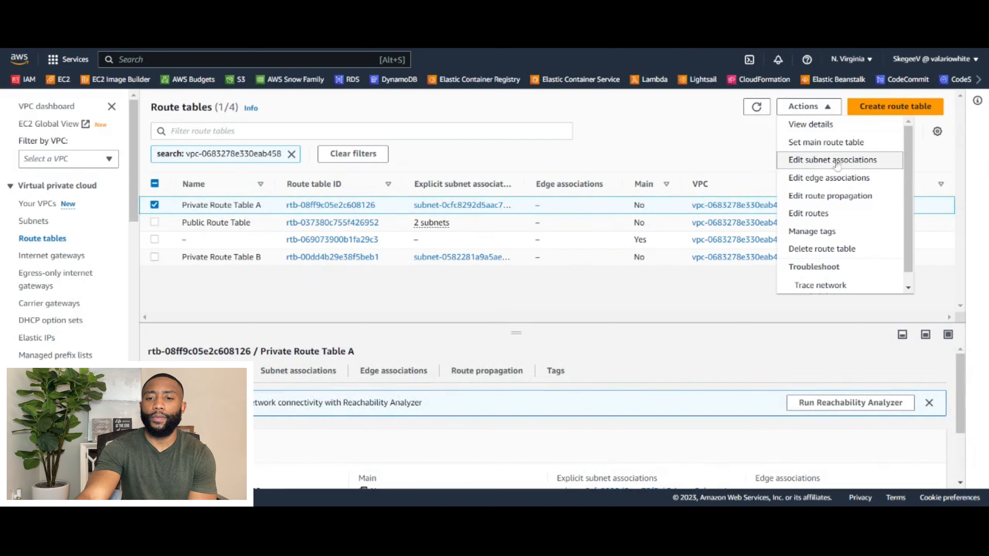
{"action": "left_click", "coordinate": [820, 216]}
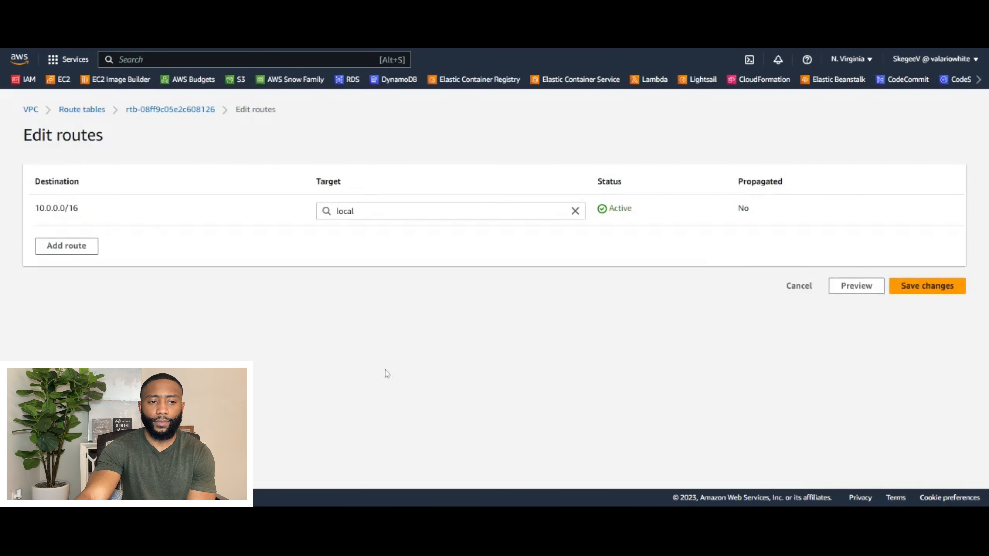
{"action": "left_click", "coordinate": [77, 252]}
{"action": "left_click", "coordinate": [78, 245]}
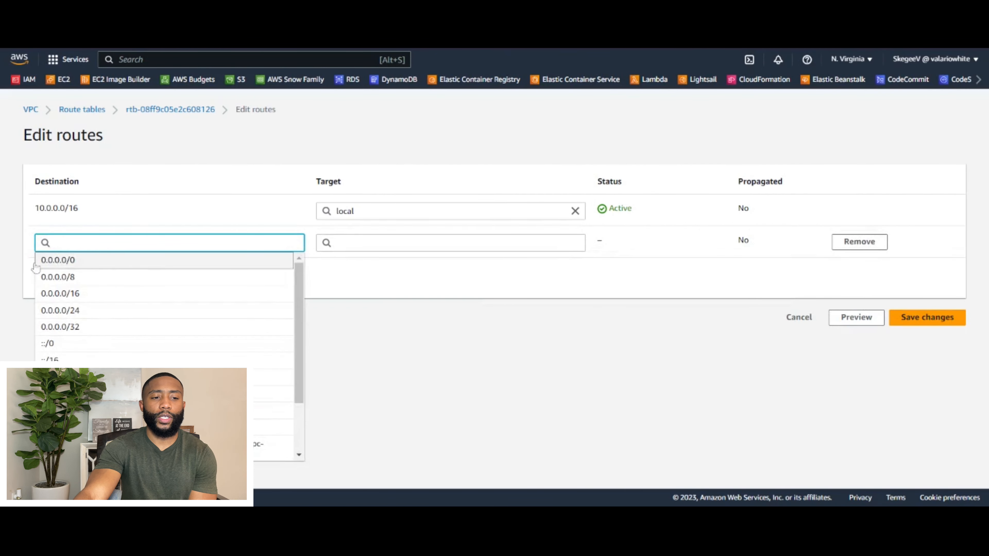
{"action": "left_click", "coordinate": [83, 259]}
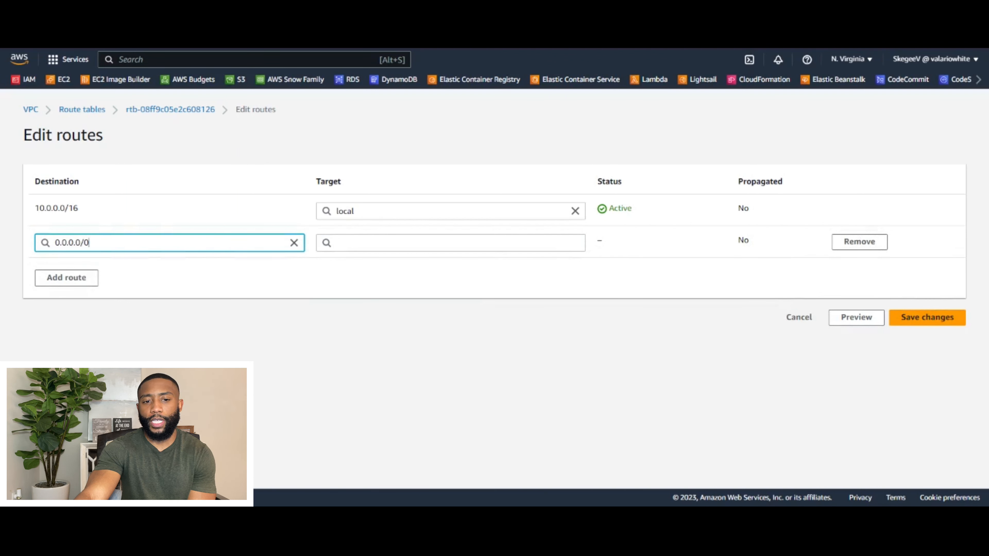
Step: Target the new Private Route Table A route at NAT gateway NATGW A and save the routes
{"action": "left_click", "coordinate": [440, 243]}
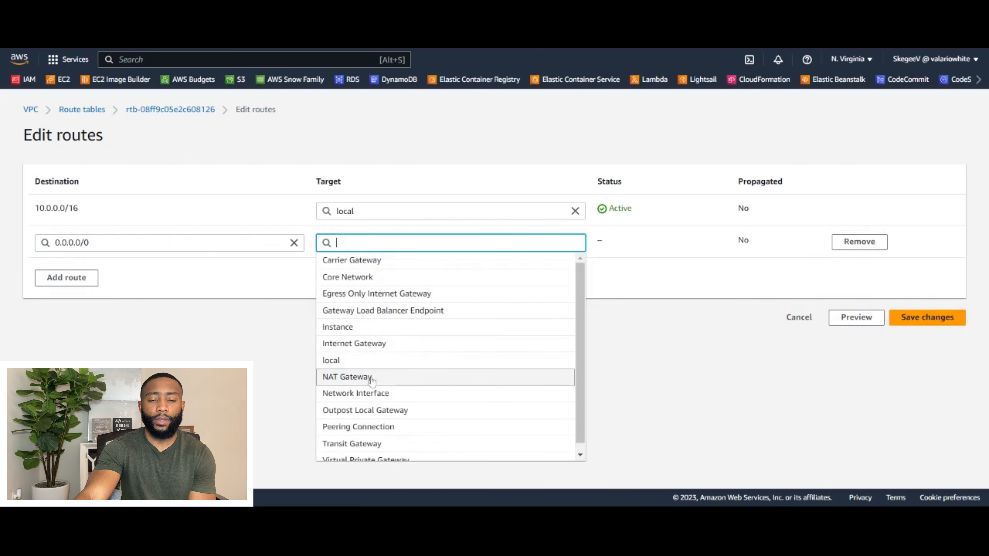
{"action": "left_click", "coordinate": [388, 384]}
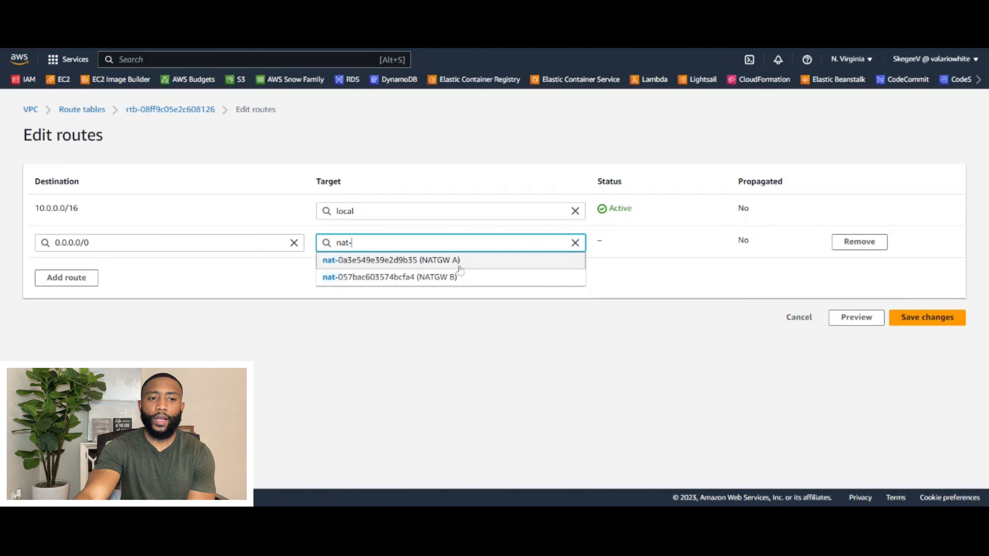
{"action": "left_click", "coordinate": [486, 267]}
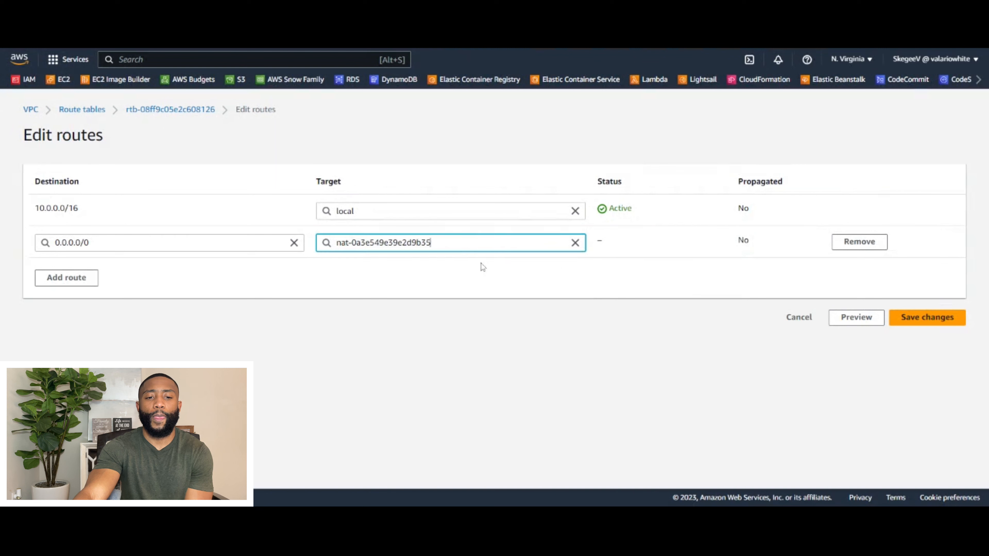
{"action": "left_click", "coordinate": [952, 322]}
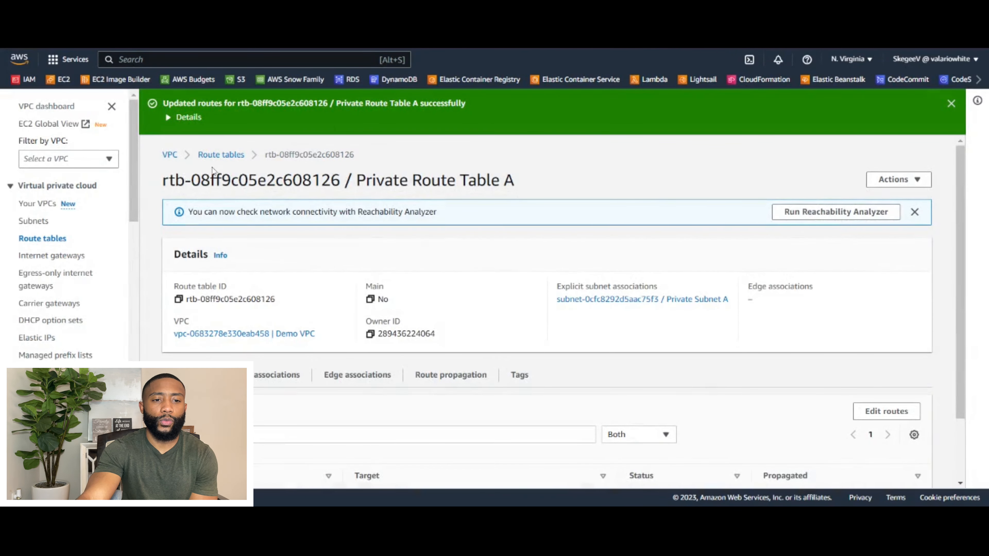
Step: Add a route with destination 0.0.0.0/0 to Private Route Table B
{"action": "left_click", "coordinate": [227, 156]}
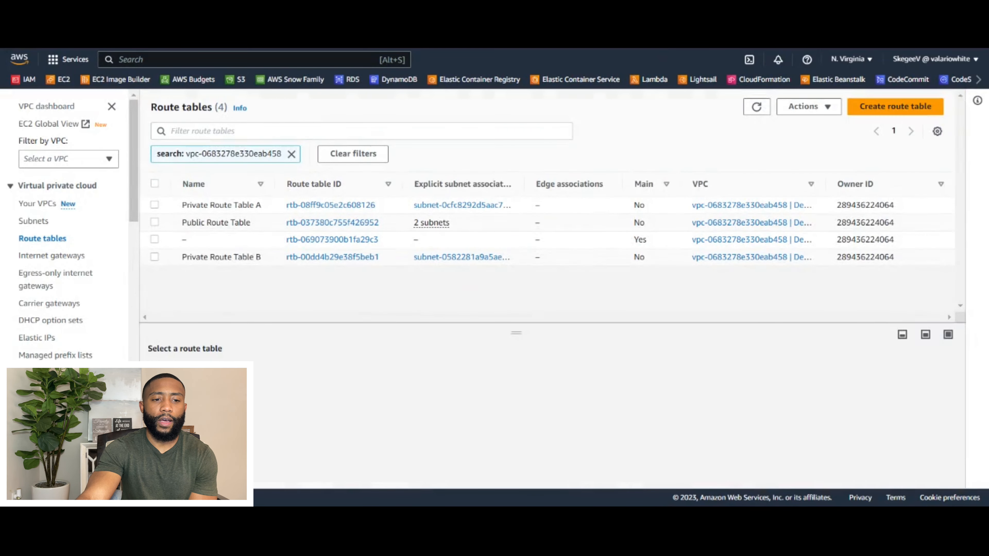
{"action": "left_click", "coordinate": [154, 258]}
{"action": "left_click", "coordinate": [817, 111]}
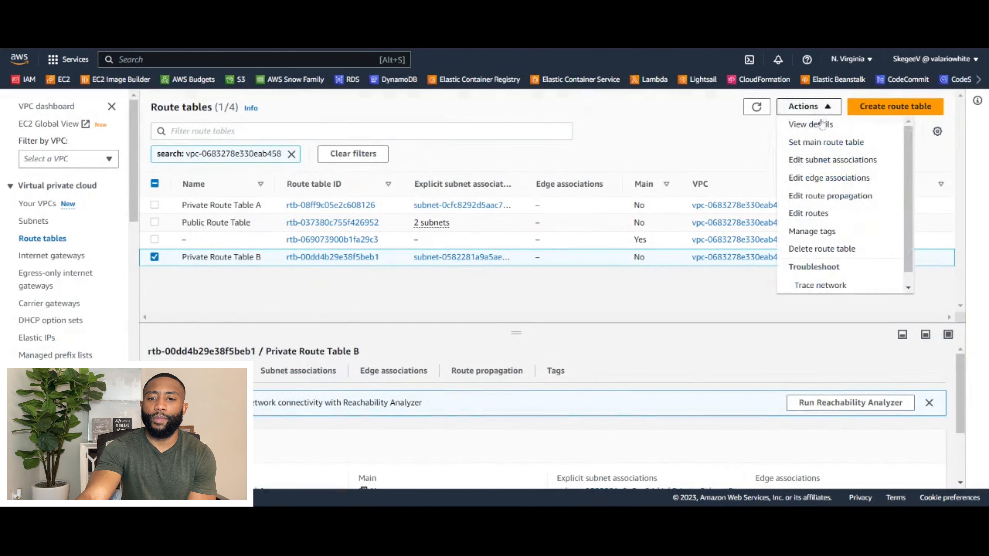
{"action": "left_click", "coordinate": [837, 213]}
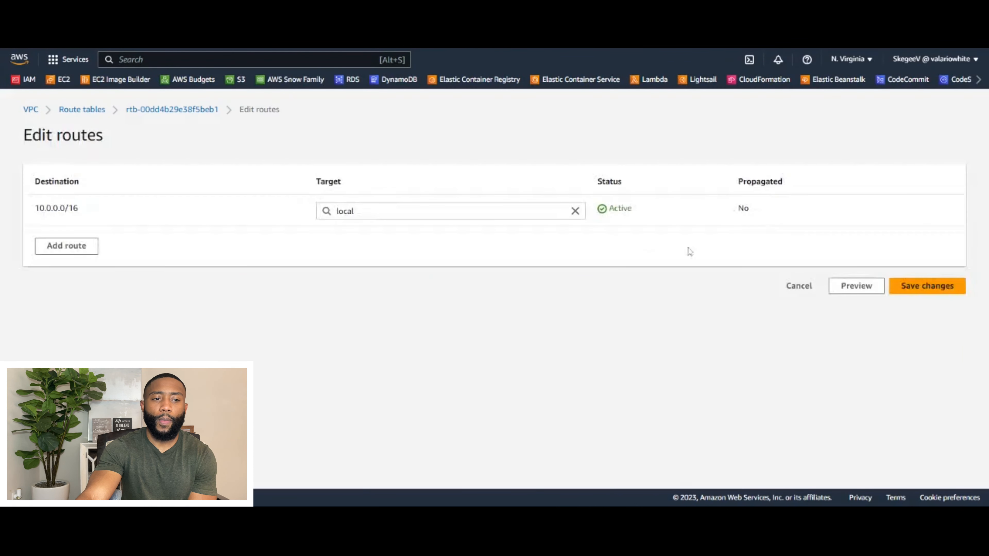
{"action": "left_click", "coordinate": [77, 245]}
{"action": "left_click", "coordinate": [257, 242]}
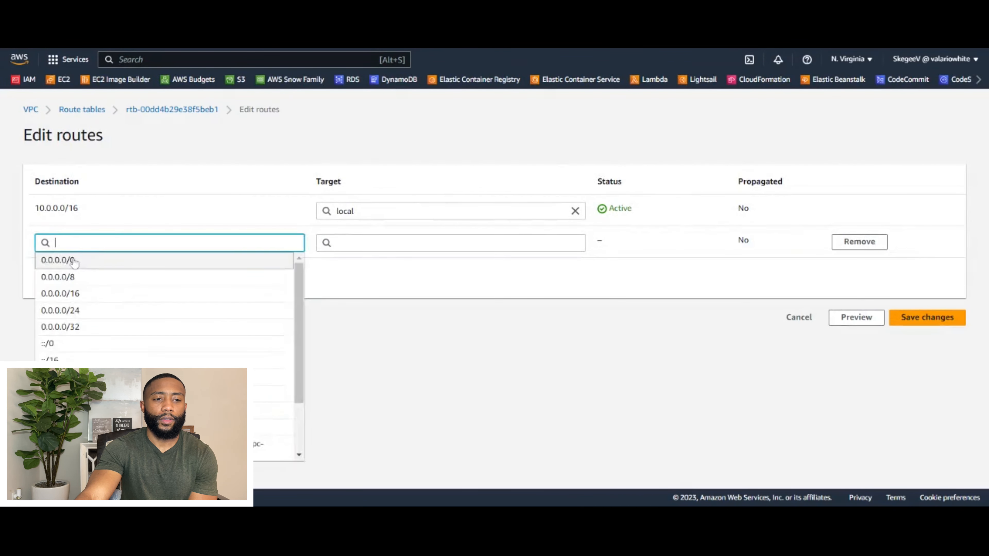
{"action": "left_click", "coordinate": [260, 259]}
Step: Target the new Private Route Table B route at NAT gateway NATGW B and save the routes
{"action": "left_click", "coordinate": [366, 243]}
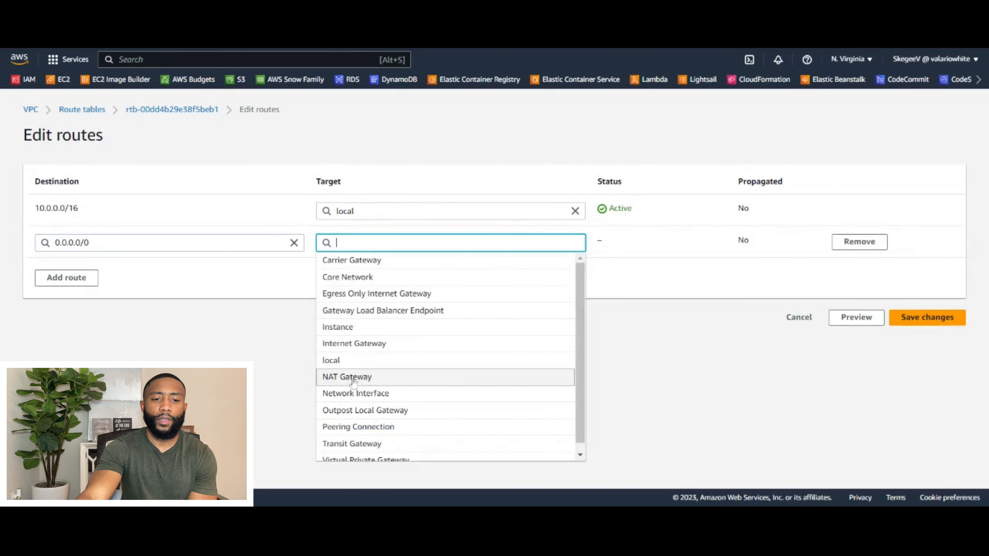
{"action": "left_click", "coordinate": [365, 378]}
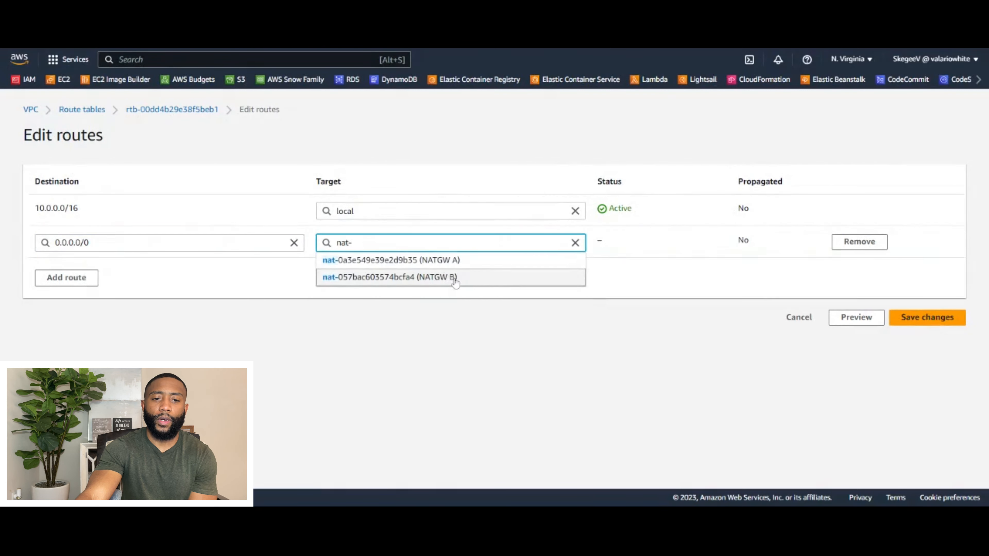
{"action": "left_click", "coordinate": [452, 277]}
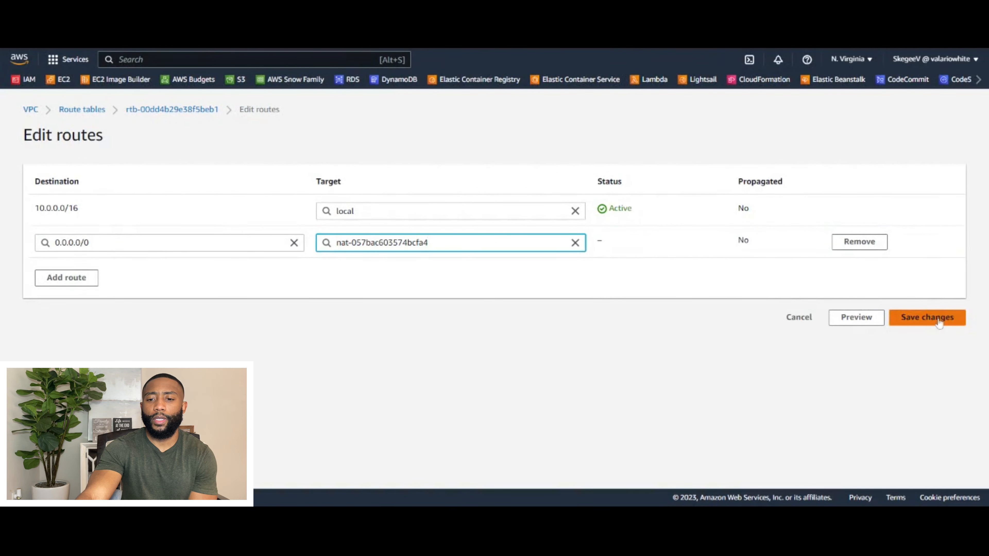
{"action": "left_click", "coordinate": [918, 318]}
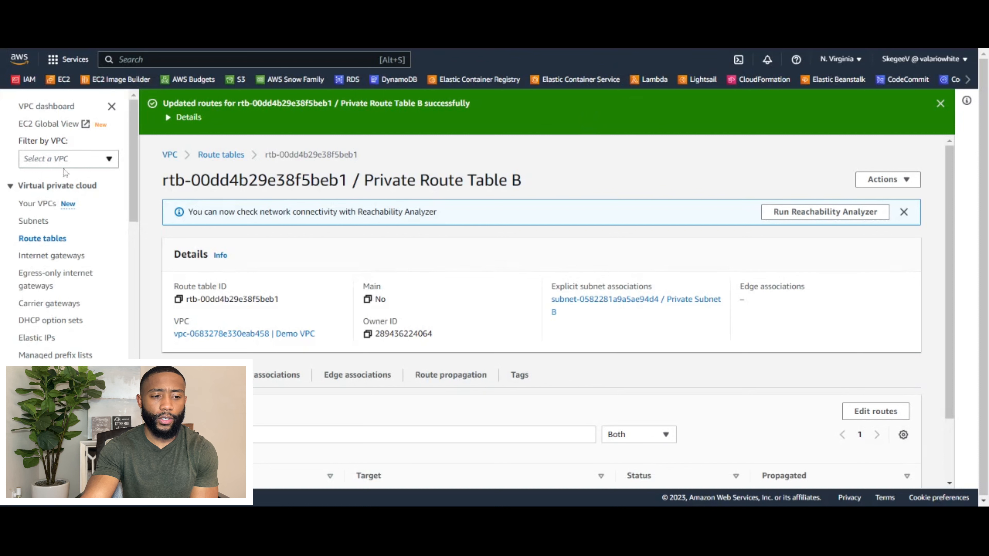
Step: Examine the inbound and outbound rules of Demo VPC's default network ACL
{"action": "scroll", "coordinate": [66, 343], "scroll_direction": "down", "scroll_amount": 2}
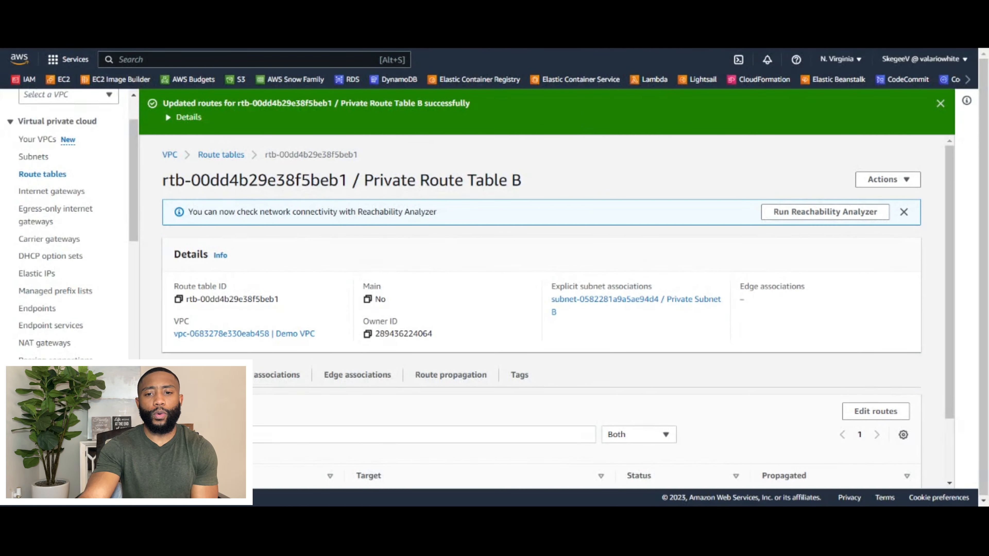
{"action": "left_click", "coordinate": [41, 405]}
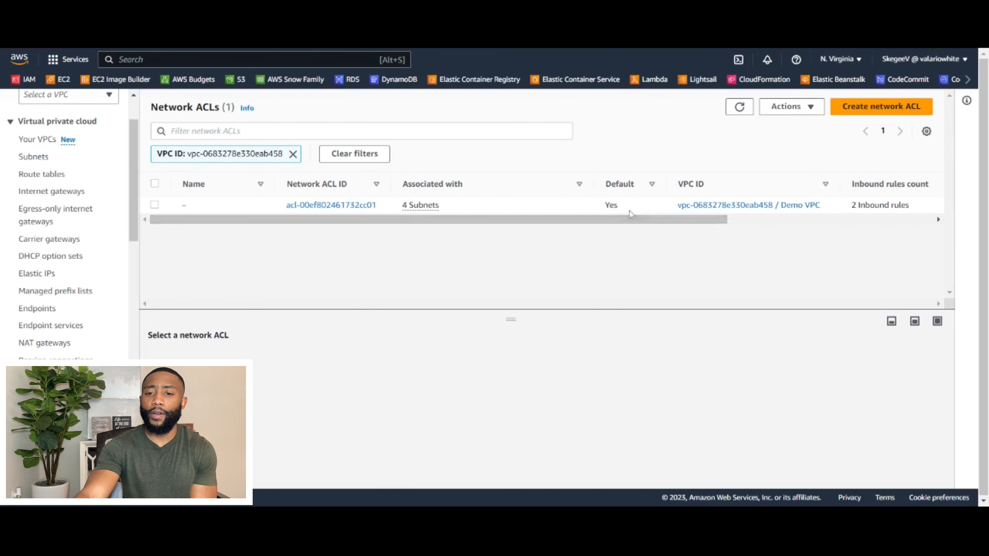
{"action": "left_click_drag", "start_coordinate": [633, 220], "coordinate": [428, 228]}
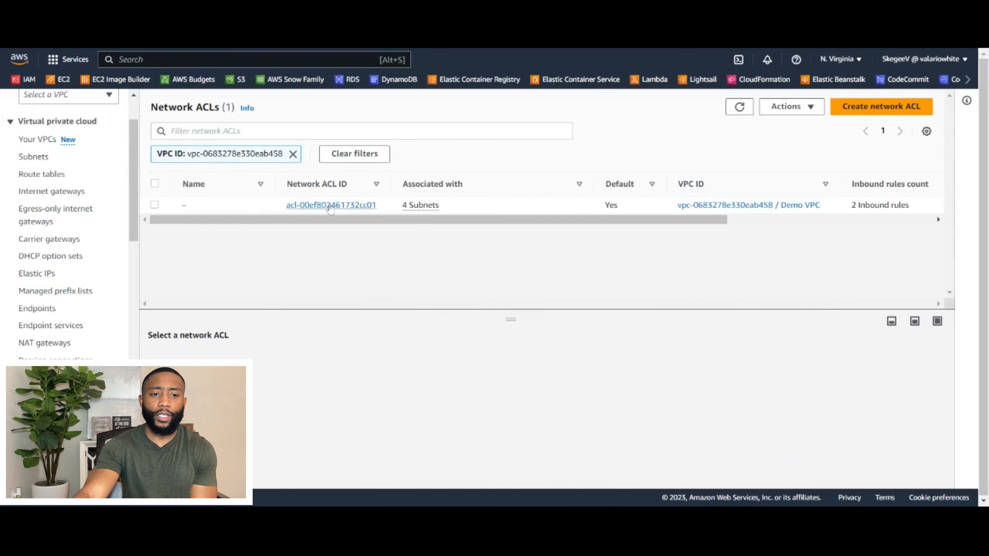
{"action": "left_click", "coordinate": [329, 206]}
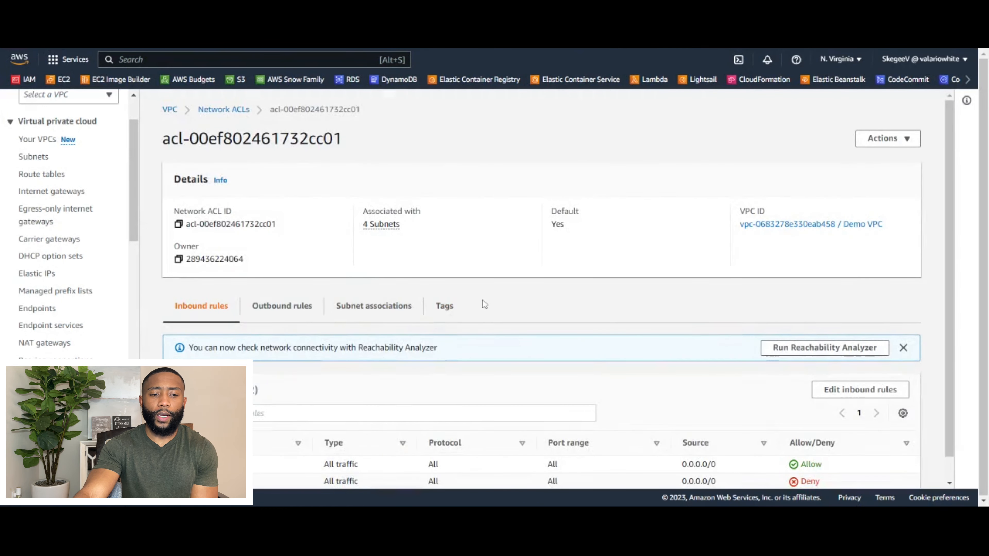
{"action": "scroll", "coordinate": [483, 306], "scroll_direction": "down", "scroll_amount": 1}
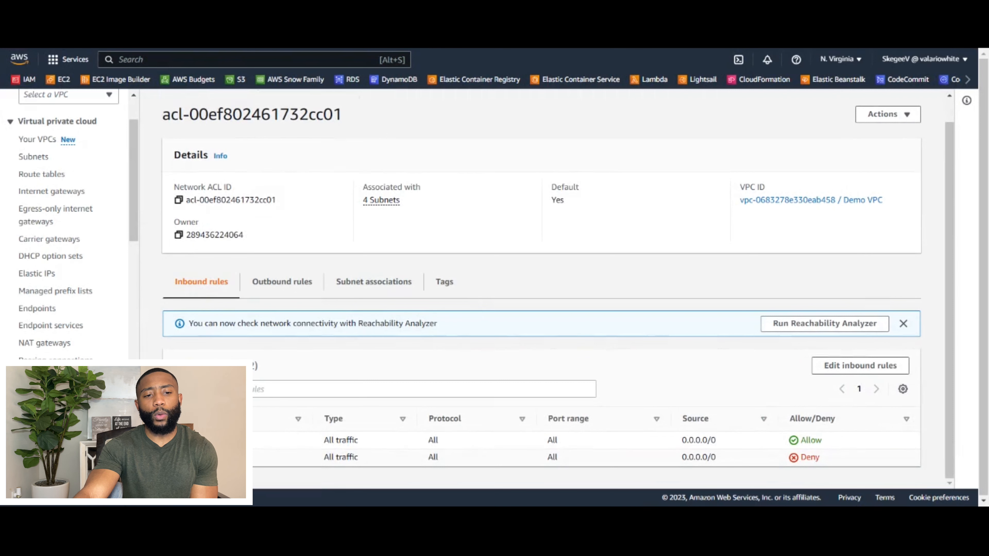
{"action": "left_click", "coordinate": [274, 282]}
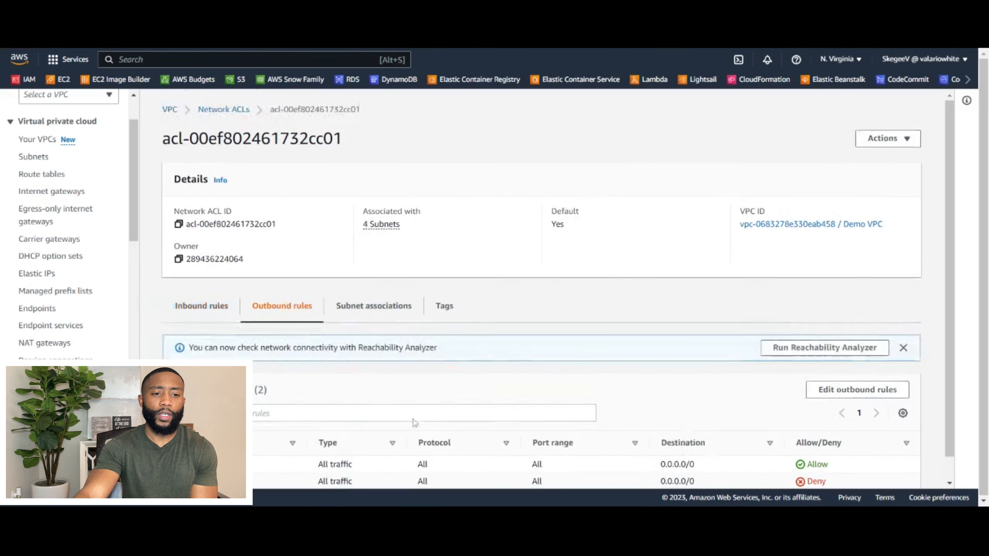
{"action": "scroll", "coordinate": [393, 426], "scroll_direction": "down", "scroll_amount": 1}
{"action": "left_click", "coordinate": [217, 291]}
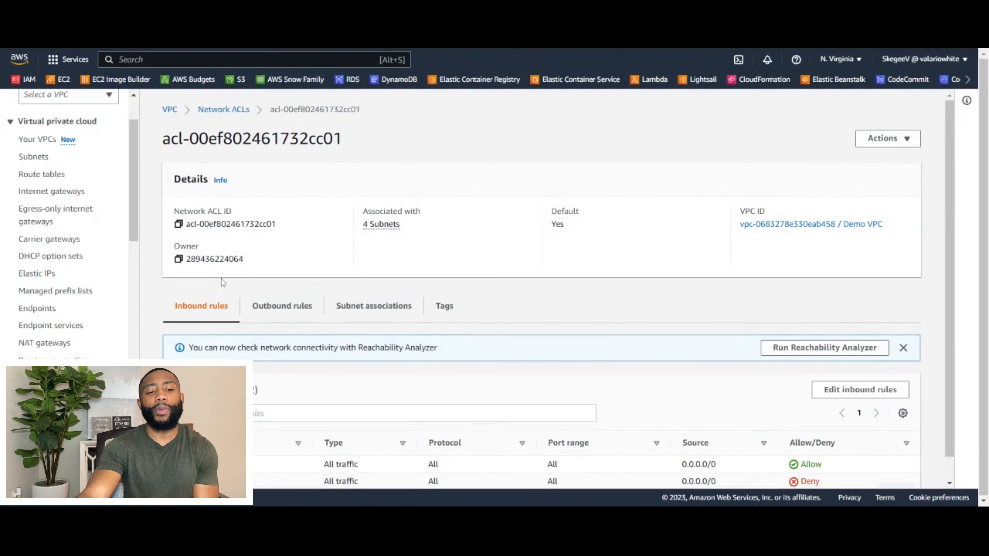
{"action": "scroll", "coordinate": [320, 347], "scroll_direction": "down", "scroll_amount": 1}
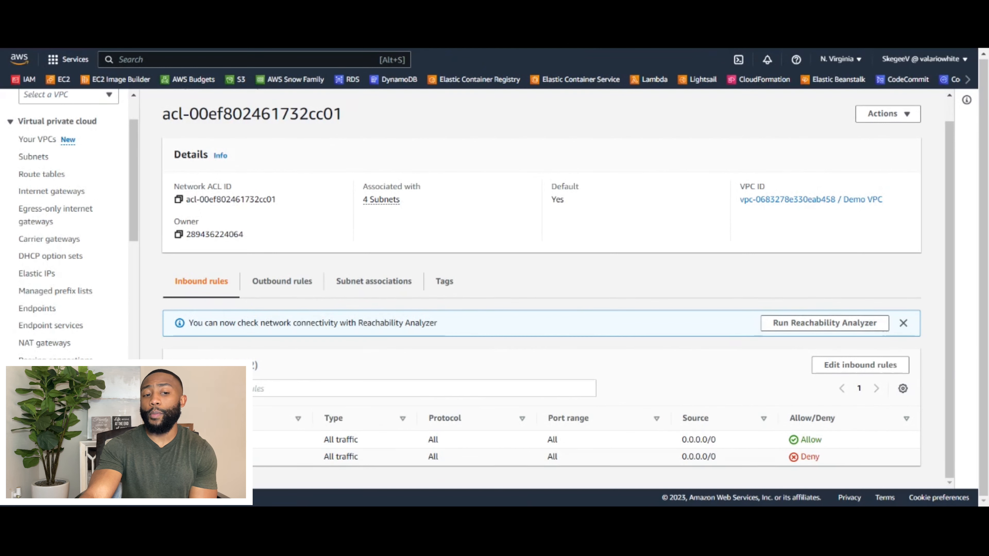
{"action": "left_click", "coordinate": [286, 282]}
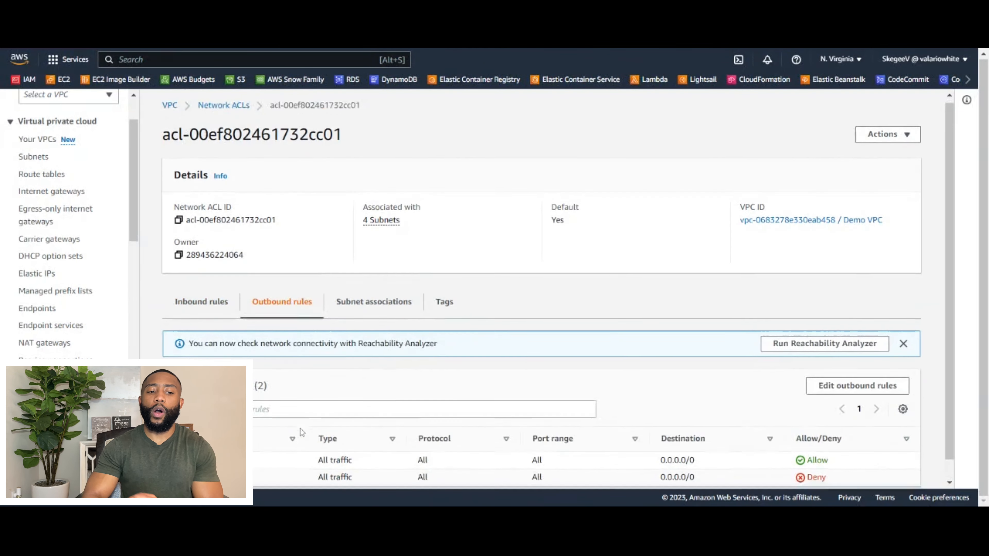
{"action": "scroll", "coordinate": [290, 307], "scroll_direction": "down", "scroll_amount": 1}
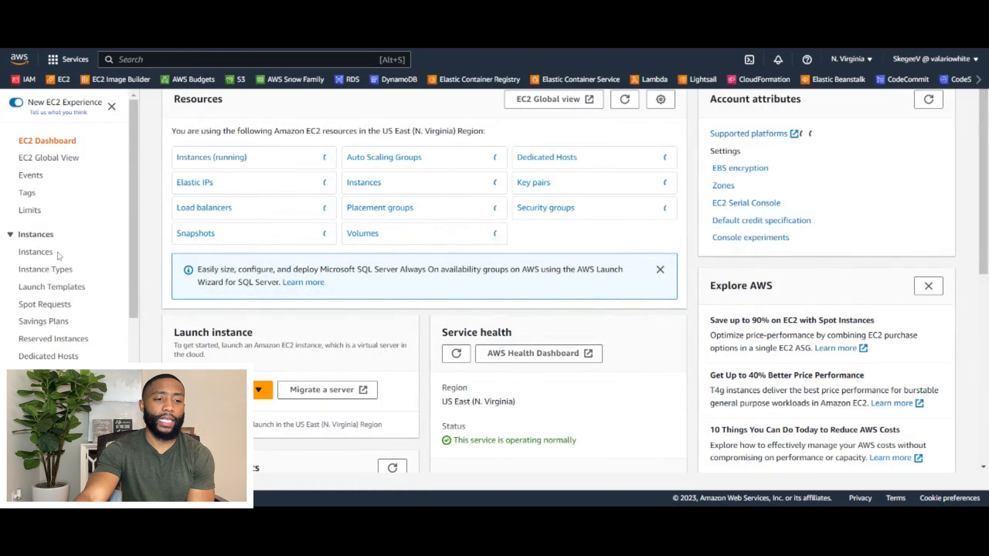
Step: Start launching a new EC2 instance and name it Bastion Host
{"action": "left_click", "coordinate": [36, 252]}
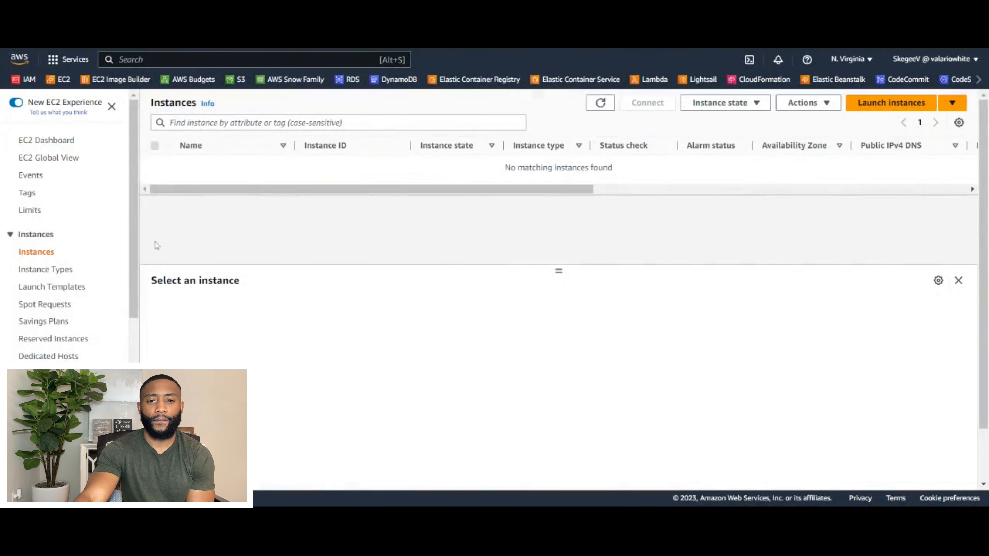
{"action": "left_click", "coordinate": [895, 109]}
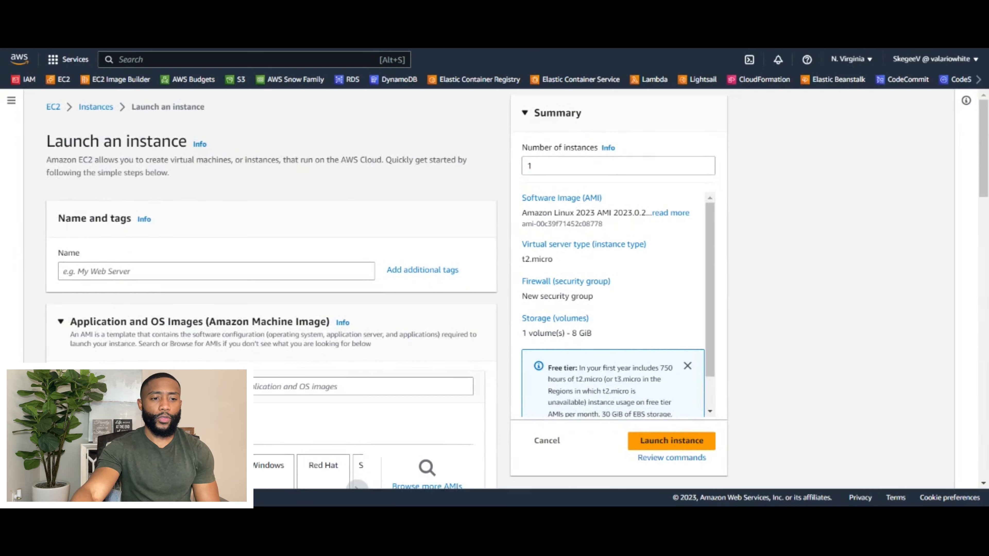
{"action": "left_click", "coordinate": [372, 272]}
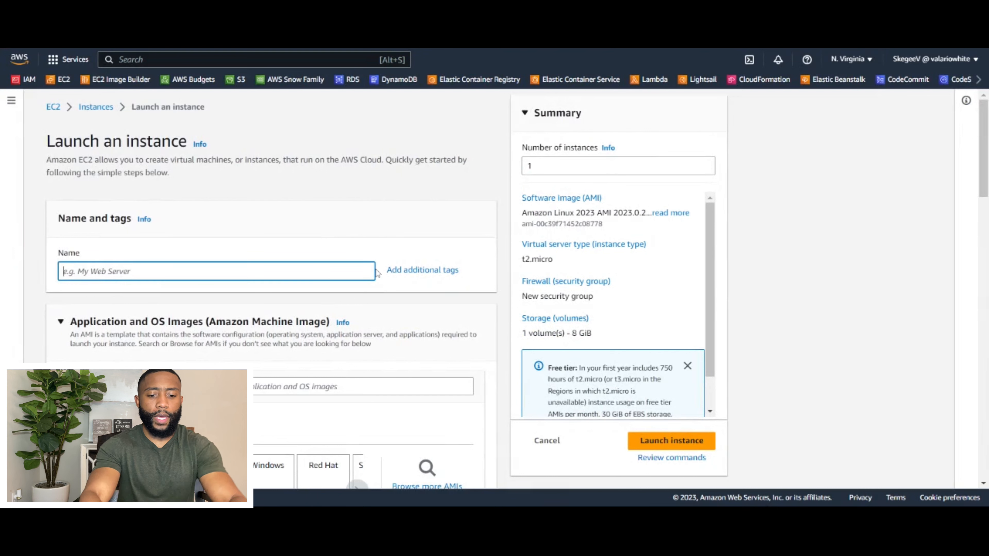
{"action": "type", "text": "Bastion Host"}
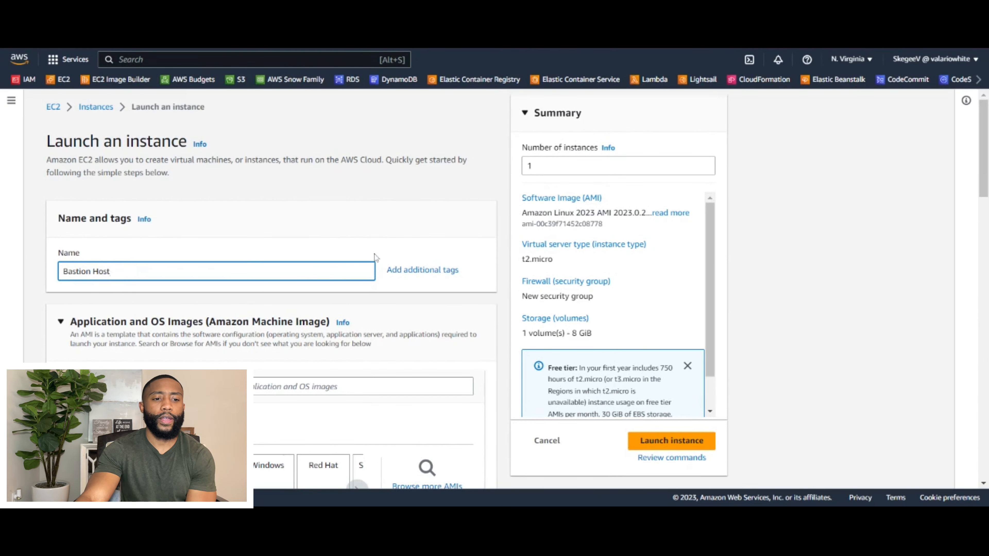
Step: Keep the Amazon Linux 2023 AMI and t2.micro type, and choose to proceed without a key pair
{"action": "scroll", "coordinate": [319, 291], "scroll_direction": "down", "scroll_amount": 6}
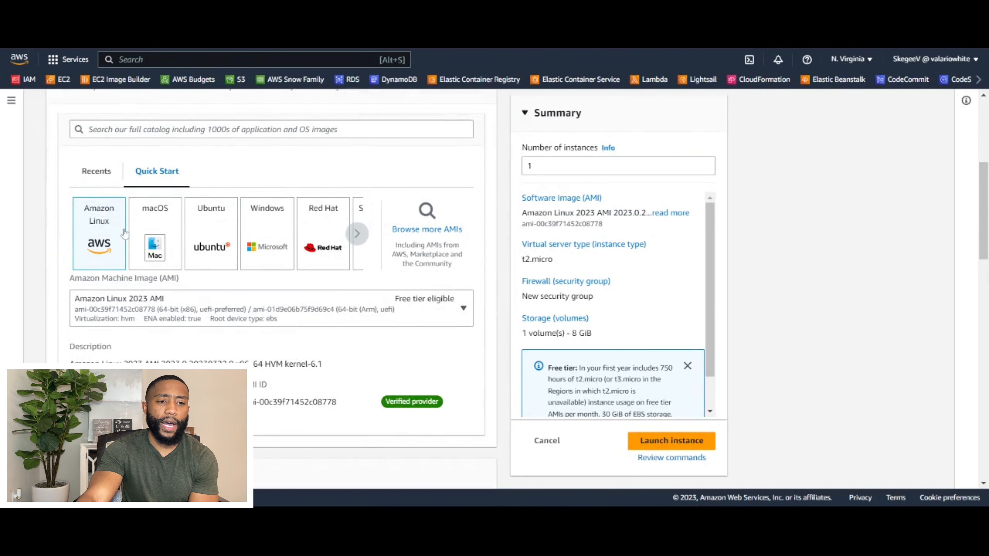
{"action": "scroll", "coordinate": [117, 238], "scroll_direction": "down", "scroll_amount": 2}
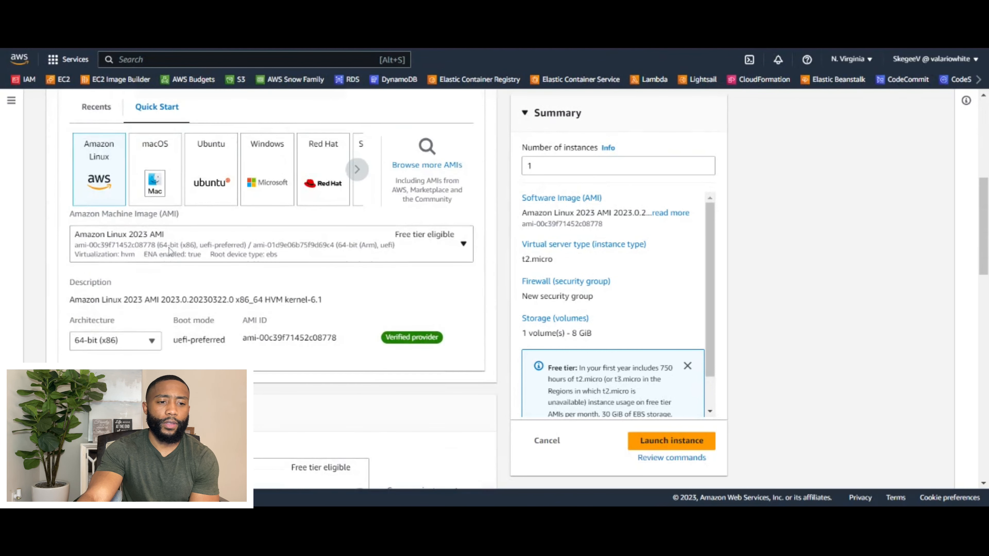
{"action": "scroll", "coordinate": [205, 257], "scroll_direction": "down", "scroll_amount": 2}
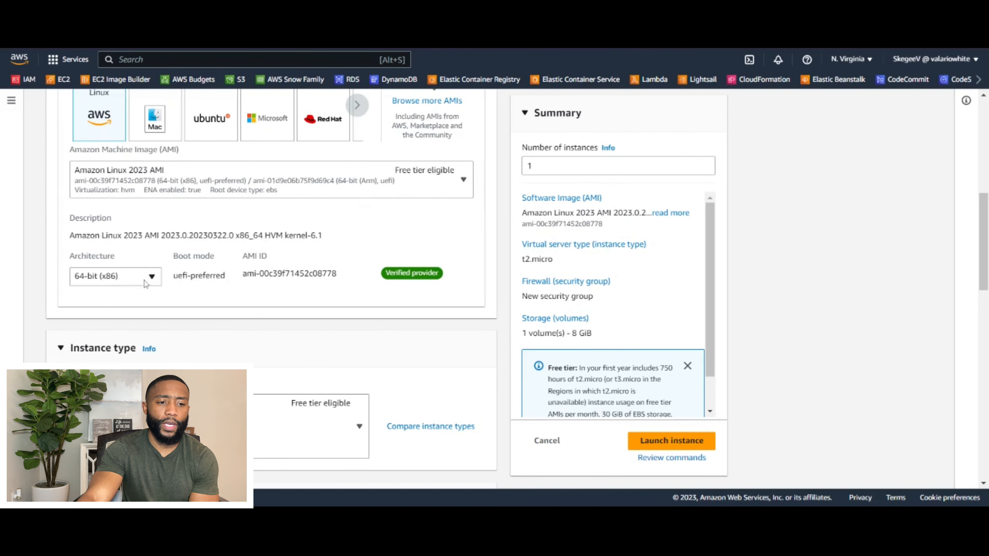
{"action": "scroll", "coordinate": [97, 296], "scroll_direction": "down", "scroll_amount": 5}
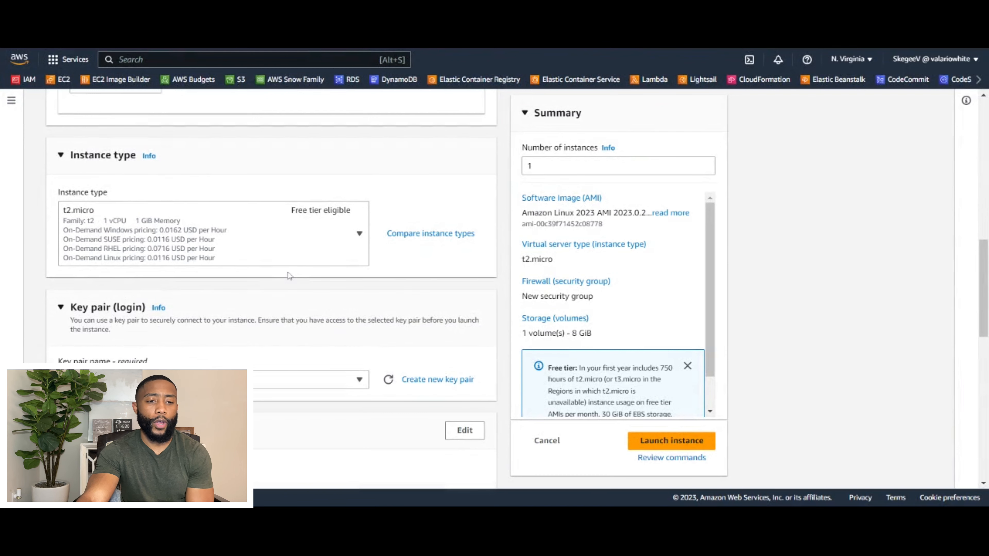
{"action": "scroll", "coordinate": [298, 282], "scroll_direction": "down", "scroll_amount": 3}
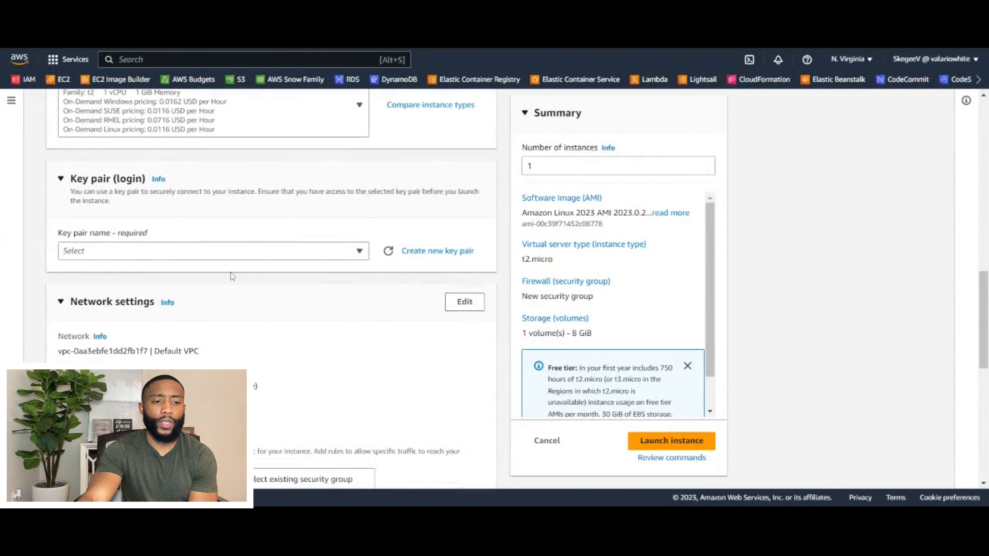
{"action": "left_click", "coordinate": [352, 258]}
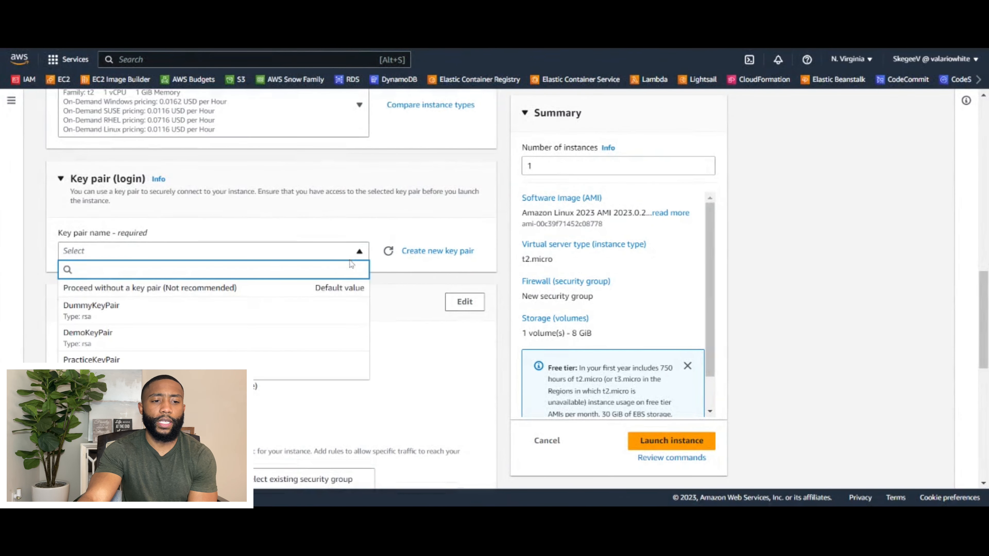
{"action": "left_click", "coordinate": [312, 289]}
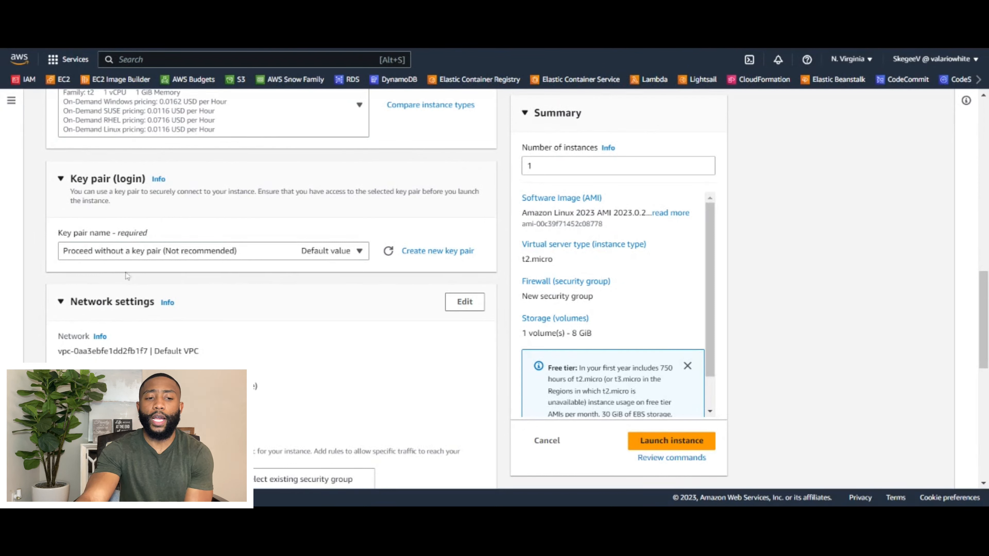
Step: Edit the instance's network settings to use Demo VPC and Public Subnet A
{"action": "scroll", "coordinate": [241, 329], "scroll_direction": "down", "scroll_amount": 3}
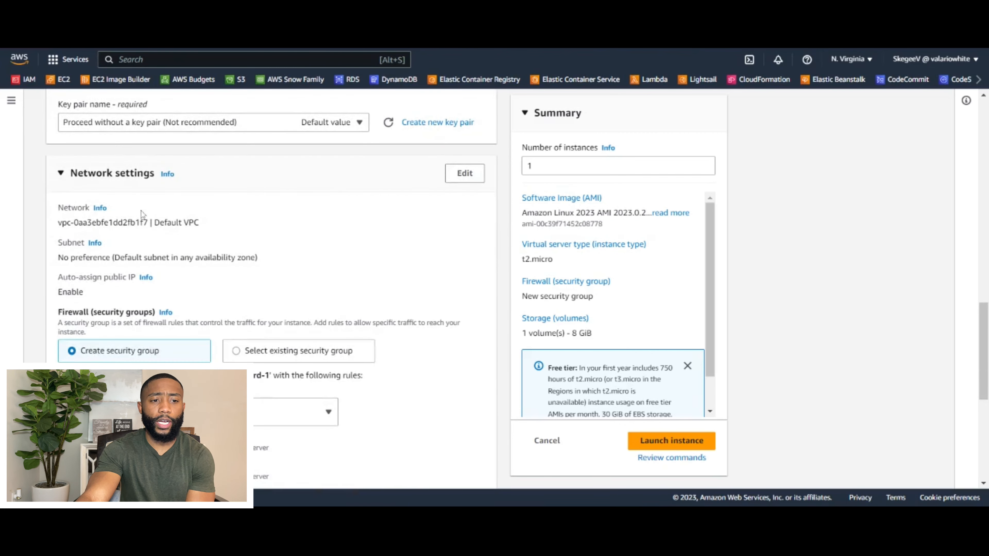
{"action": "left_click", "coordinate": [470, 178]}
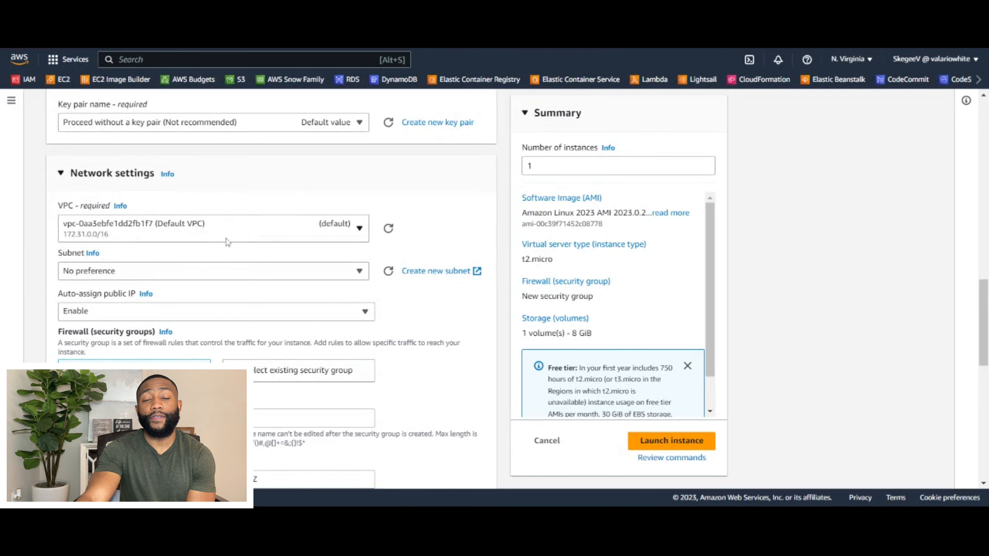
{"action": "left_click", "coordinate": [358, 230]}
{"action": "left_click", "coordinate": [217, 278]}
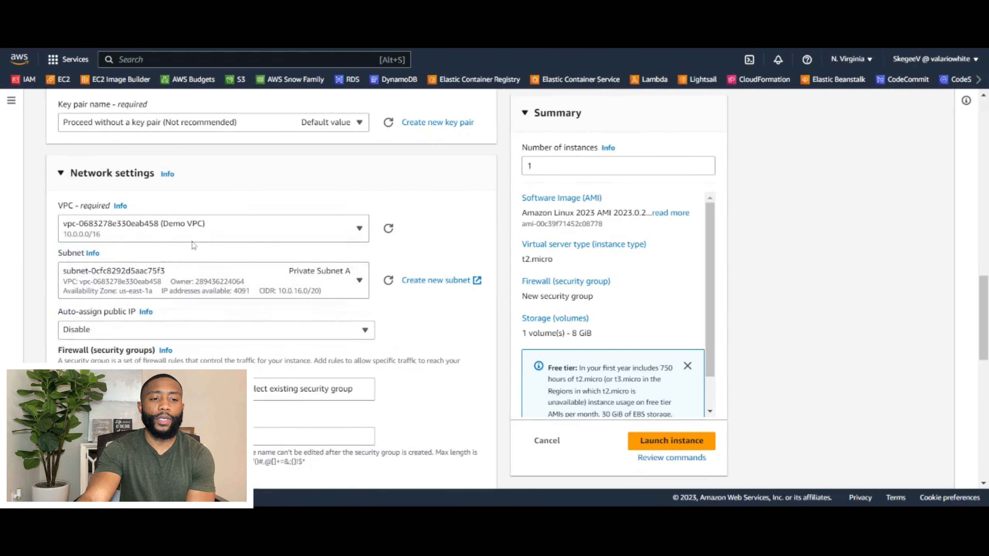
{"action": "scroll", "coordinate": [299, 248], "scroll_direction": "down", "scroll_amount": 1}
{"action": "scroll", "coordinate": [299, 247], "scroll_direction": "down", "scroll_amount": 1}
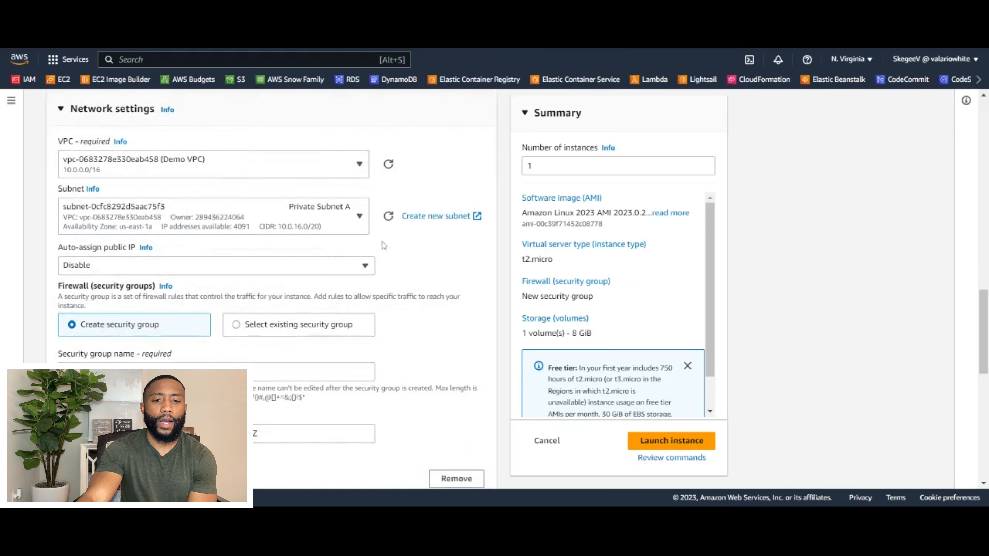
{"action": "left_click", "coordinate": [344, 218]}
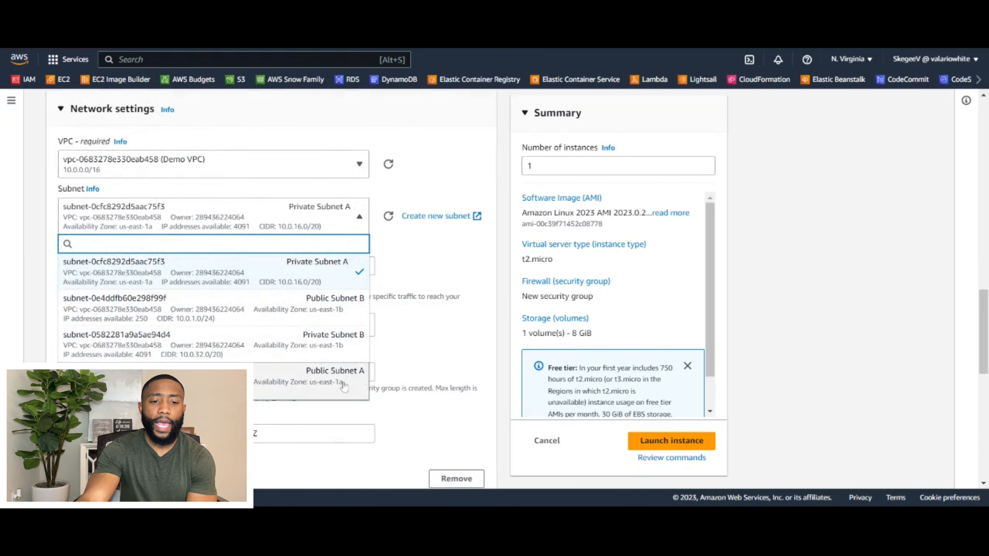
{"action": "left_click", "coordinate": [333, 380]}
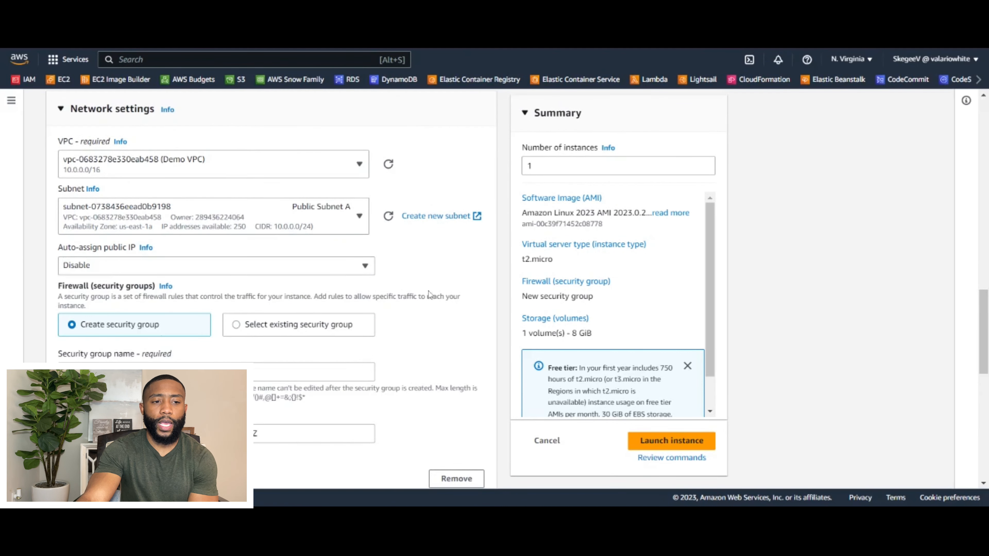
Step: Enable auto-assignment of a public IP for the Bastion Host instance
{"action": "scroll", "coordinate": [431, 295], "scroll_direction": "down", "scroll_amount": 2}
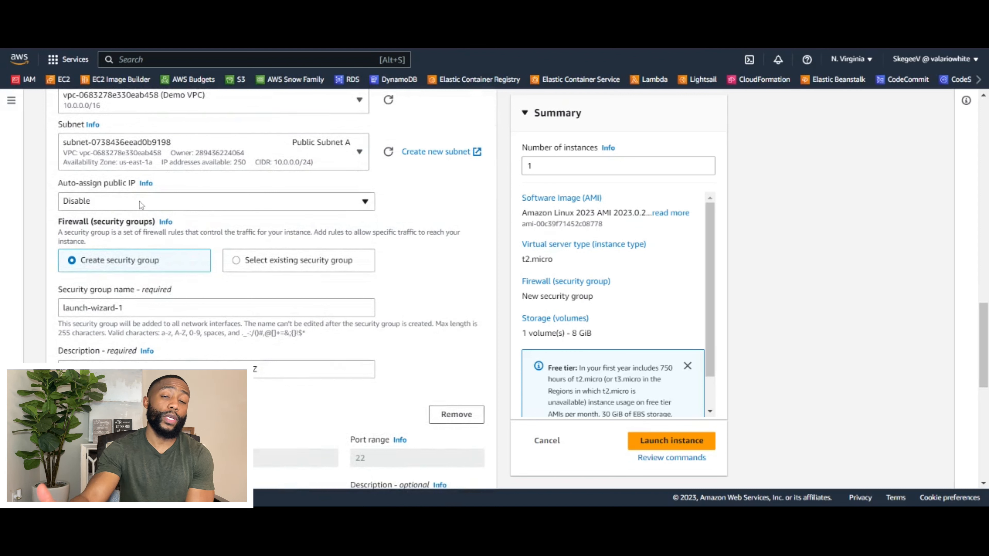
{"action": "left_click", "coordinate": [167, 206]}
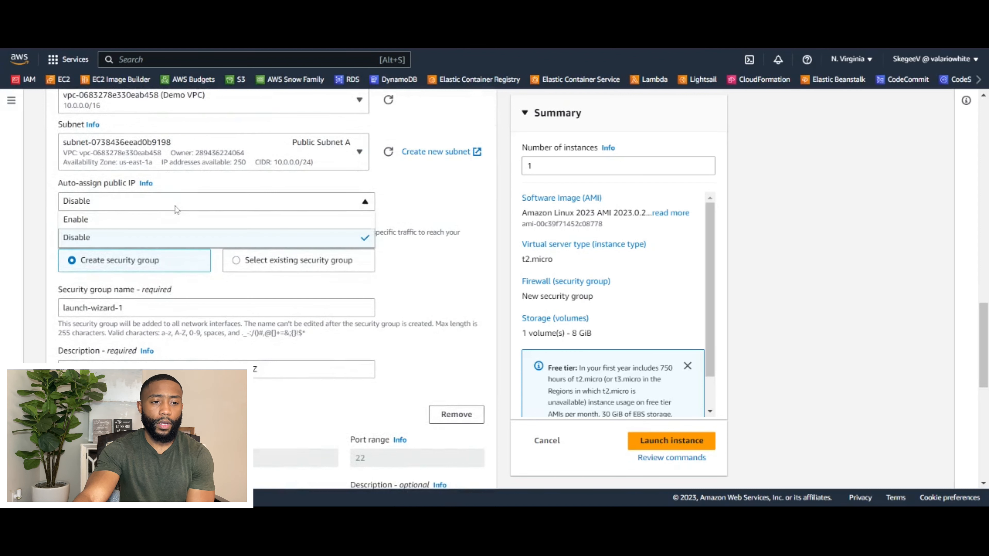
{"action": "left_click", "coordinate": [168, 218]}
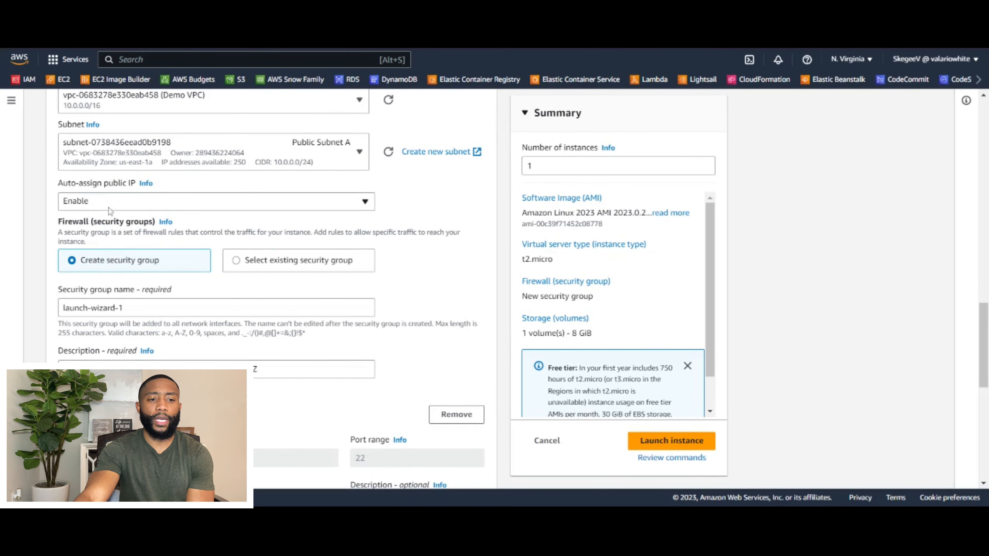
Step: Name the instance's new security group BastionHostSG
{"action": "scroll", "coordinate": [139, 149], "scroll_direction": "down", "scroll_amount": 3}
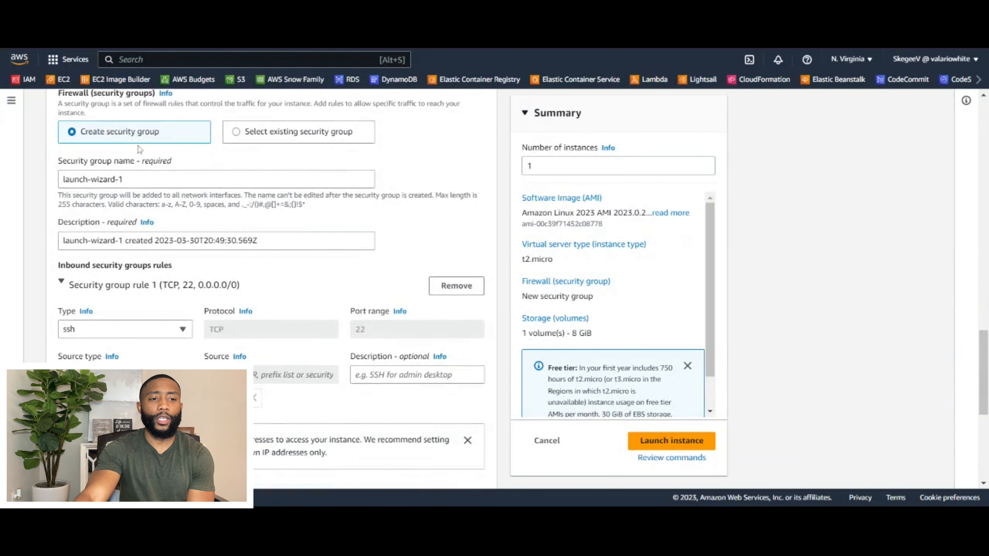
{"action": "scroll", "coordinate": [139, 149], "scroll_direction": "up", "scroll_amount": 2}
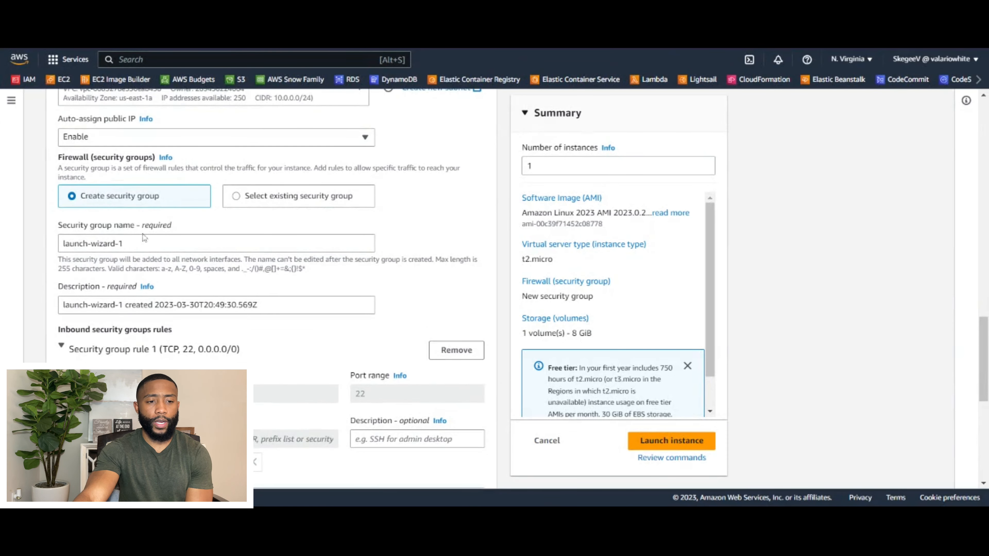
{"action": "left_click_drag", "start_coordinate": [130, 244], "coordinate": [2, 250]}
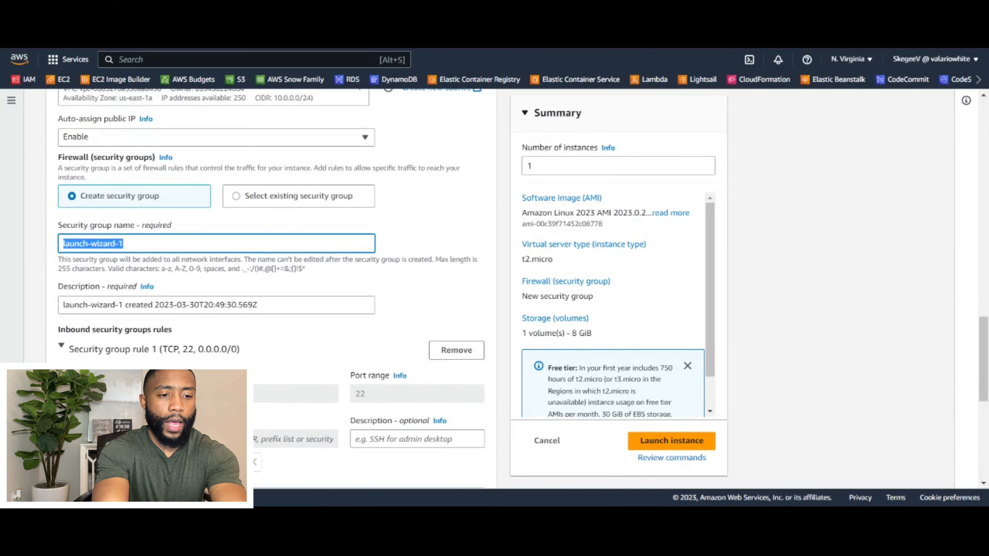
{"action": "type", "text": "Bastion "}
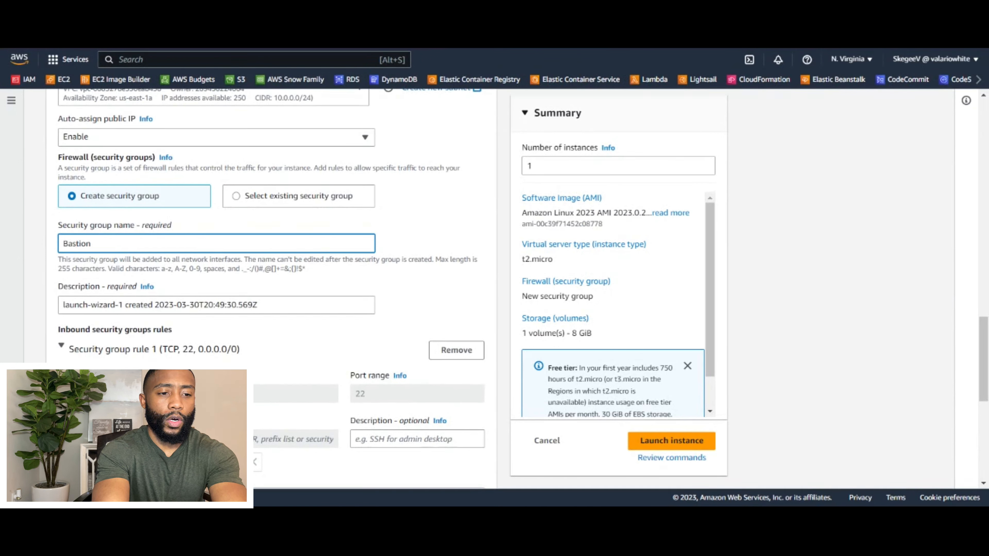
{"action": "type", "text": "HOST"}
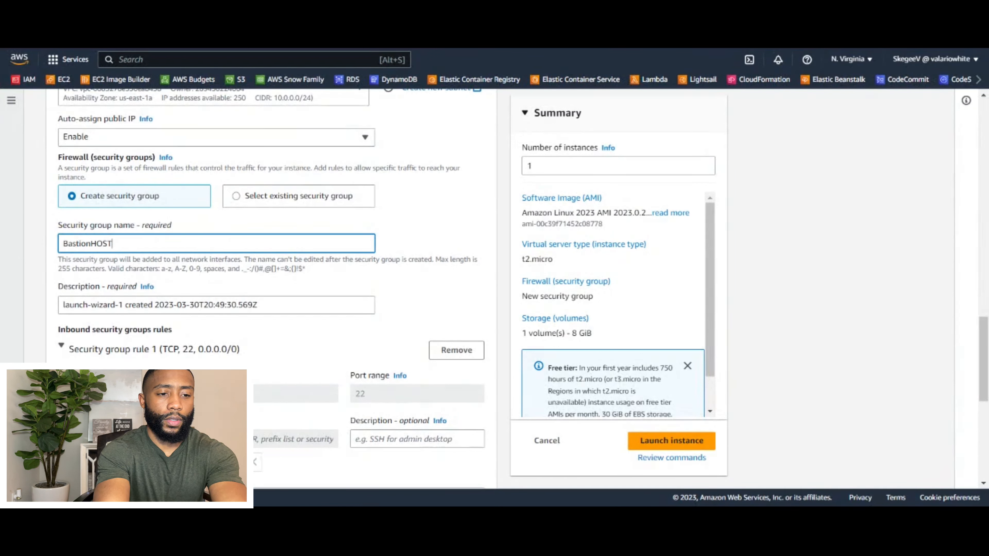
{"action": "key", "text": "BackSpace"}
{"action": "key", "text": "BackSpace"}
{"action": "key", "text": "BackSpace"}
{"action": "type", "text": "ost SG"}
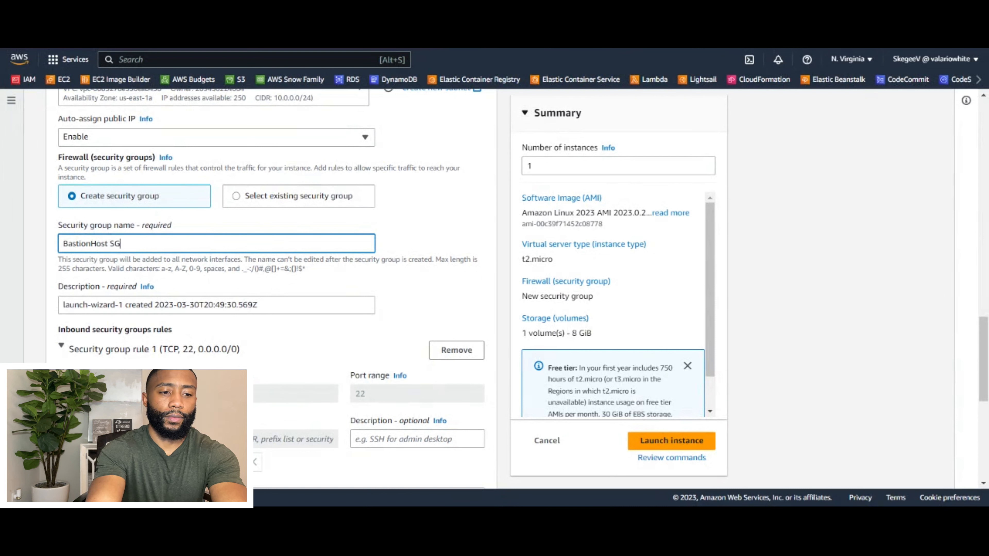
{"action": "key", "text": "BackSpace"}
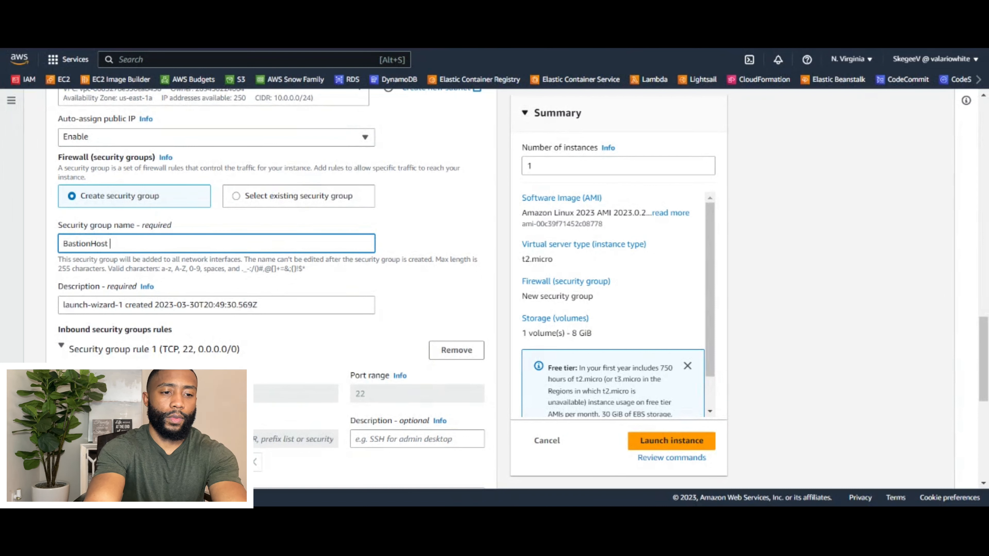
{"action": "type", "text": "G"}
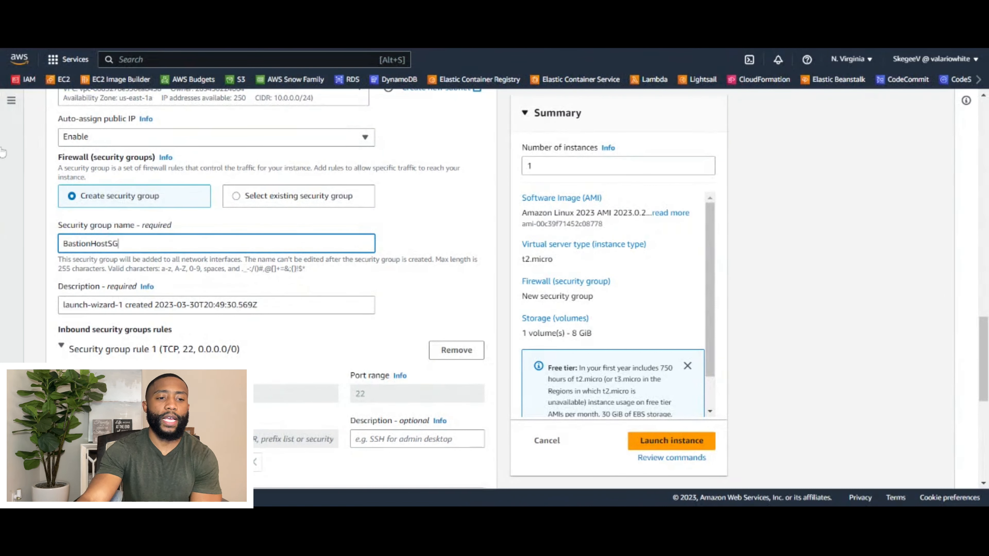
Step: Keep the inbound SSH rule with source type Anywhere and launch the Bastion Host instance
{"action": "scroll", "coordinate": [217, 283], "scroll_direction": "down", "scroll_amount": 2}
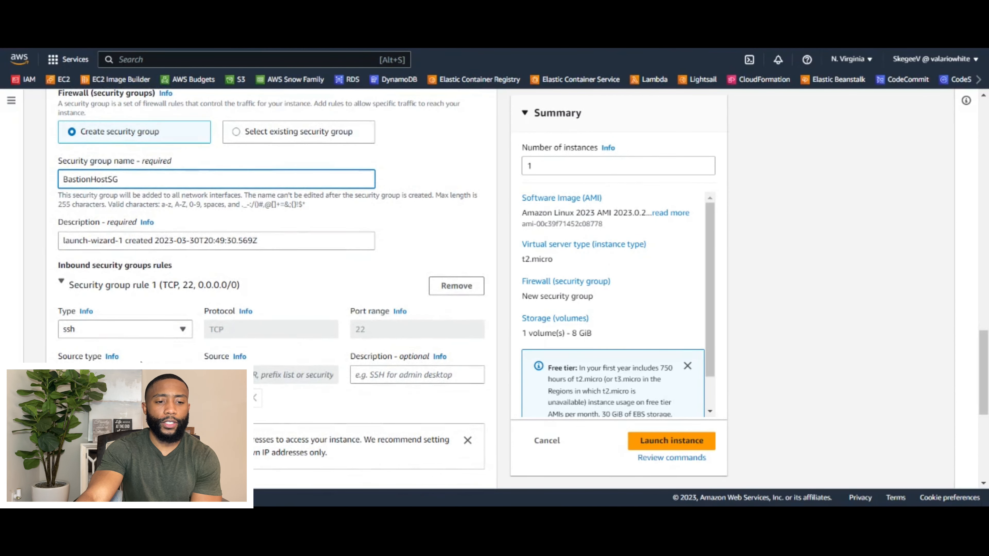
{"action": "left_click", "coordinate": [125, 375]}
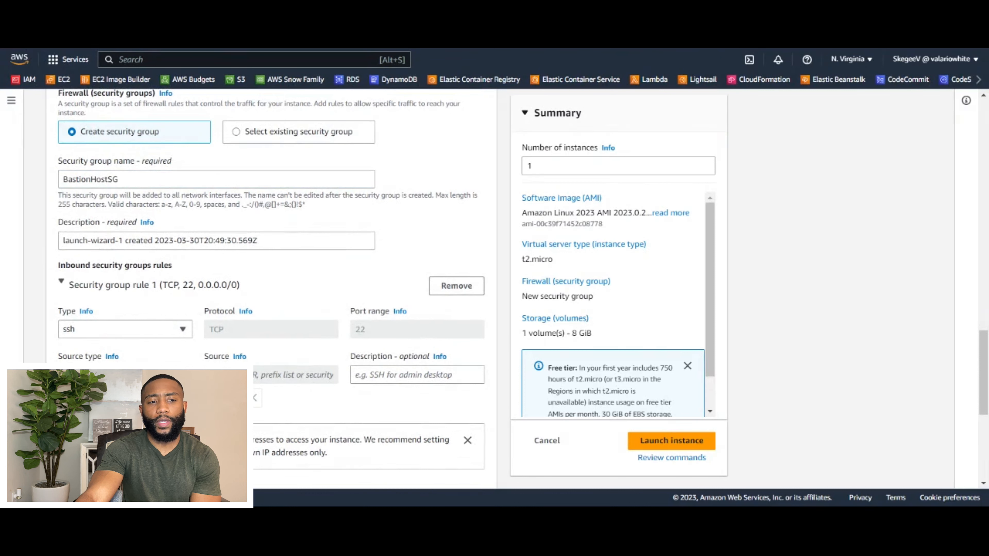
{"action": "scroll", "coordinate": [340, 360], "scroll_direction": "down", "scroll_amount": 3}
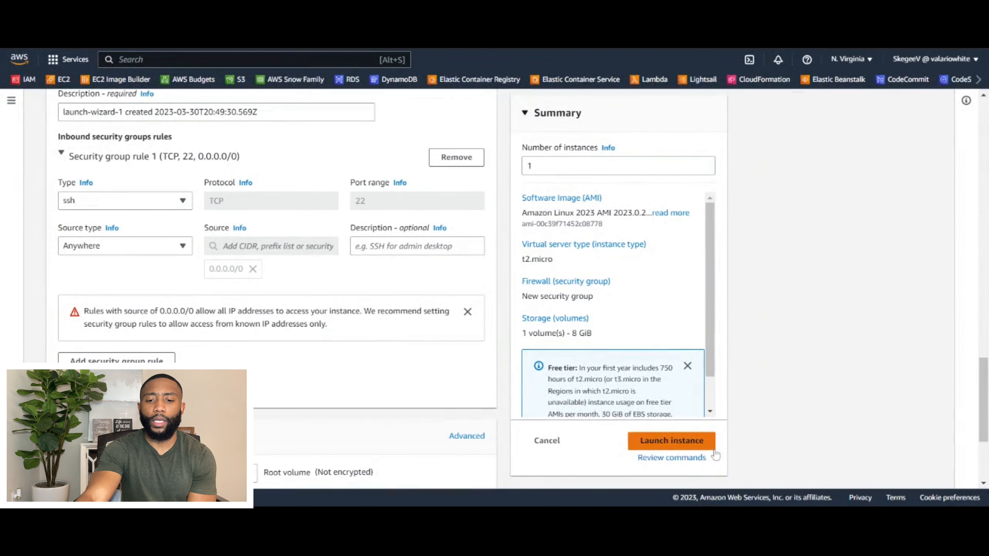
{"action": "left_click", "coordinate": [707, 444]}
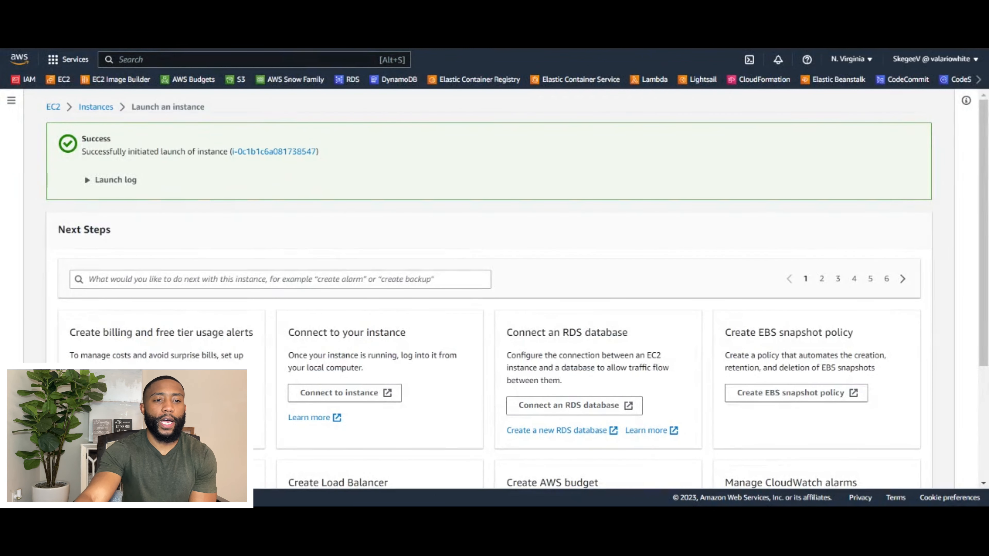
Step: Start launching another EC2 instance from the instances list and name it Private Instance A
{"action": "left_click", "coordinate": [99, 110]}
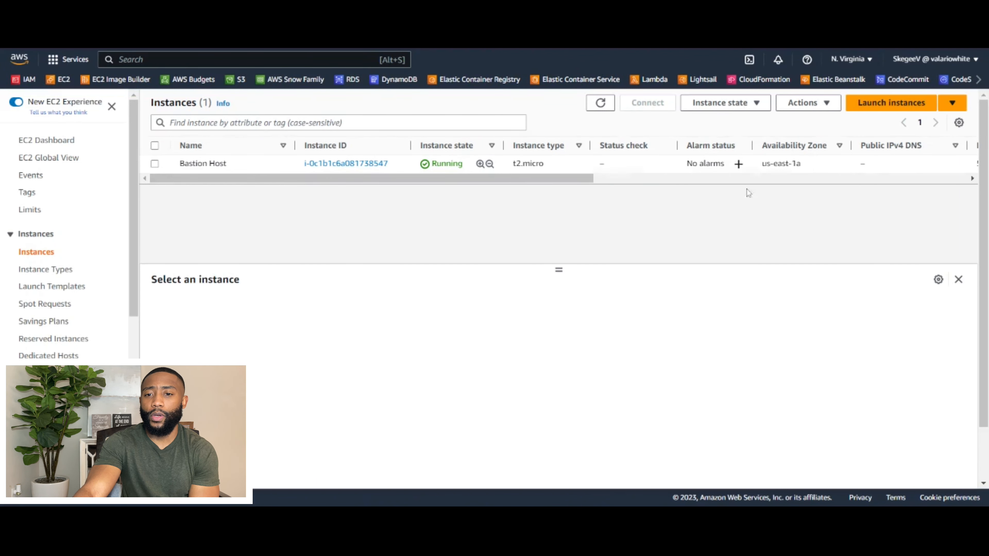
{"action": "left_click", "coordinate": [897, 103]}
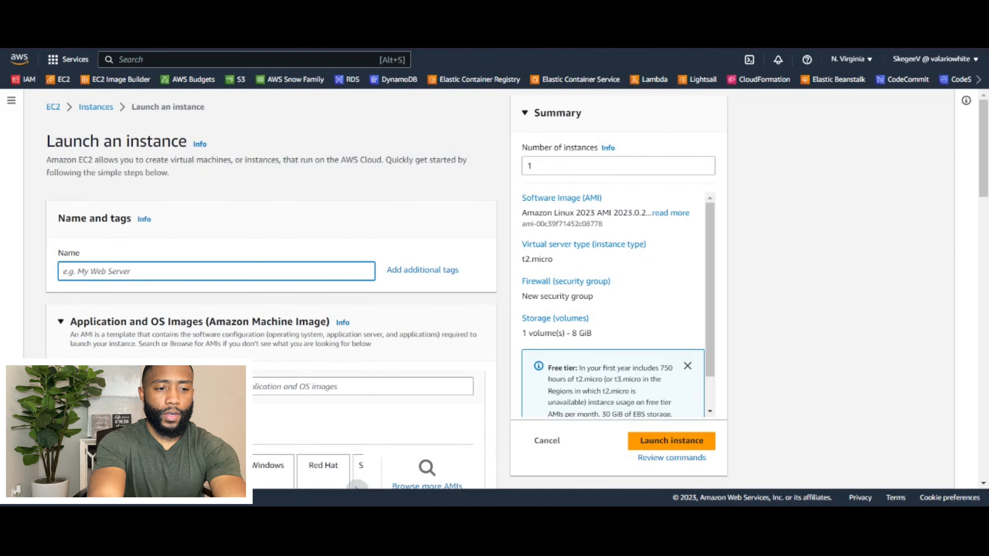
{"action": "type", "text": "Private"}
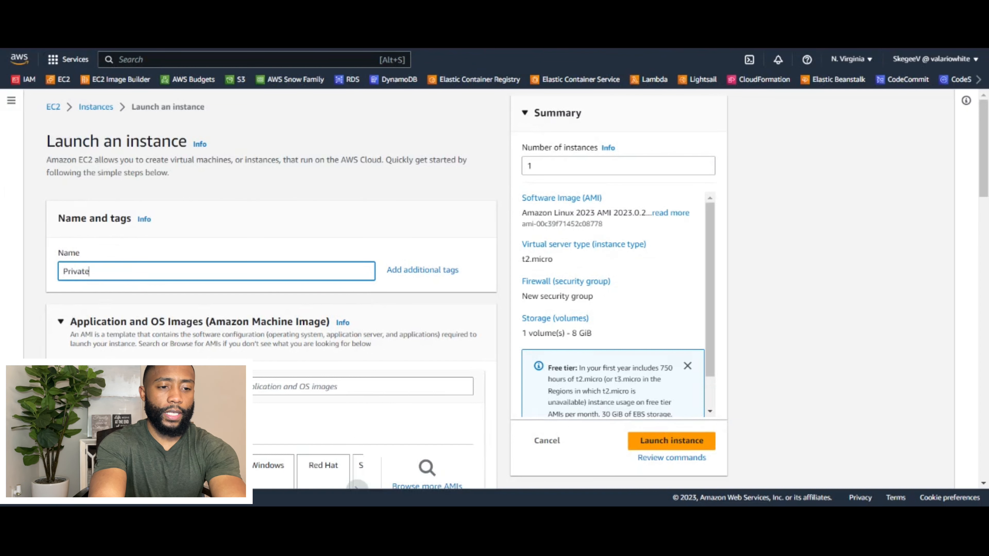
{"action": "type", "text": " Instance A"}
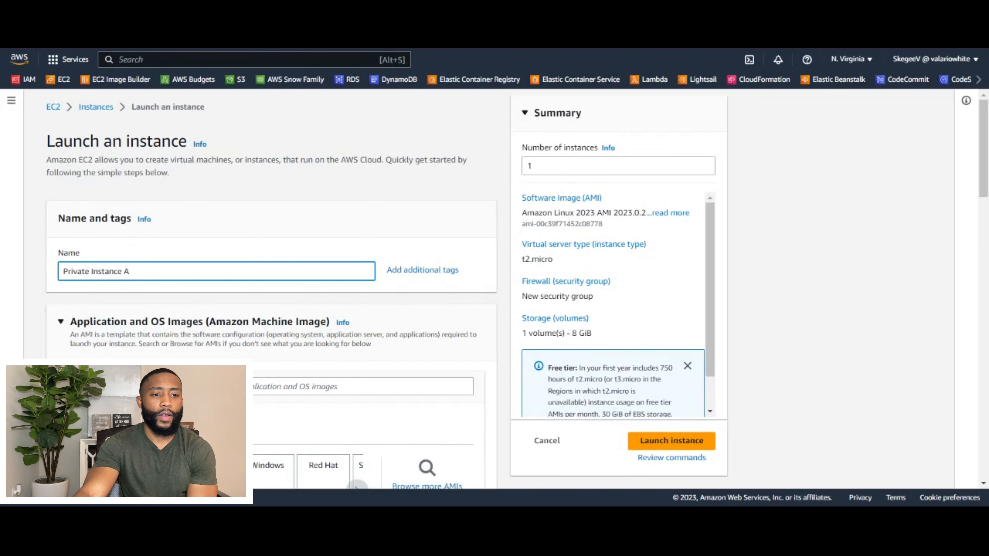
Step: Create an RSA key pair named VPCKeyPair in .pem format for the t2.micro instance's login
{"action": "scroll", "coordinate": [283, 287], "scroll_direction": "down", "scroll_amount": 6}
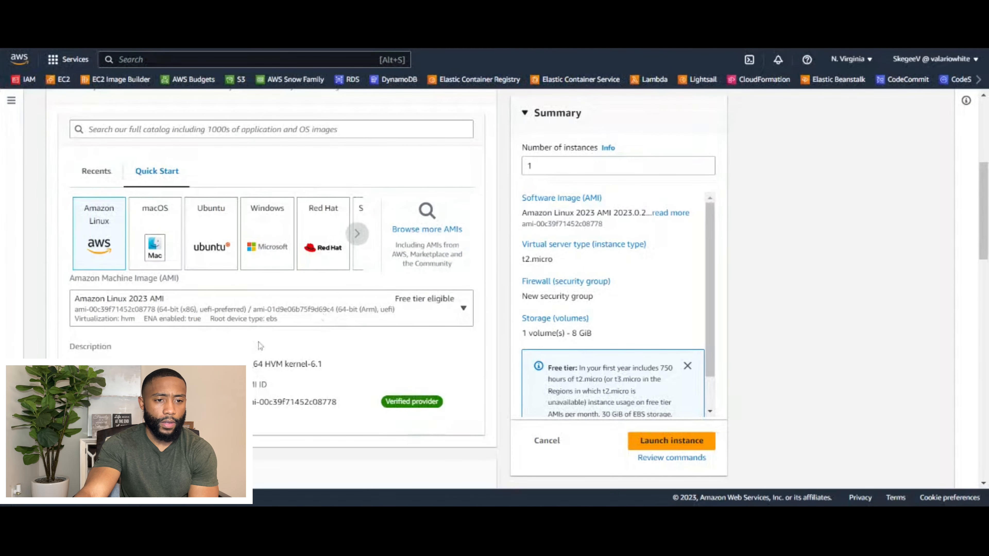
{"action": "scroll", "coordinate": [260, 346], "scroll_direction": "down", "scroll_amount": 2}
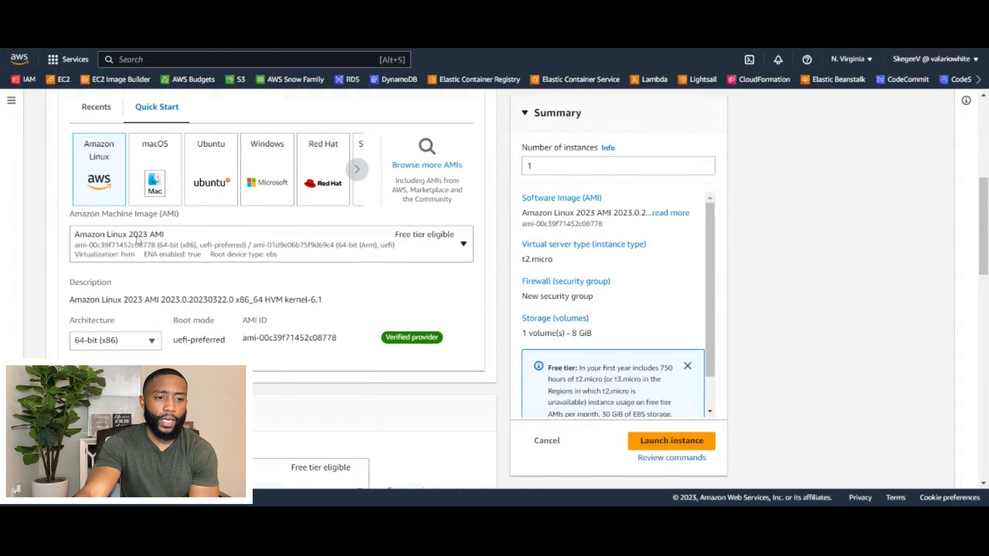
{"action": "scroll", "coordinate": [157, 288], "scroll_direction": "down", "scroll_amount": 2}
{"action": "scroll", "coordinate": [163, 296], "scroll_direction": "down", "scroll_amount": 3}
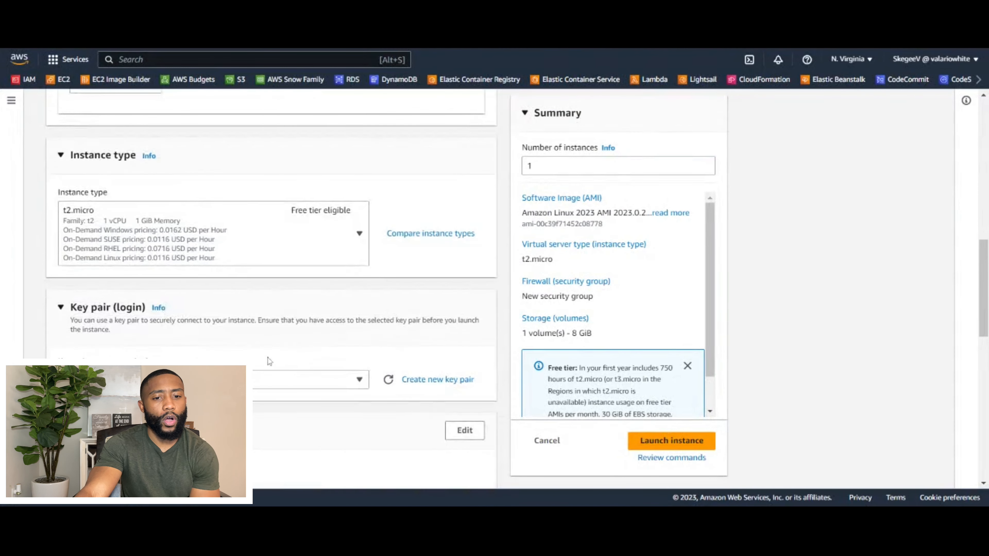
{"action": "scroll", "coordinate": [268, 362], "scroll_direction": "down", "scroll_amount": 1}
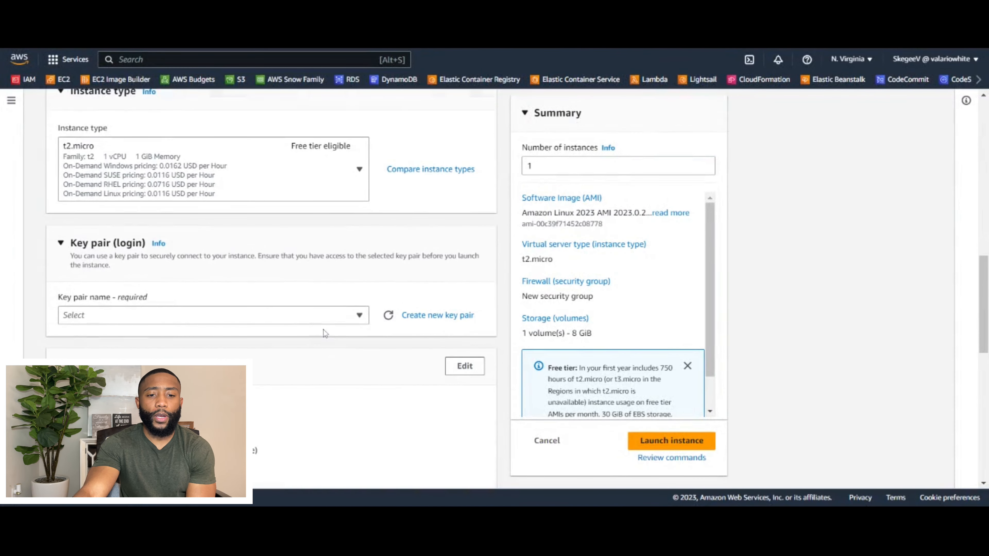
{"action": "left_click", "coordinate": [437, 316]}
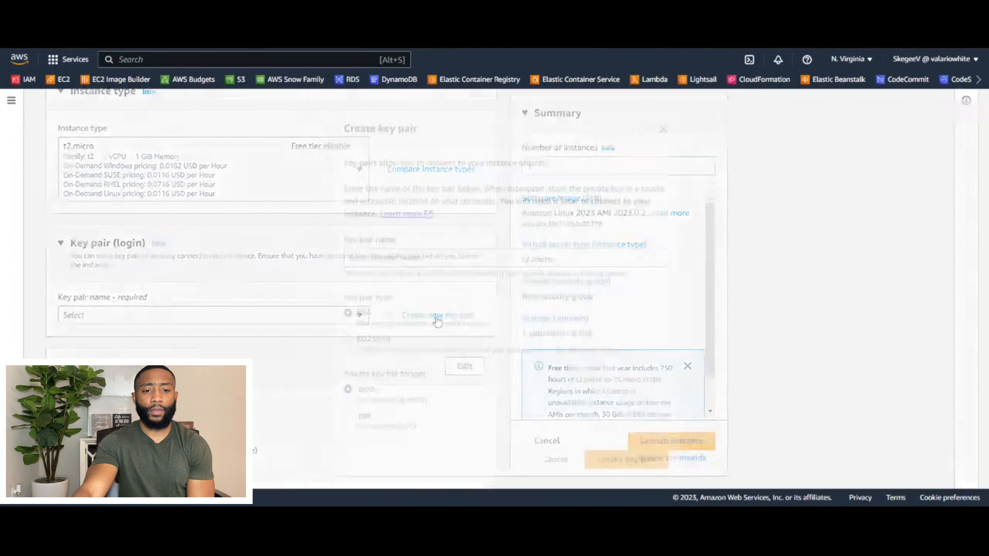
{"action": "left_click", "coordinate": [389, 254]}
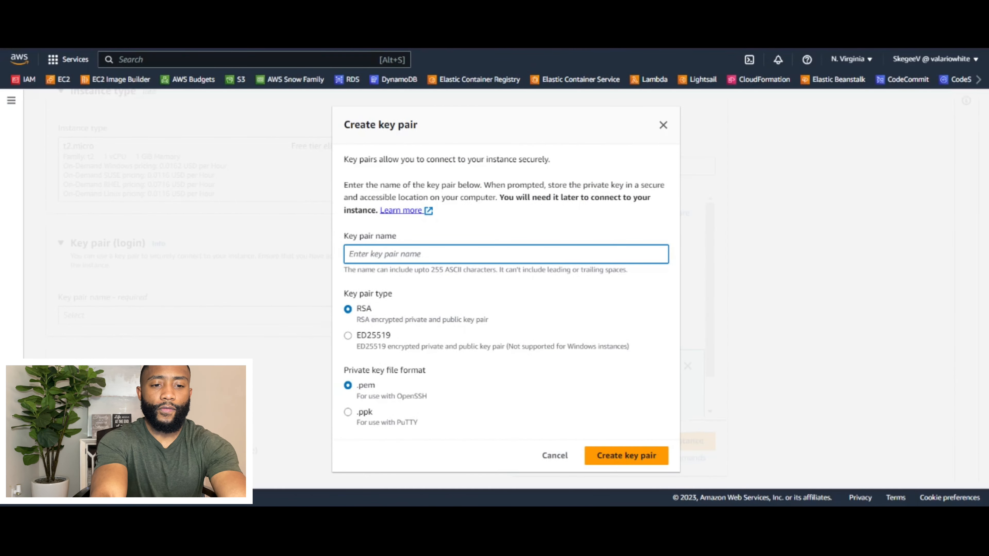
{"action": "type", "text": "VPCKeyPair"}
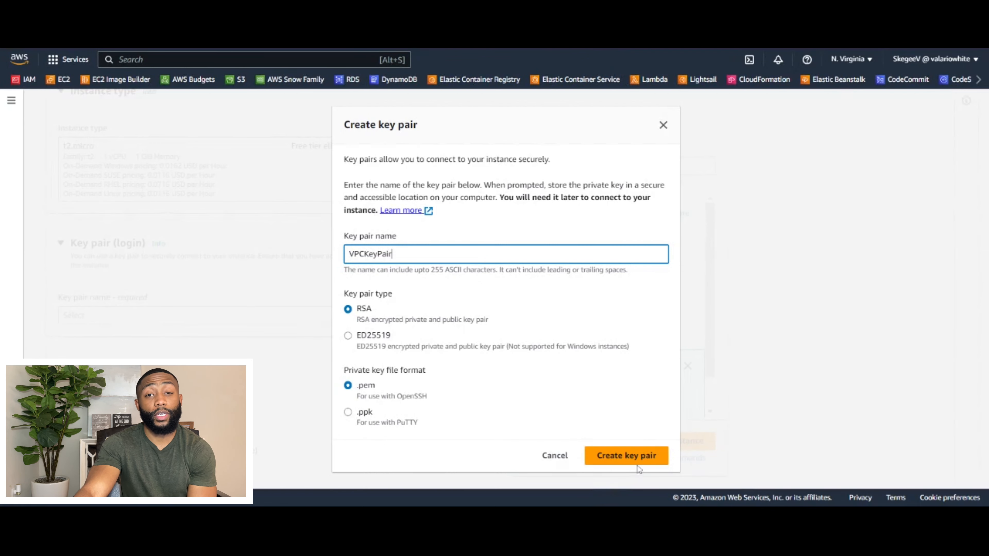
{"action": "left_click", "coordinate": [641, 456]}
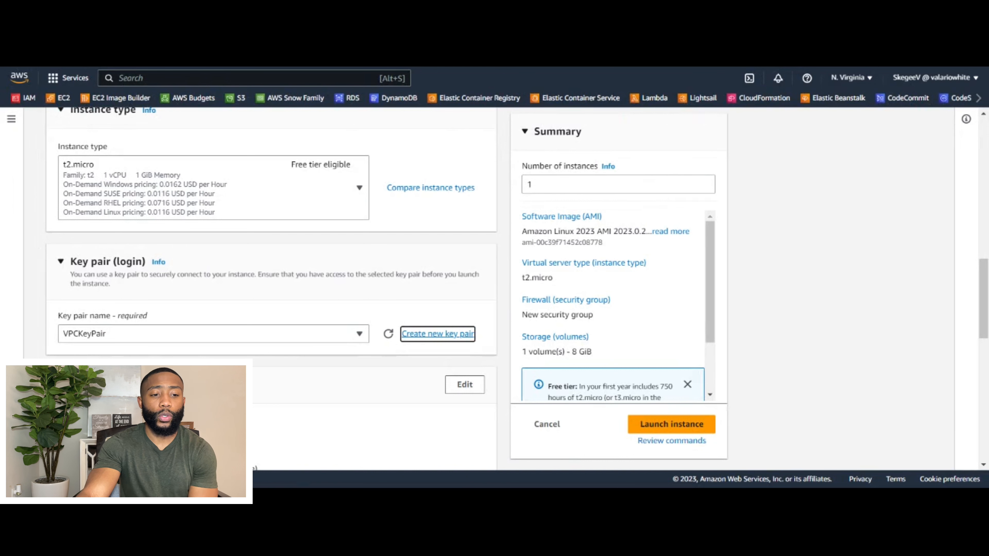
Step: Edit the instance's network settings to use Demo VPC and keep Private Subnet A as the subnet
{"action": "scroll", "coordinate": [267, 380], "scroll_direction": "down", "scroll_amount": 3}
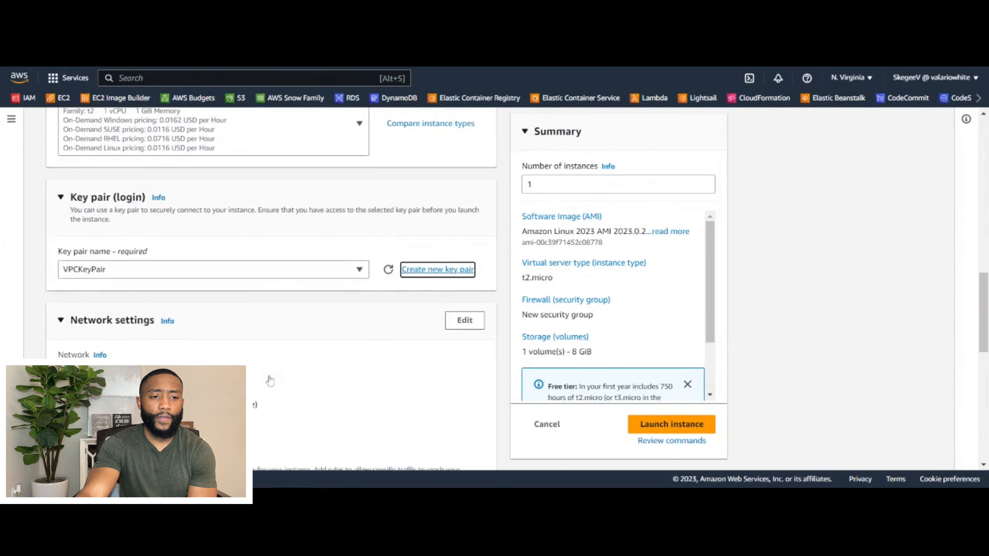
{"action": "scroll", "coordinate": [367, 340], "scroll_direction": "down", "scroll_amount": 2}
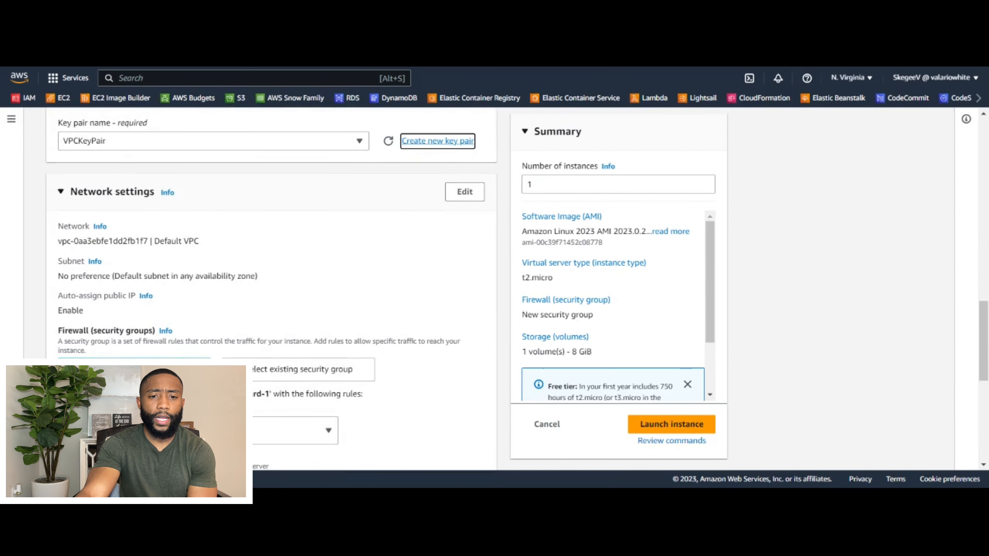
{"action": "left_click", "coordinate": [463, 195]}
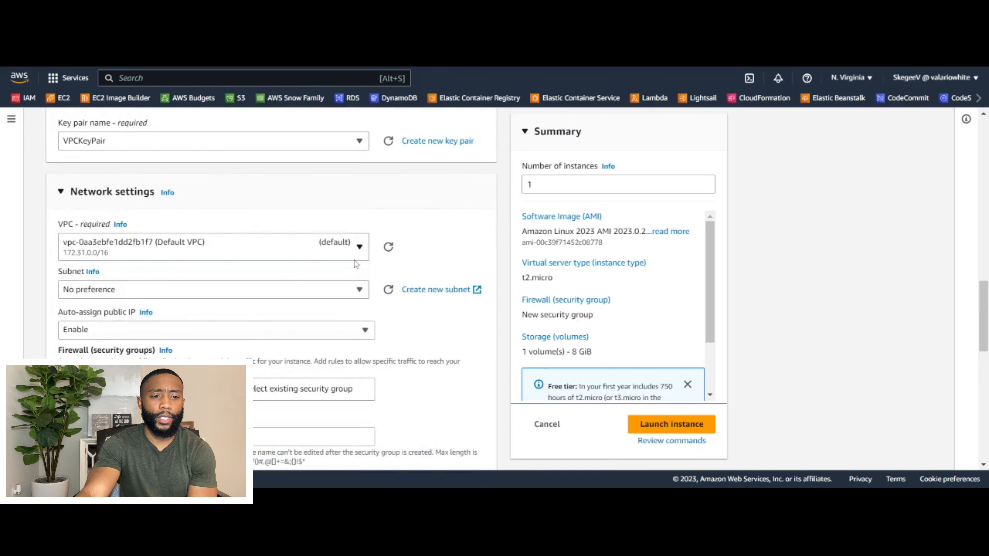
{"action": "left_click", "coordinate": [357, 253]}
{"action": "left_click", "coordinate": [240, 299]}
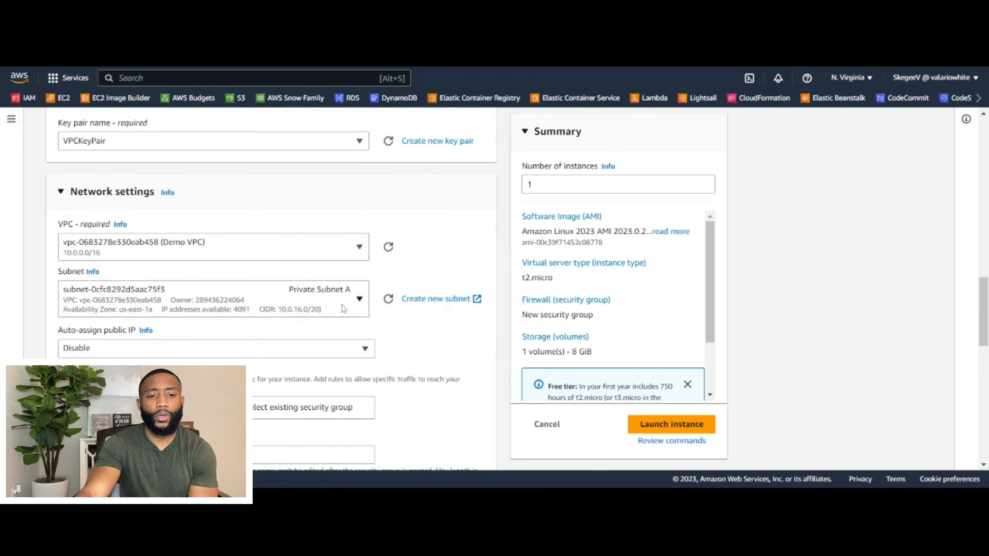
{"action": "left_click", "coordinate": [353, 305]}
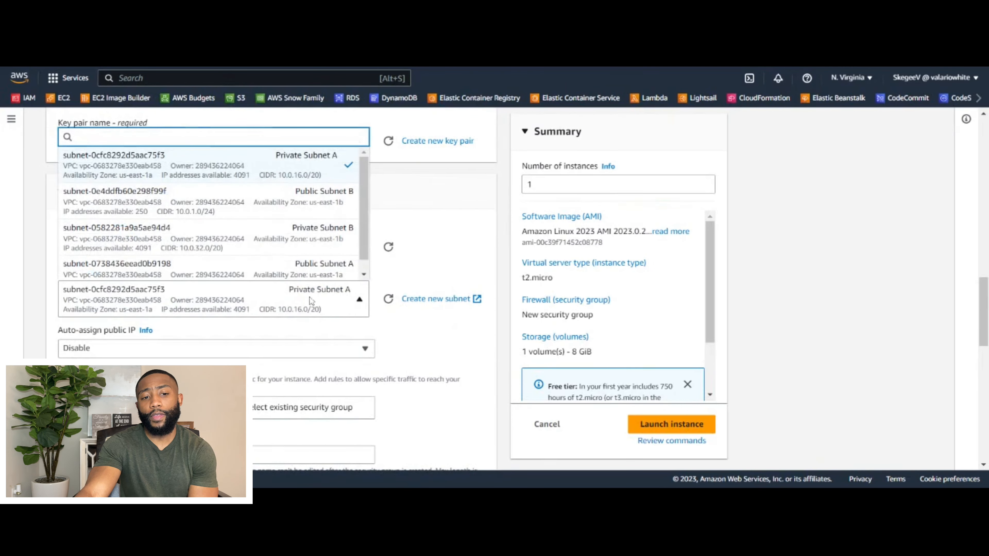
{"action": "left_click", "coordinate": [353, 304]}
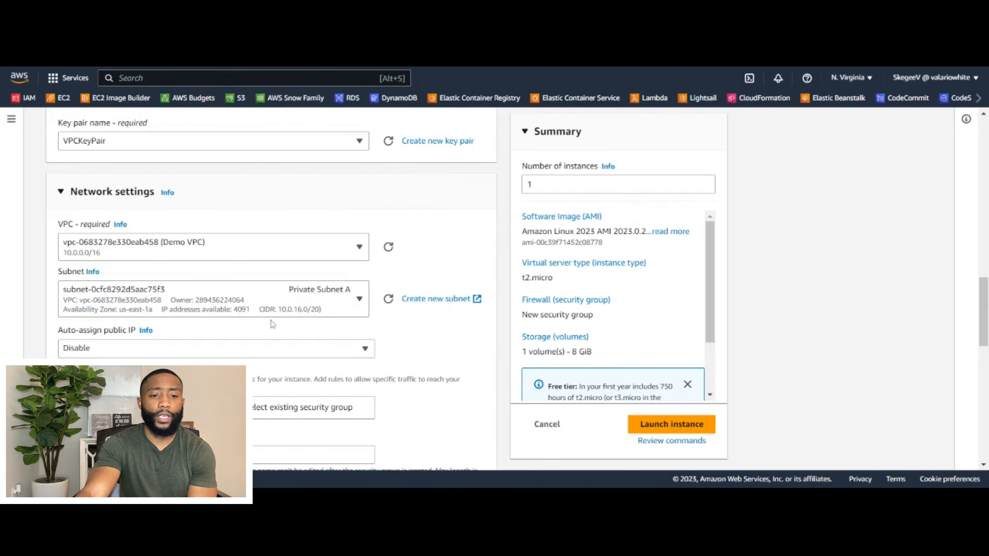
Step: Leave auto-assignment of a public IP disabled and name the new security group PrivateInstanceSG
{"action": "scroll", "coordinate": [334, 316], "scroll_direction": "down", "scroll_amount": 2}
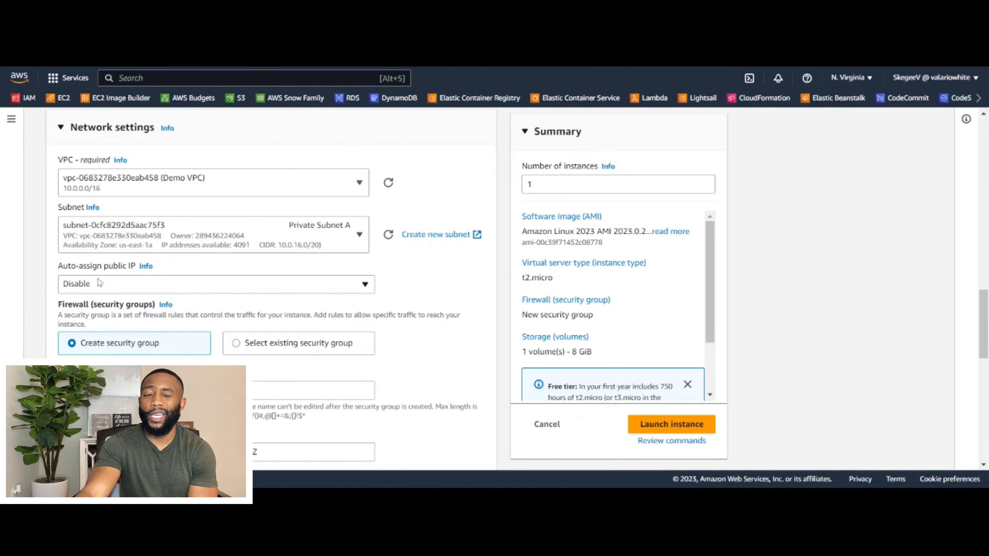
{"action": "scroll", "coordinate": [194, 288], "scroll_direction": "down", "scroll_amount": 2}
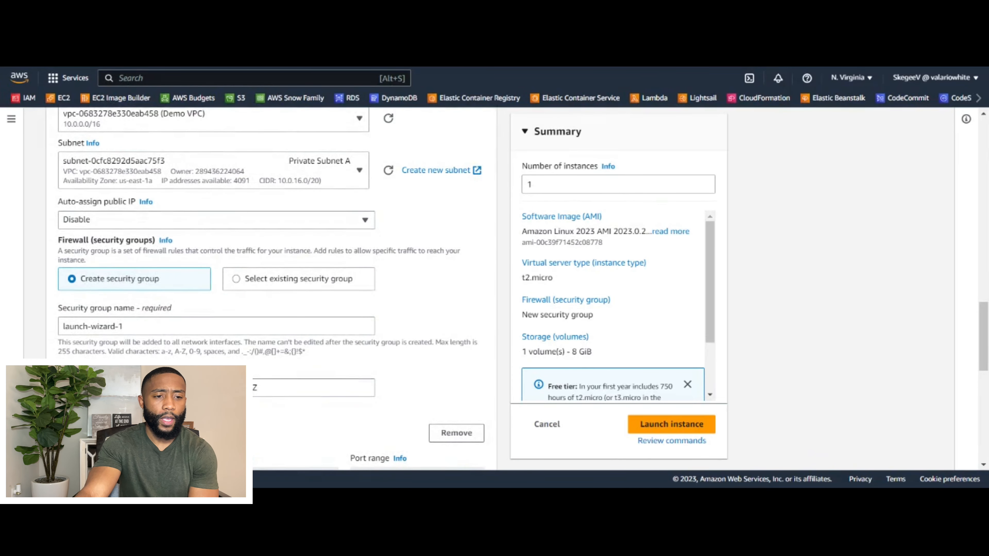
{"action": "scroll", "coordinate": [217, 303], "scroll_direction": "down", "scroll_amount": 2}
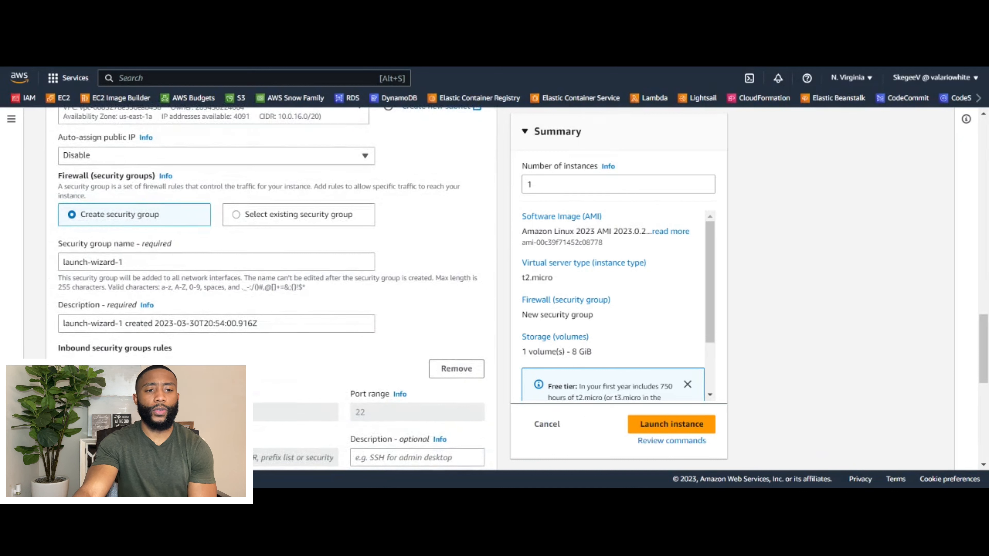
{"action": "left_click_drag", "start_coordinate": [124, 263], "coordinate": [38, 263]}
{"action": "left_click", "coordinate": [124, 262]}
{"action": "type", "text": "P"}
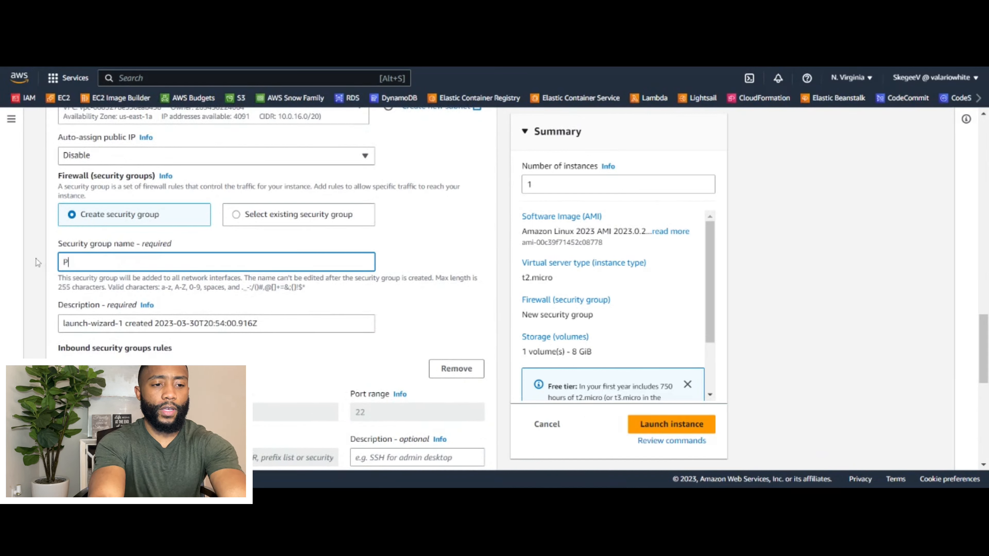
{"action": "type", "text": "rivateInst"}
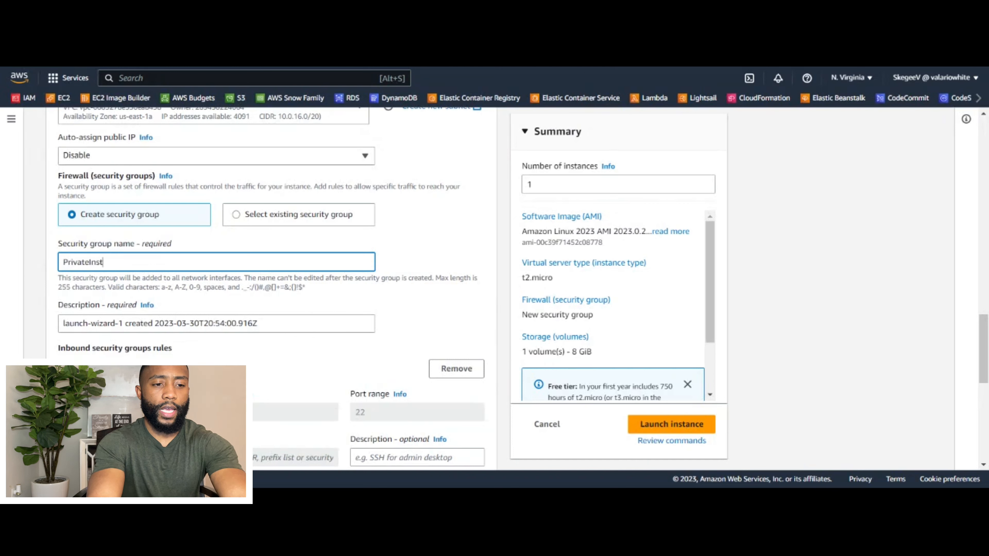
{"action": "type", "text": "anceSG"}
{"action": "left_click", "coordinate": [420, 274]}
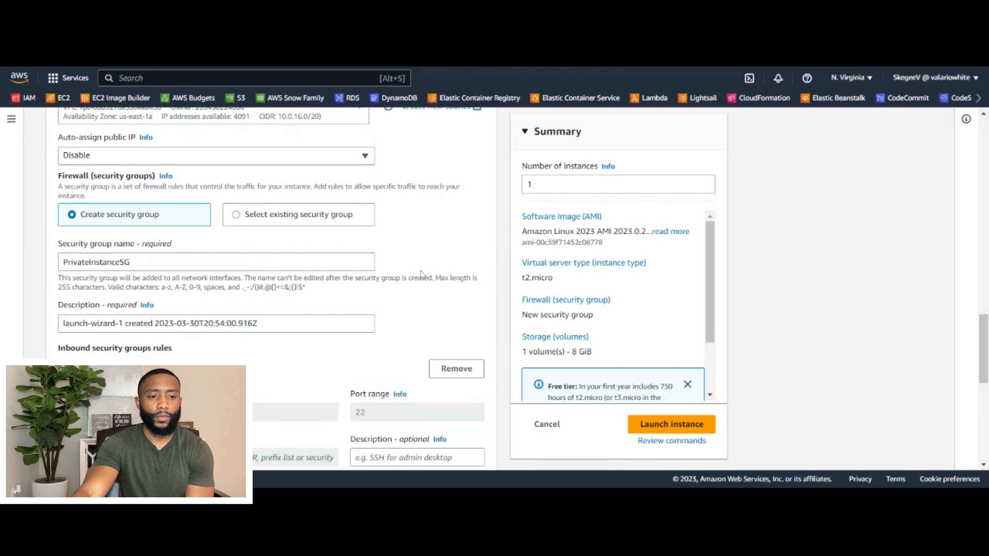
Step: Set the inbound SSH rule's source type to Custom and choose the BastionHostSG security group as the source
{"action": "scroll", "coordinate": [206, 304], "scroll_direction": "down", "scroll_amount": 2}
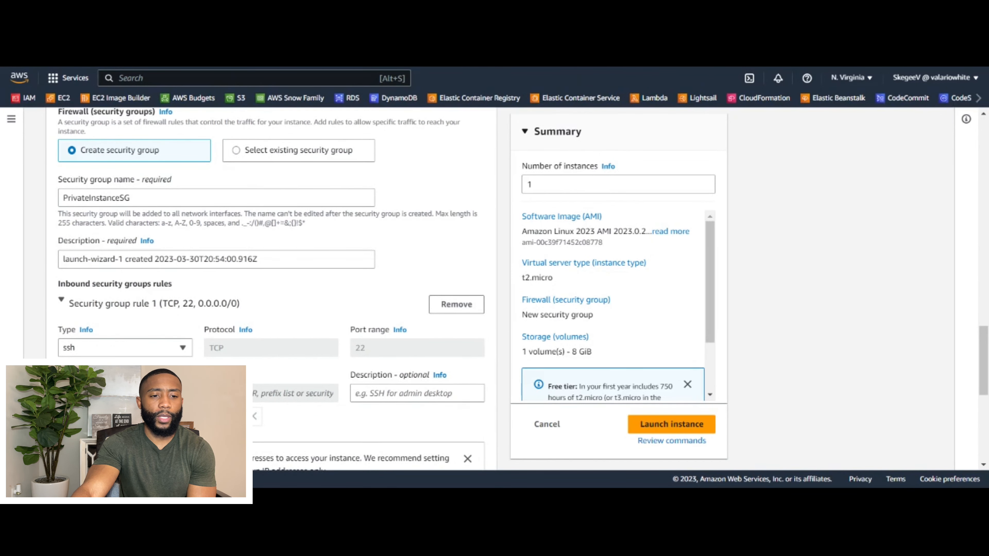
{"action": "scroll", "coordinate": [240, 297], "scroll_direction": "down", "scroll_amount": 4}
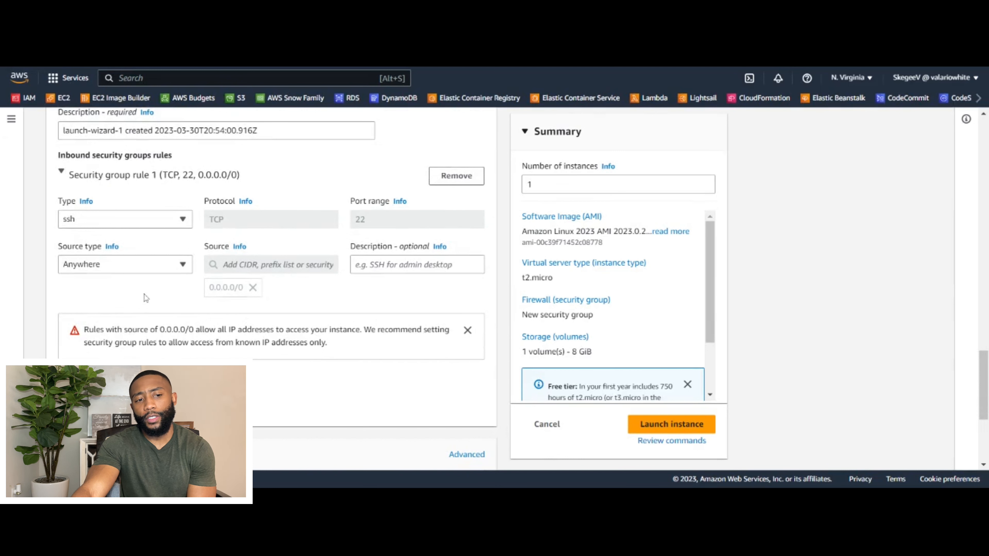
{"action": "scroll", "coordinate": [128, 253], "scroll_direction": "up", "scroll_amount": 2}
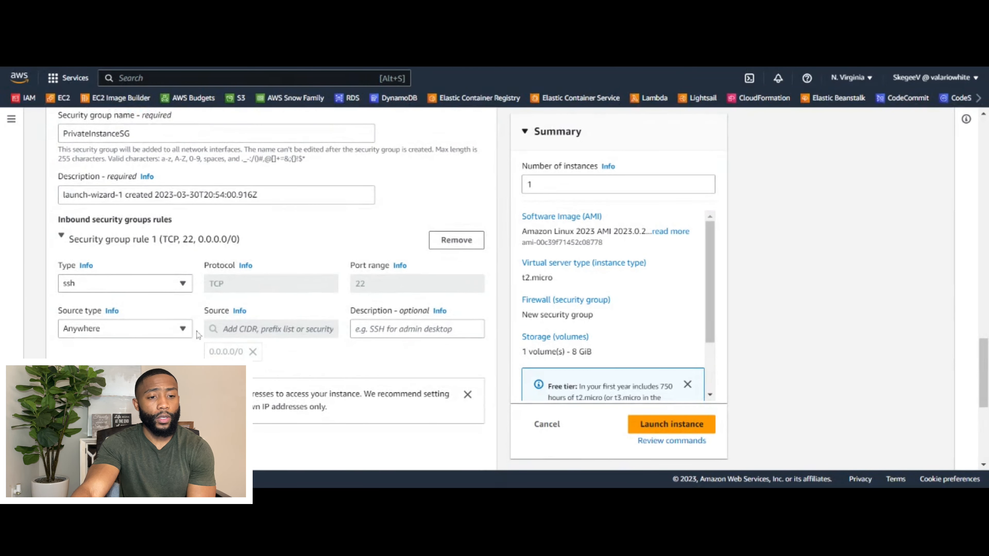
{"action": "left_click", "coordinate": [181, 331]}
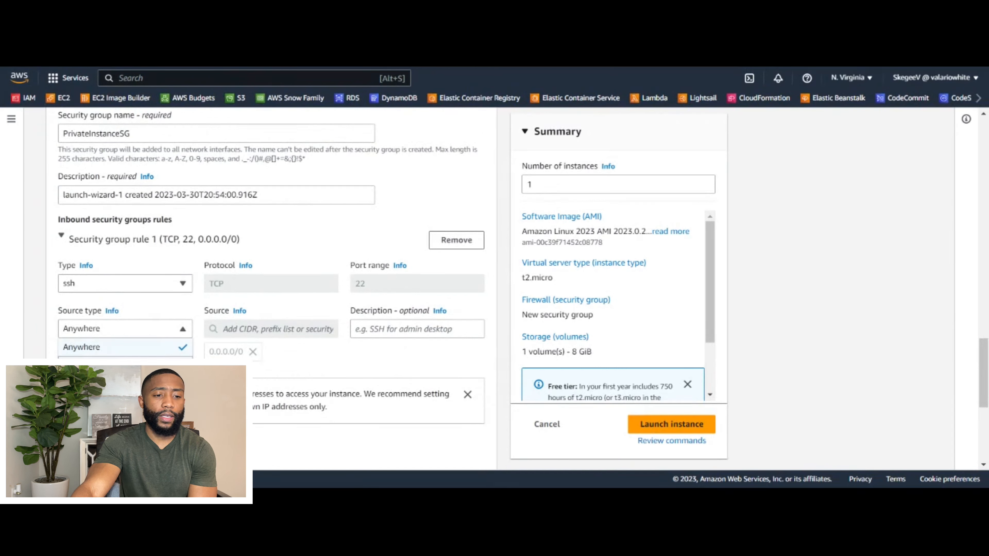
{"action": "left_click", "coordinate": [152, 365]}
{"action": "left_click", "coordinate": [271, 329]}
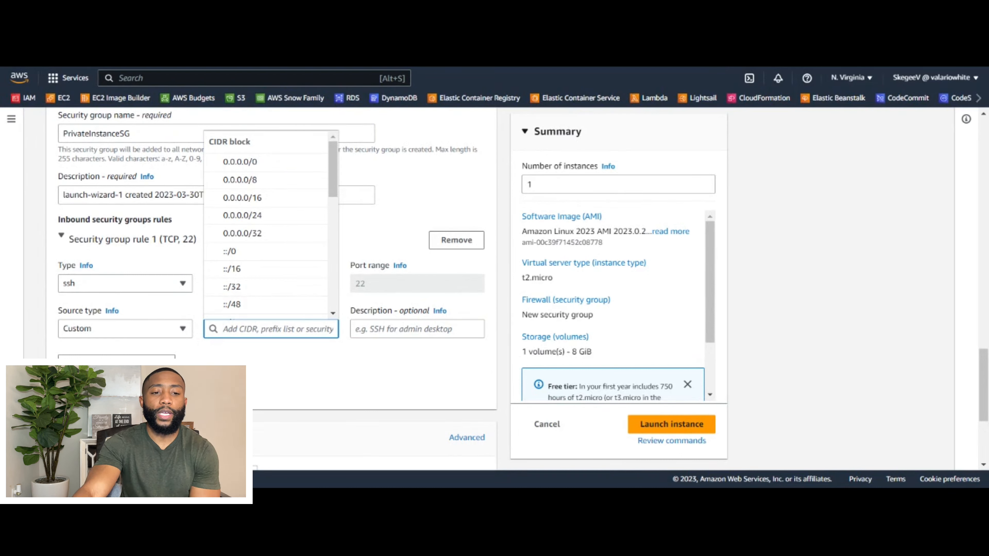
{"action": "scroll", "coordinate": [311, 277], "scroll_direction": "down", "scroll_amount": 10}
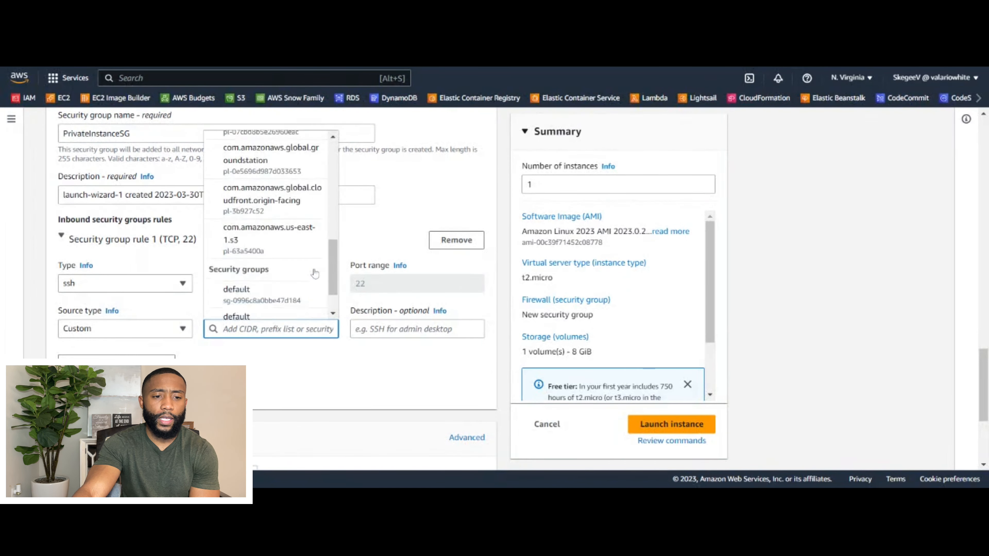
{"action": "scroll", "coordinate": [314, 274], "scroll_direction": "down", "scroll_amount": 2}
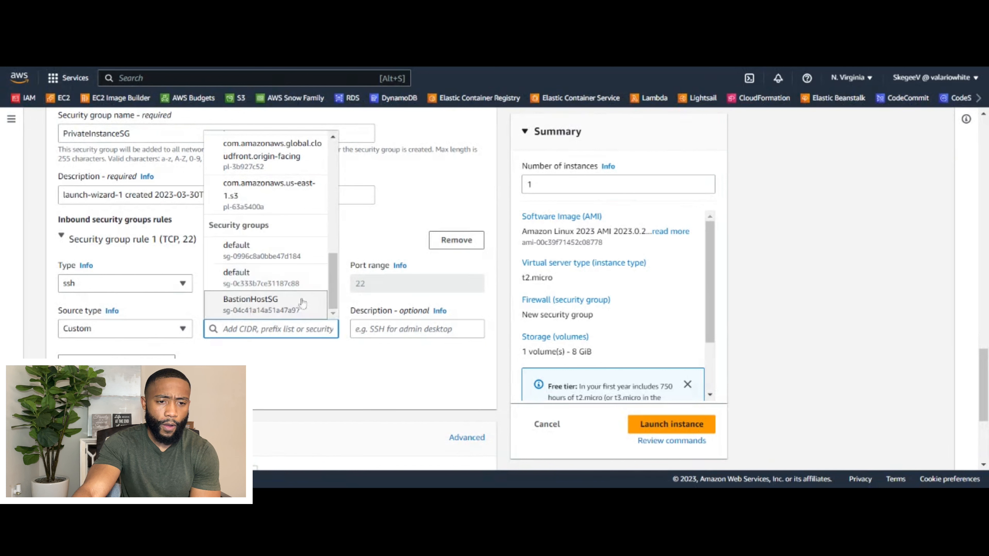
{"action": "left_click", "coordinate": [282, 314]}
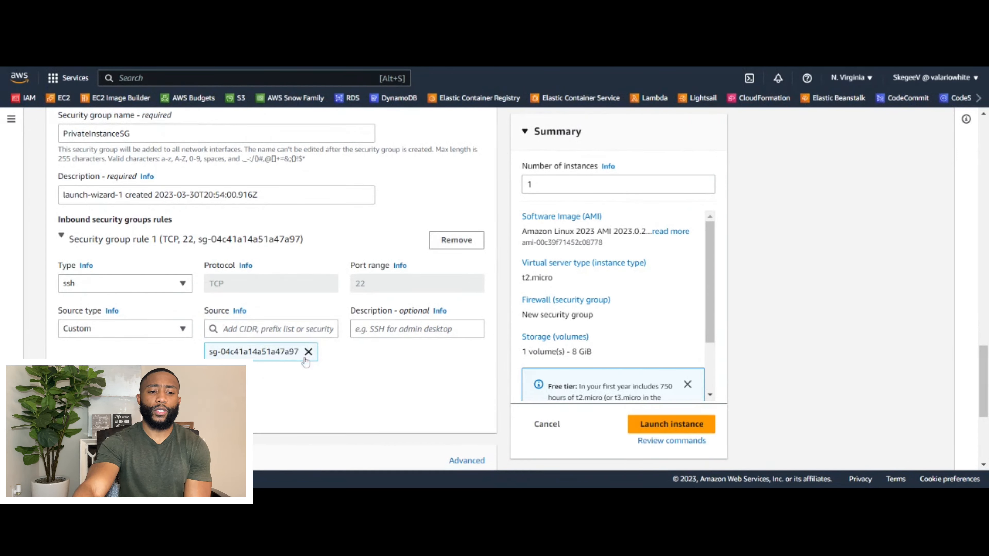
Step: Remove the SSH rule's source security group and select BastionHostSG again
{"action": "left_click", "coordinate": [308, 351]}
{"action": "scroll", "coordinate": [268, 284], "scroll_direction": "down", "scroll_amount": 5}
{"action": "scroll", "coordinate": [281, 273], "scroll_direction": "up", "scroll_amount": 3}
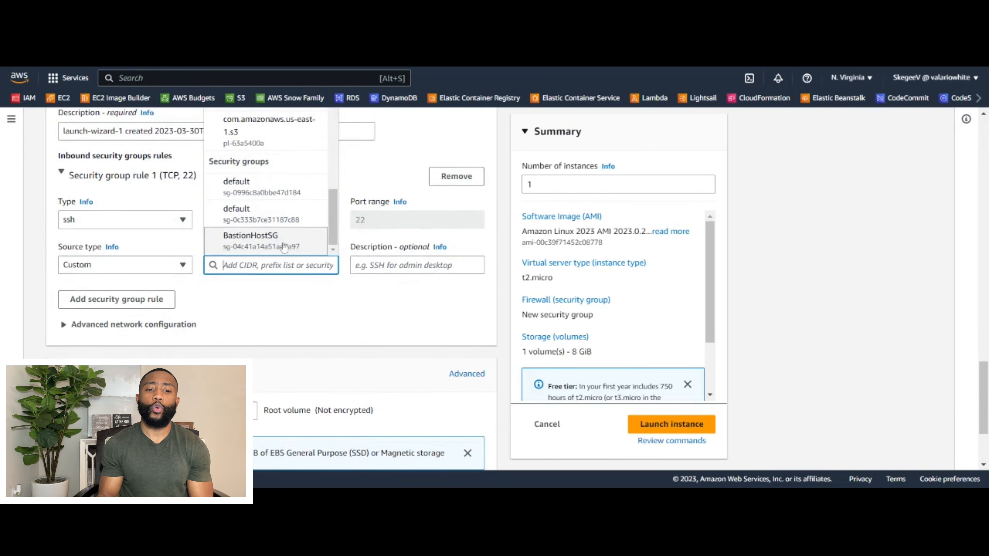
{"action": "left_click", "coordinate": [287, 244]}
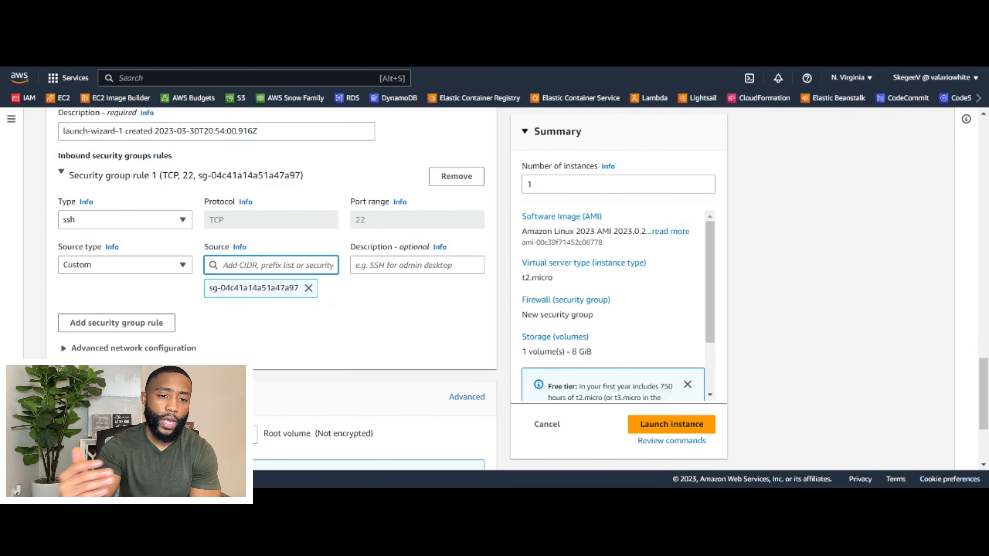
{"action": "left_click", "coordinate": [436, 314]}
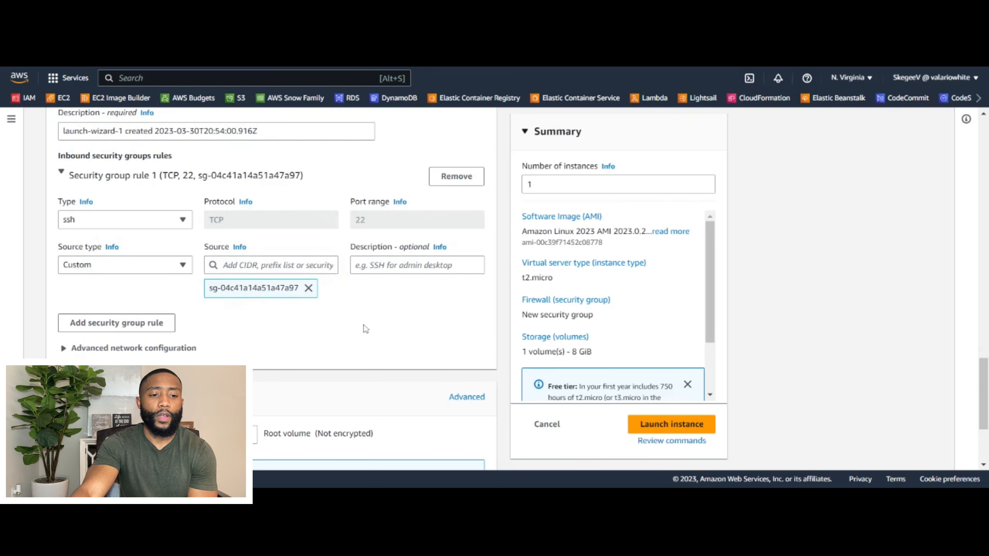
Step: Launch Private Instance A with the configured settings and return to the instances list
{"action": "scroll", "coordinate": [342, 331], "scroll_direction": "down", "scroll_amount": 4}
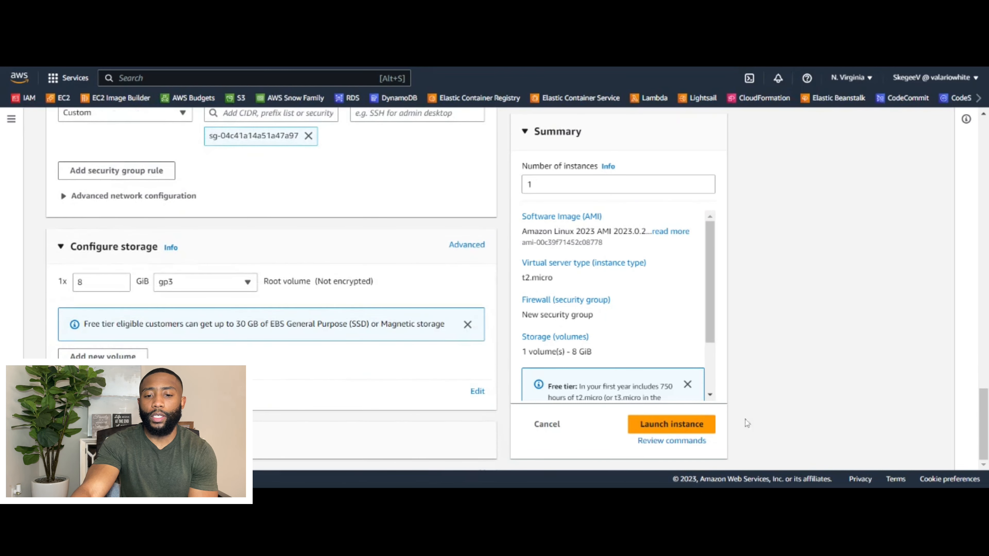
{"action": "left_click", "coordinate": [671, 429]}
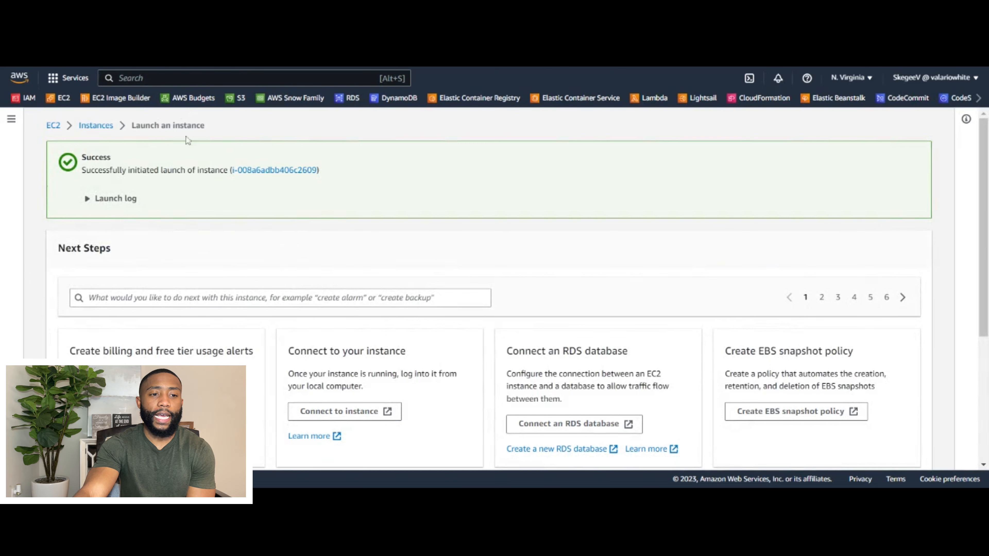
{"action": "left_click", "coordinate": [97, 126]}
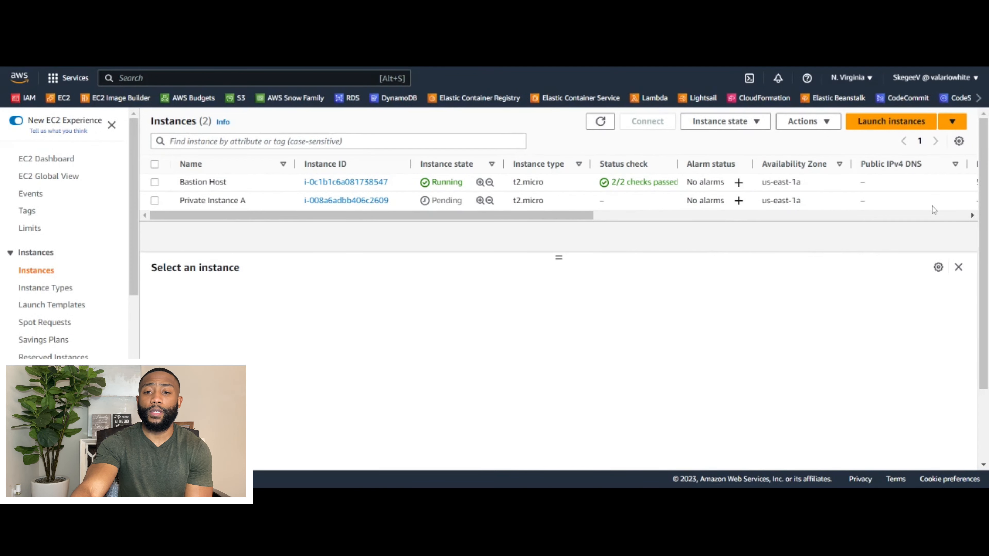
Step: Begin launching another EC2 instance and name it Private Instance B
{"action": "left_click", "coordinate": [903, 124]}
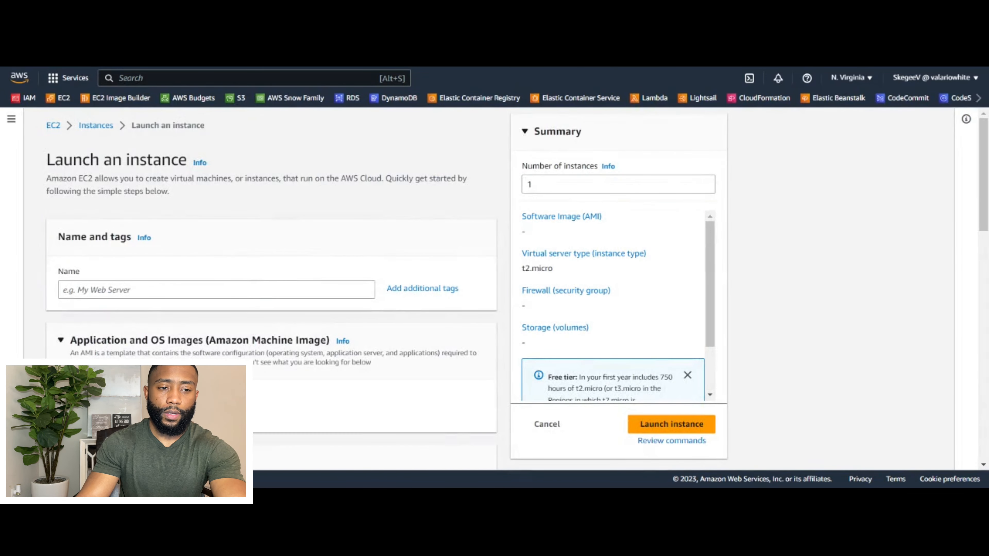
{"action": "left_click", "coordinate": [217, 290]}
{"action": "type", "text": "Priva"}
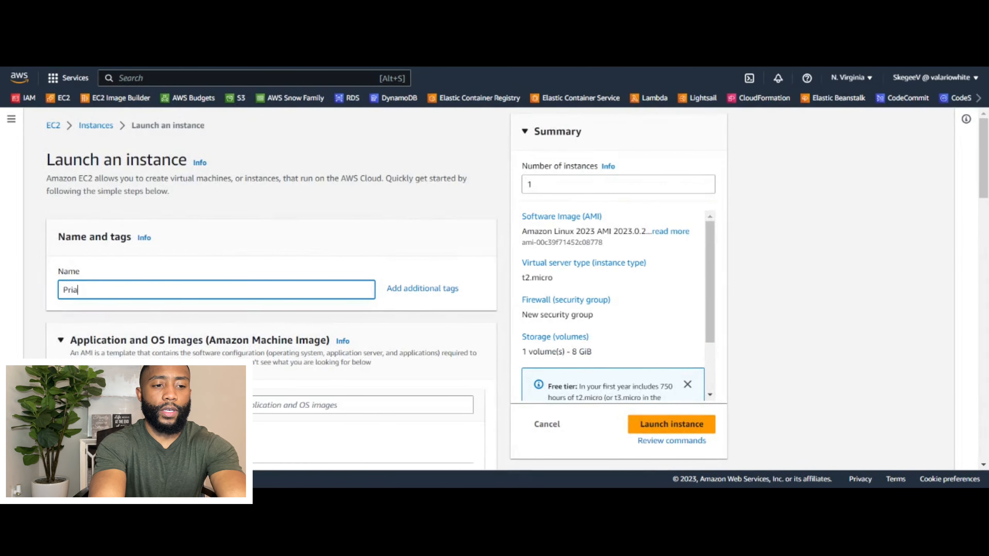
{"action": "type", "text": "te Instance B"}
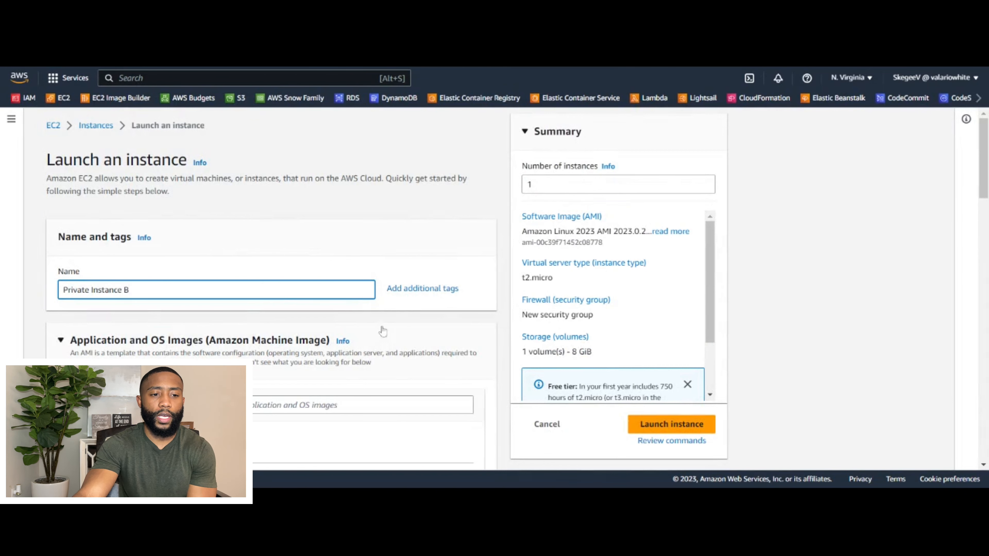
Step: Choose VPCKeyPair as the key pair for Private Instance B
{"action": "scroll", "coordinate": [323, 321], "scroll_direction": "down", "scroll_amount": 5}
{"action": "scroll", "coordinate": [323, 322], "scroll_direction": "down", "scroll_amount": 5}
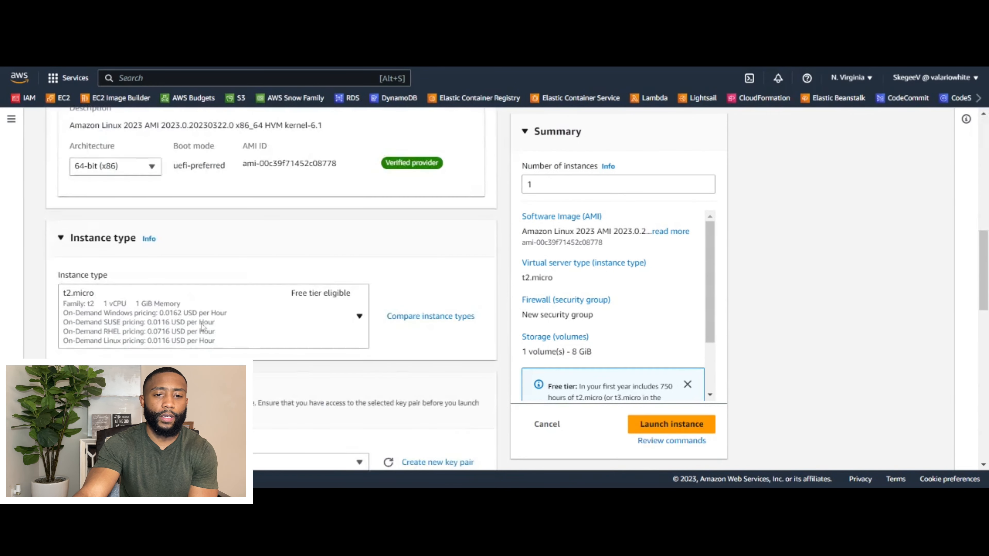
{"action": "scroll", "coordinate": [356, 322], "scroll_direction": "down", "scroll_amount": 3}
{"action": "left_click", "coordinate": [355, 336]}
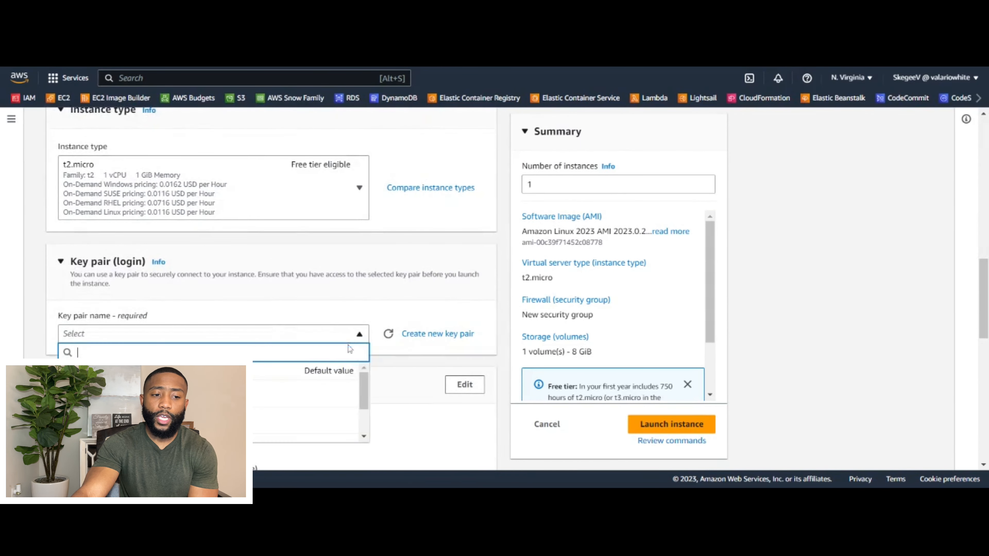
{"action": "left_click", "coordinate": [156, 428]}
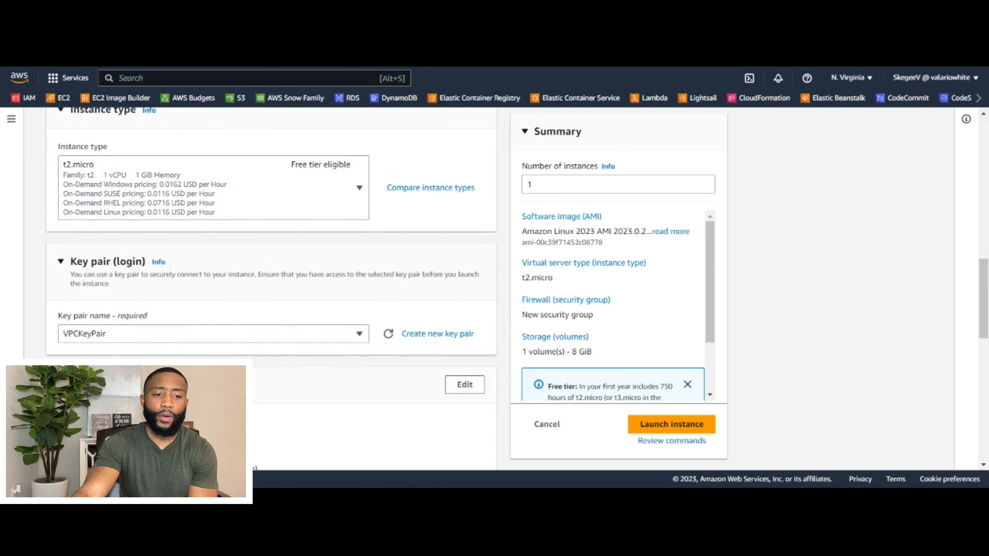
Step: Edit the instance's network settings to use Demo VPC and Private Subnet B
{"action": "scroll", "coordinate": [210, 348], "scroll_direction": "down", "scroll_amount": 5}
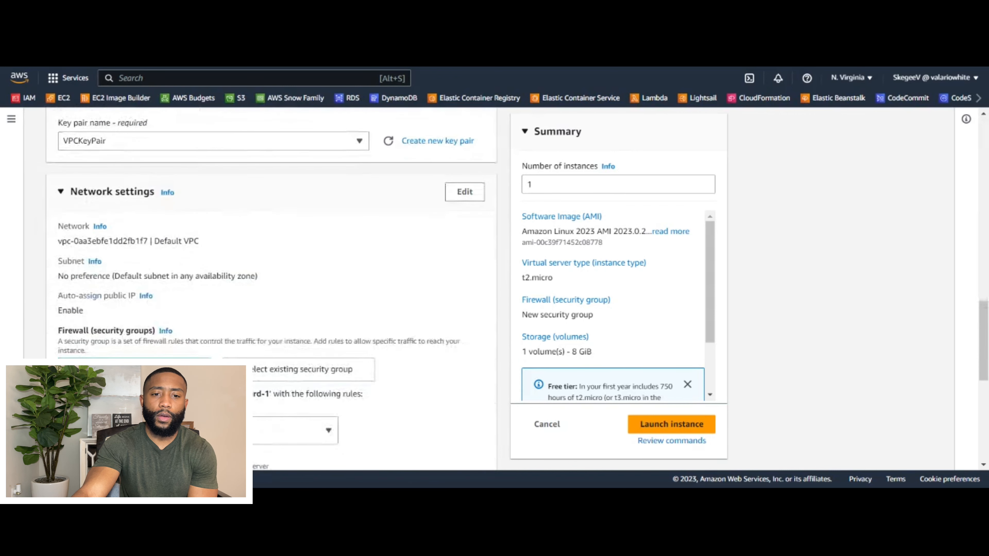
{"action": "left_click", "coordinate": [463, 190]}
{"action": "left_click", "coordinate": [225, 247]}
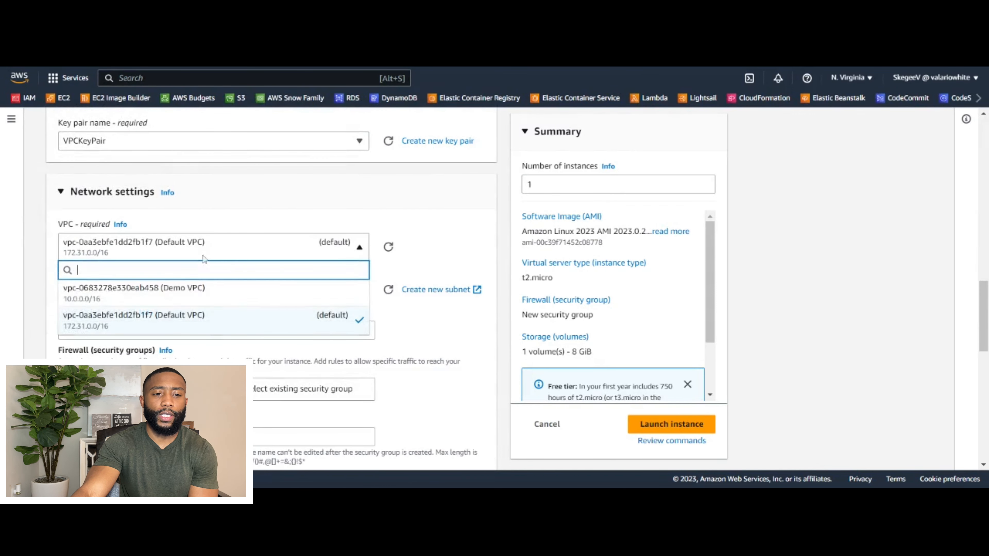
{"action": "left_click", "coordinate": [185, 290]}
{"action": "left_click", "coordinate": [334, 305]}
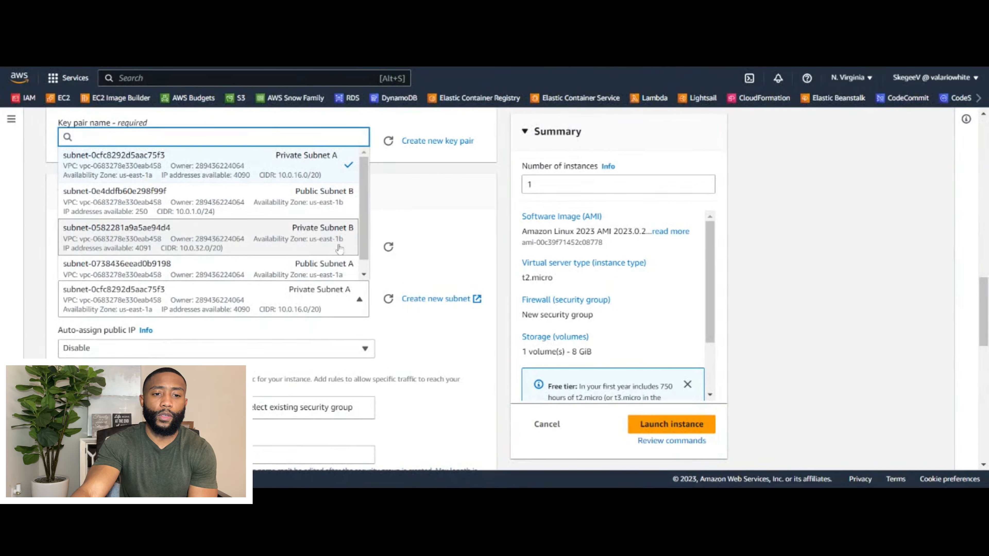
{"action": "left_click", "coordinate": [315, 239]}
Step: Switch the firewall setting to an existing security group and select PrivateInstanceSG
{"action": "scroll", "coordinate": [354, 356], "scroll_direction": "down", "scroll_amount": 3}
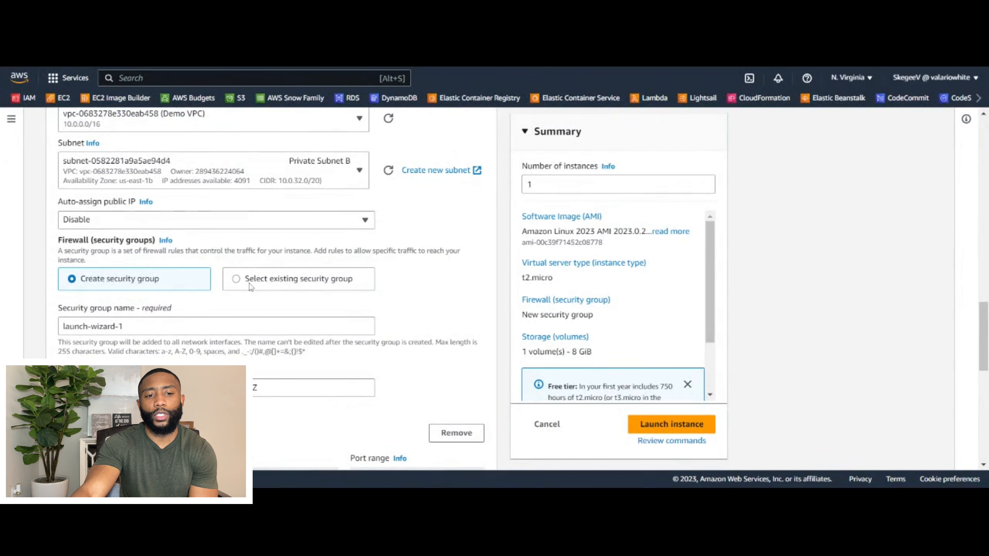
{"action": "left_click", "coordinate": [237, 279]}
{"action": "scroll", "coordinate": [304, 331], "scroll_direction": "down", "scroll_amount": 2}
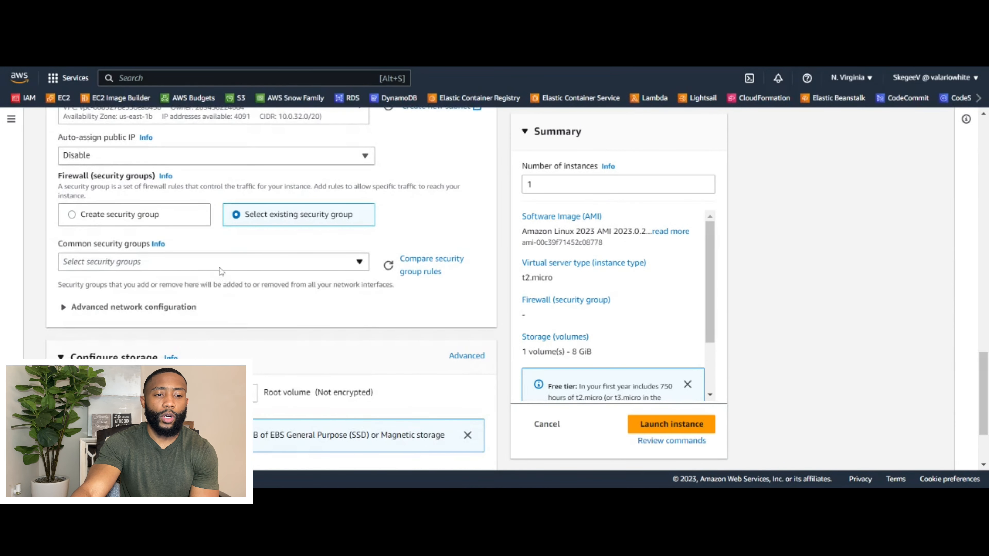
{"action": "left_click", "coordinate": [221, 264]}
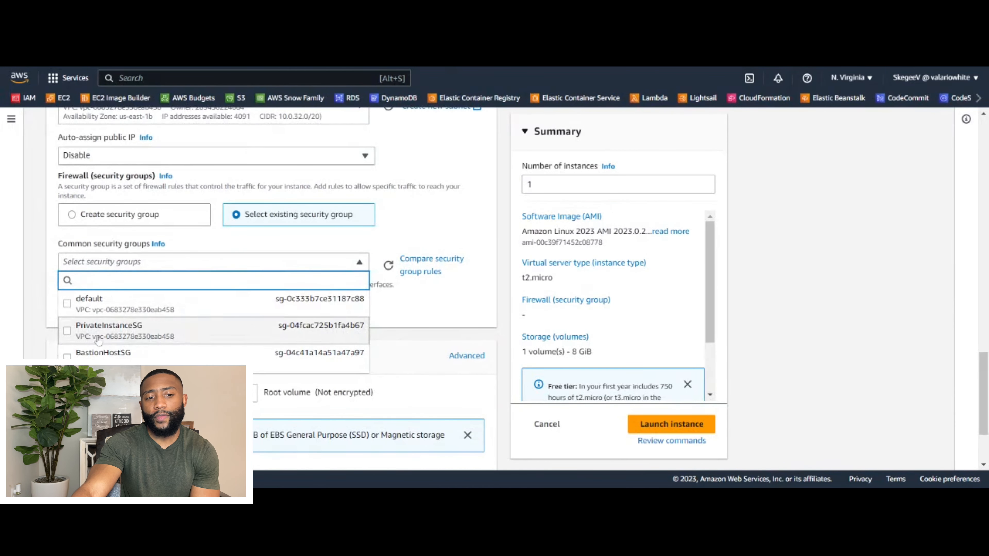
{"action": "left_click", "coordinate": [71, 333]}
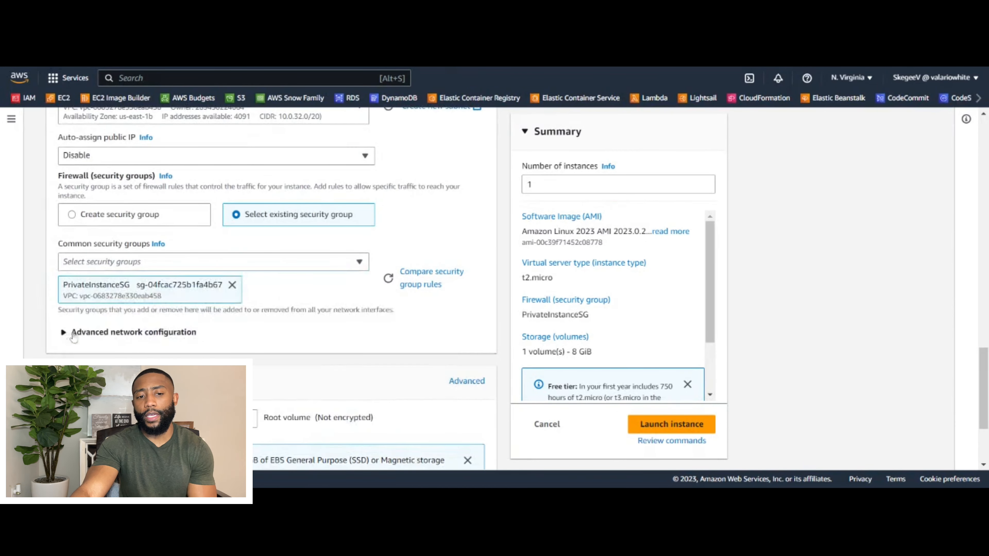
Step: Launch Private Instance B and return to the instances list
{"action": "scroll", "coordinate": [256, 325], "scroll_direction": "down", "scroll_amount": 4}
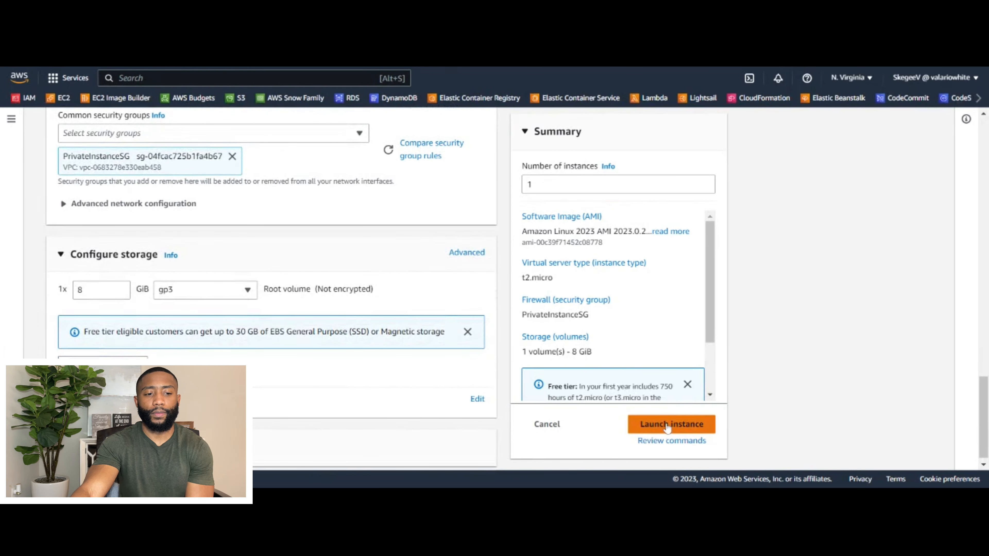
{"action": "left_click", "coordinate": [667, 428]}
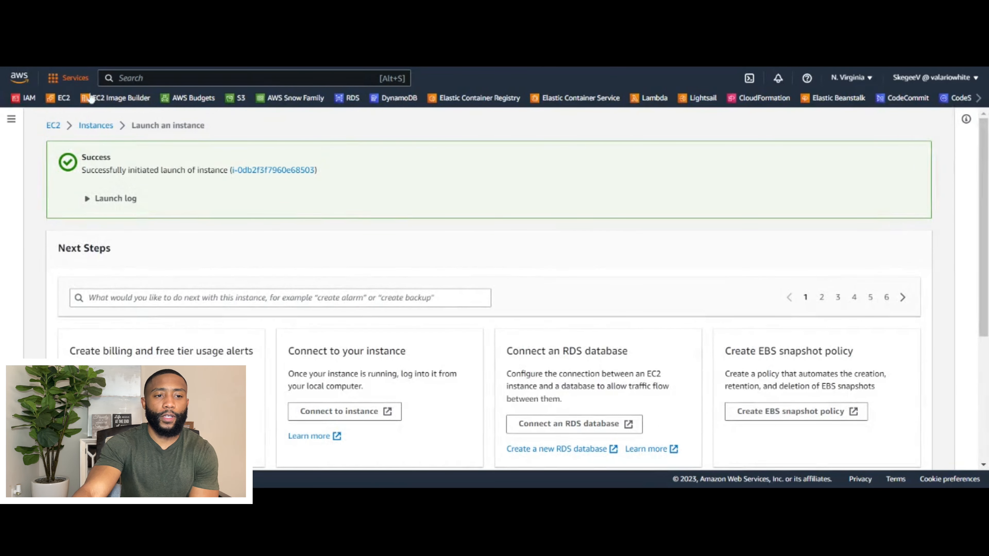
{"action": "left_click", "coordinate": [95, 126]}
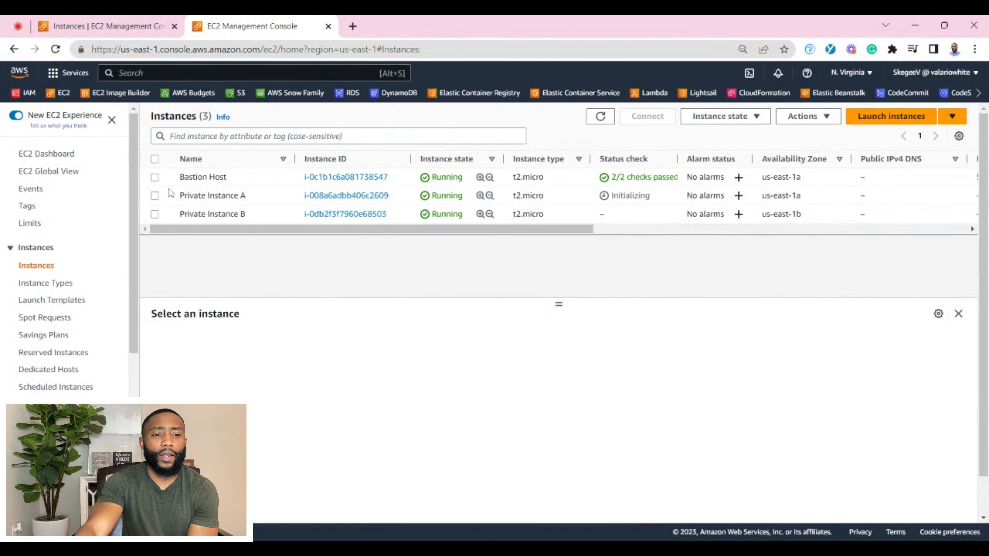
Step: Select the Bastion Host instance and open its connection options
{"action": "left_click", "coordinate": [185, 179]}
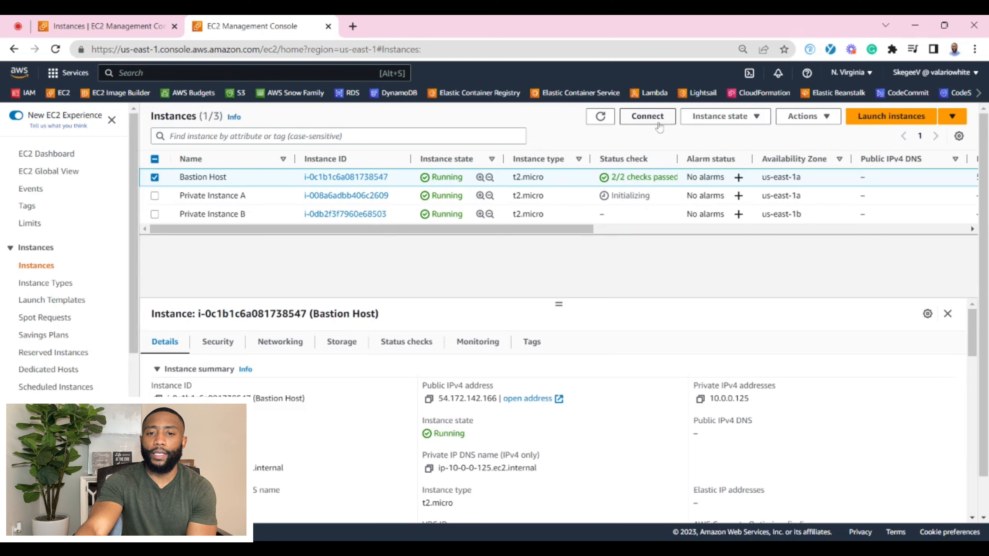
{"action": "left_click", "coordinate": [649, 118]}
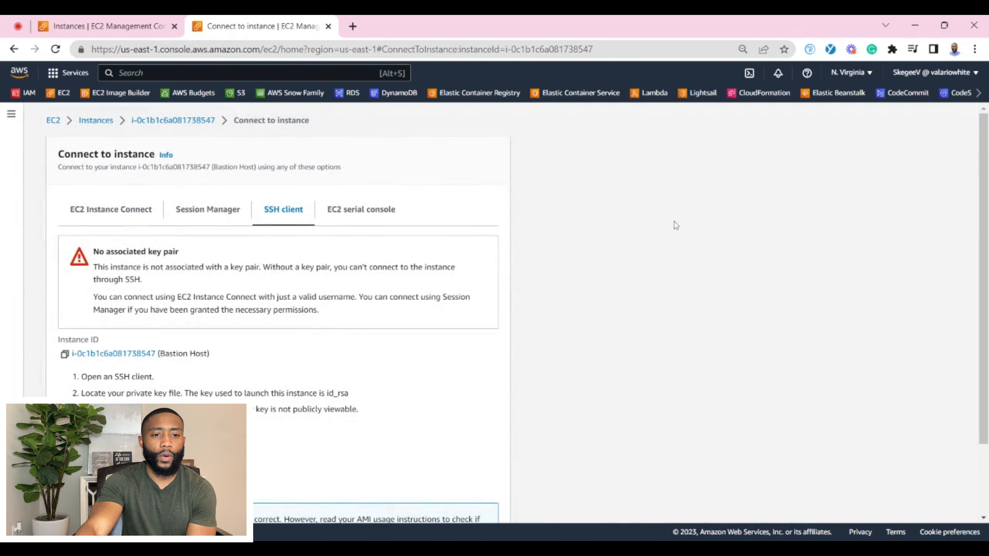
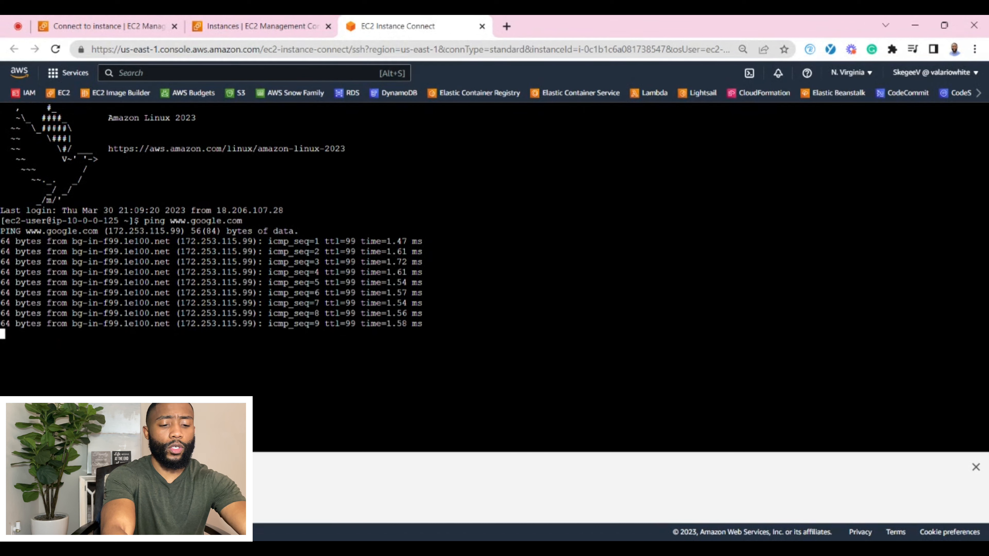
Step: Stop the running ping on the bastion host and open a new file named VPCKeyPair.pem in nano
{"action": "key", "text": "ctrl+c"}
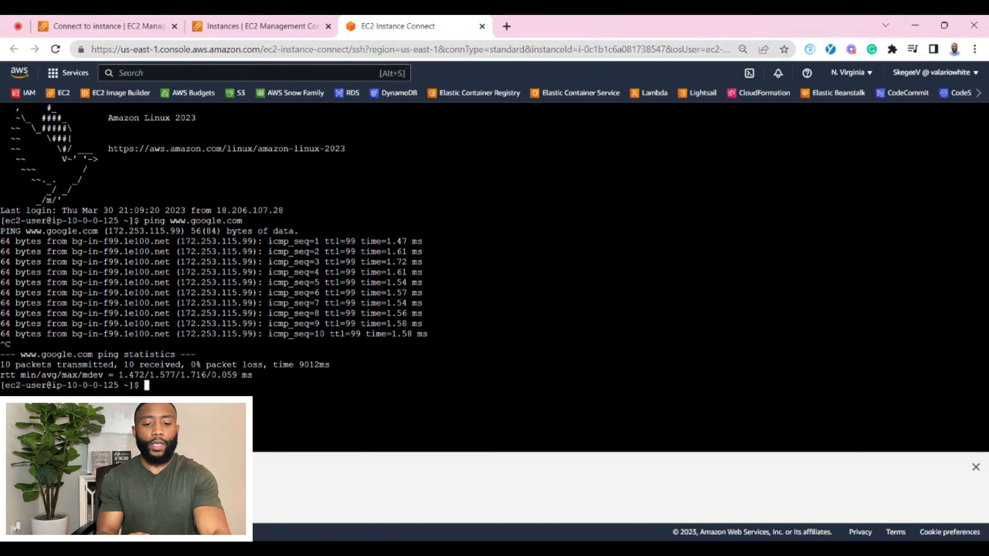
{"action": "type", "text": "nano"}
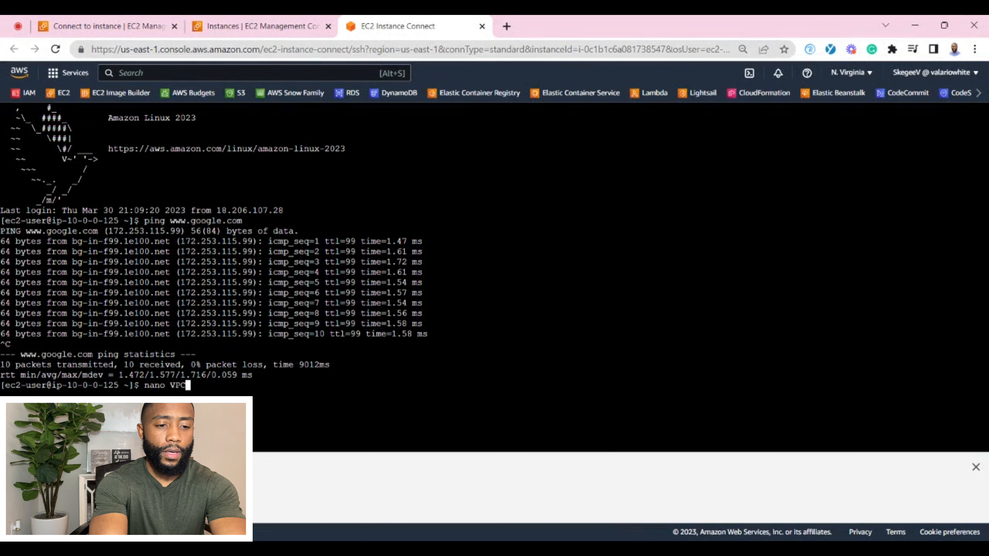
{"action": "type", "text": "VPCKeyPai"}
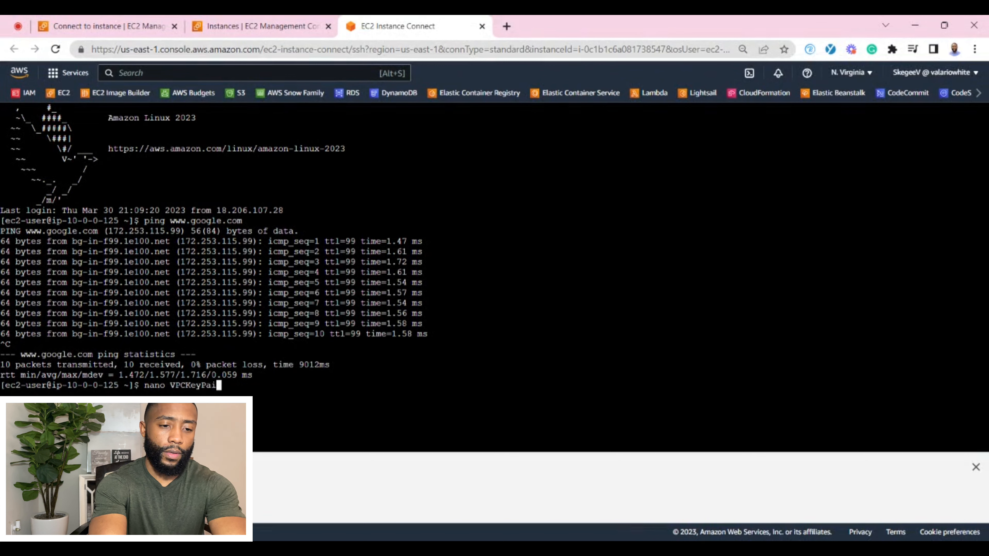
{"action": "type", "text": "r.pem"}
{"action": "key", "text": "Return"}
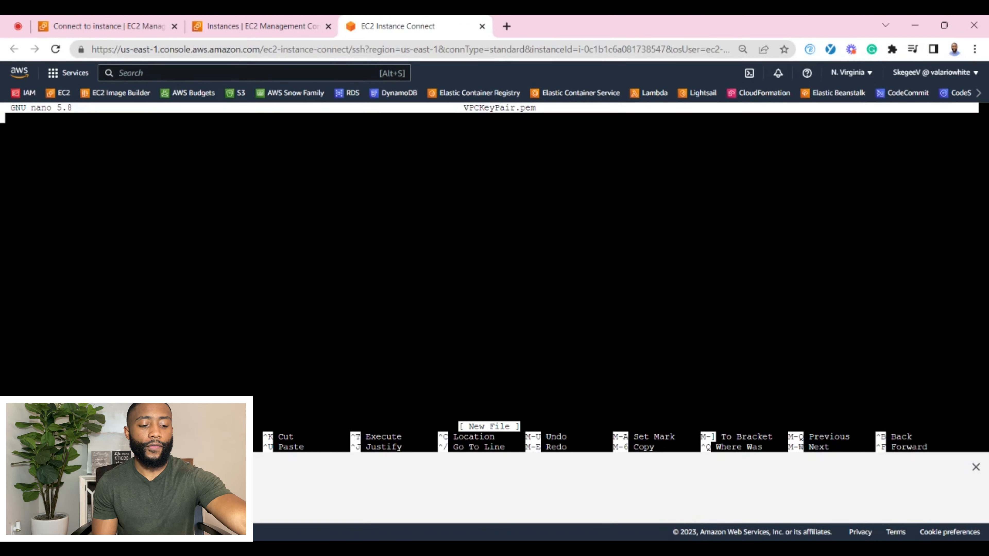
Step: Paste the RSA private key into VPCKeyPair.pem, then save the file and exit nano
{"action": "key", "text": "ctrl+v"}
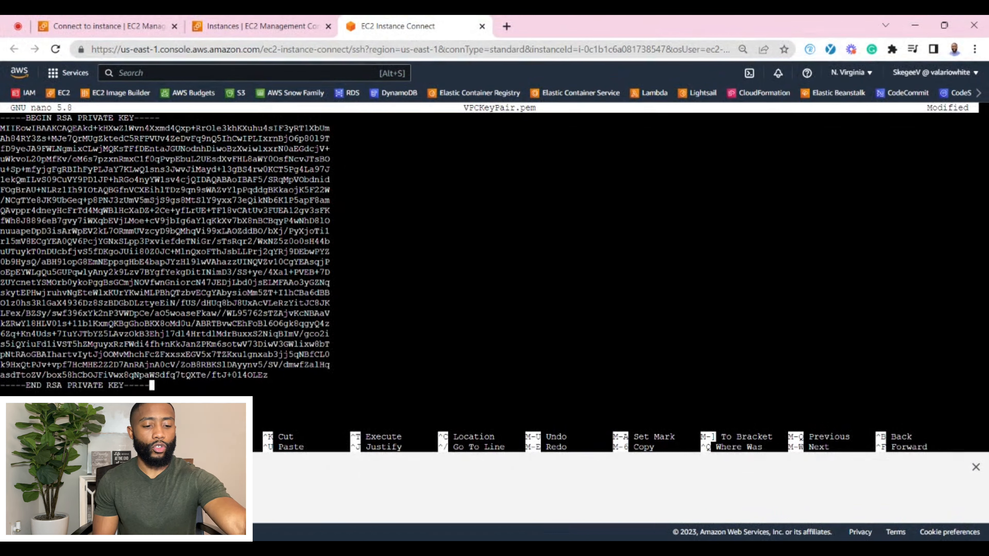
{"action": "key", "text": "ctrl+x"}
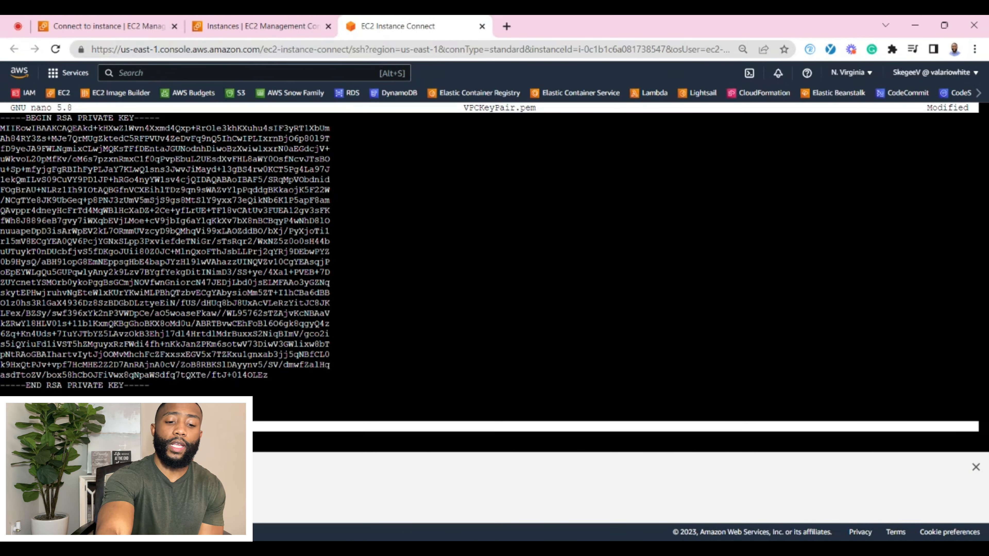
{"action": "key", "text": "y"}
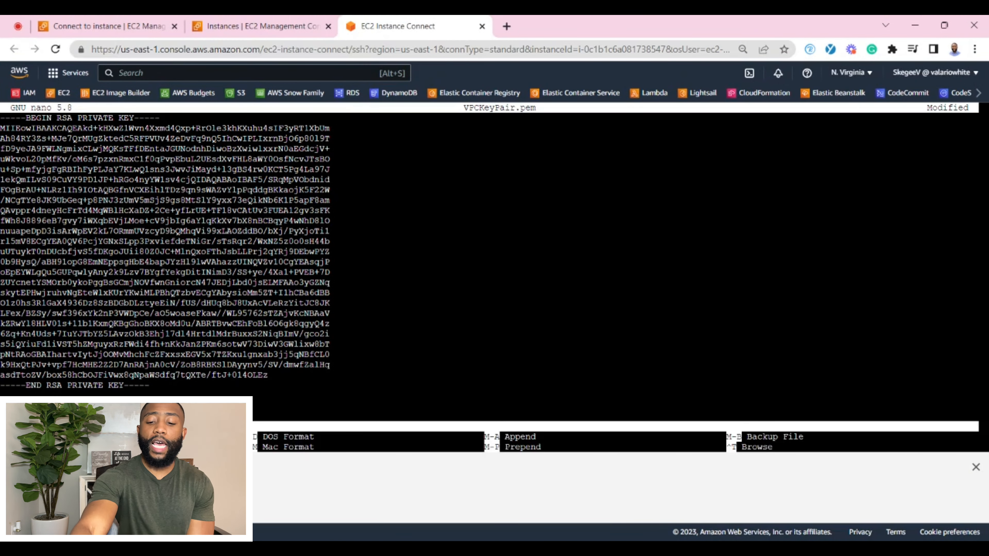
{"action": "key", "text": "Return"}
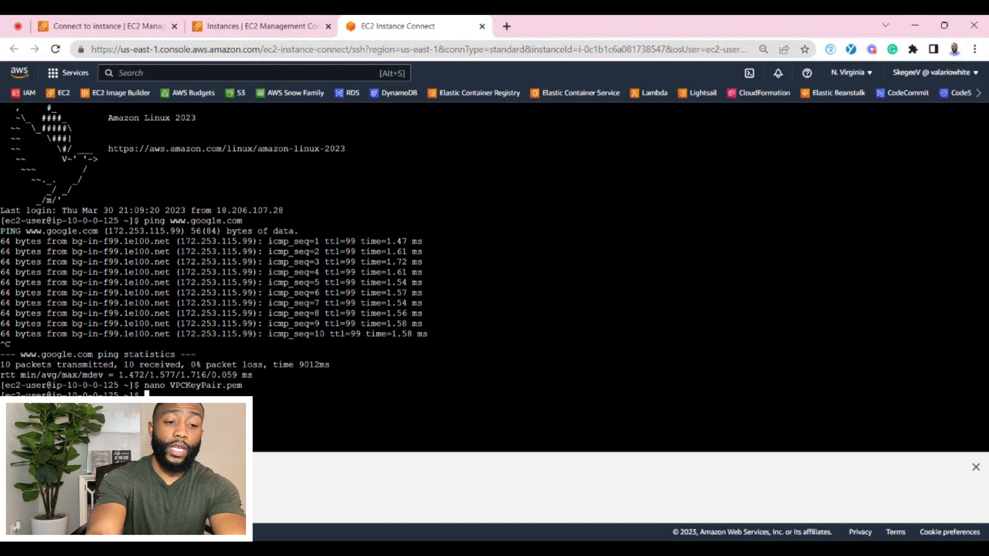
Step: Restrict VPCKeyPair.pem to owner read-only permissions with chmod 400 on the bastion host
{"action": "type", "text": "chmod"}
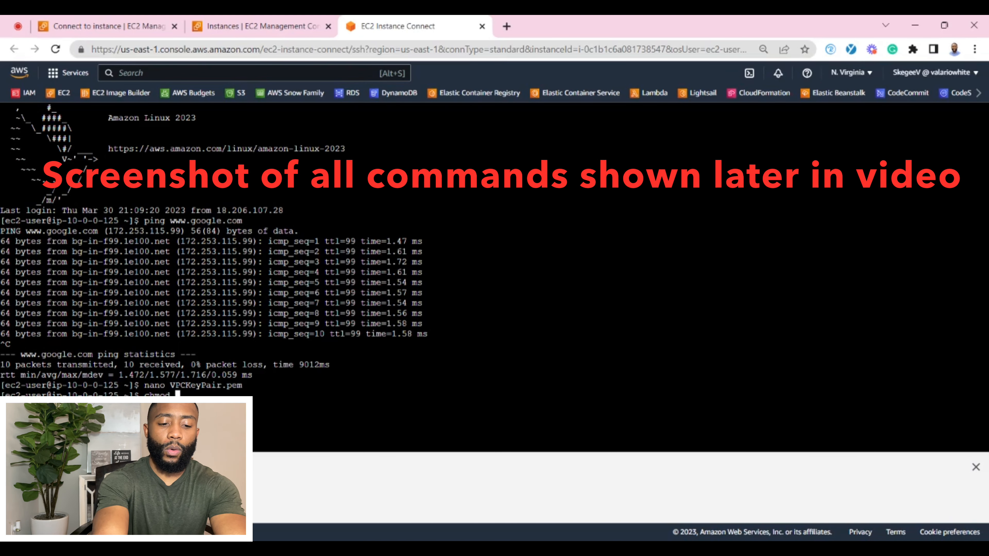
{"action": "type", "text": " 400"}
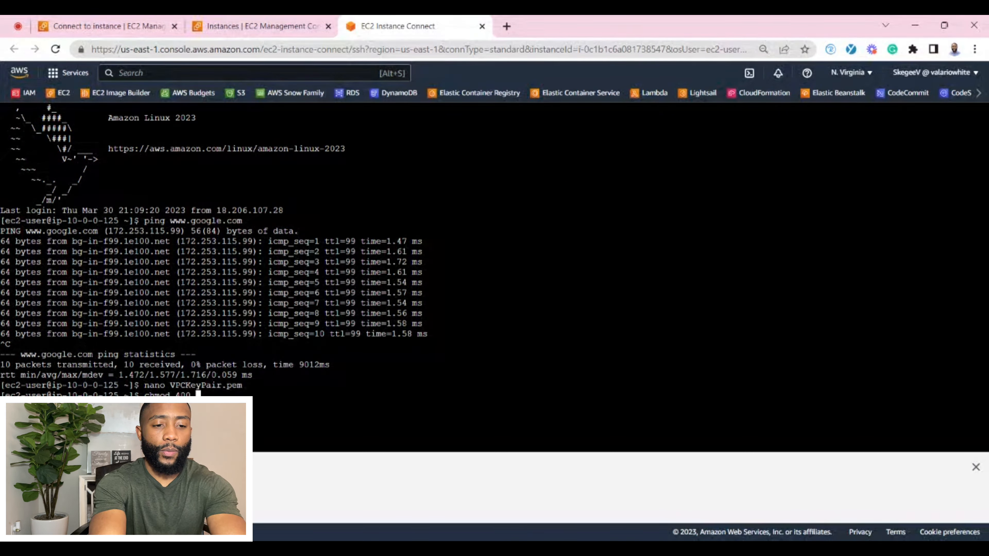
{"action": "type", "text": "VPCK"}
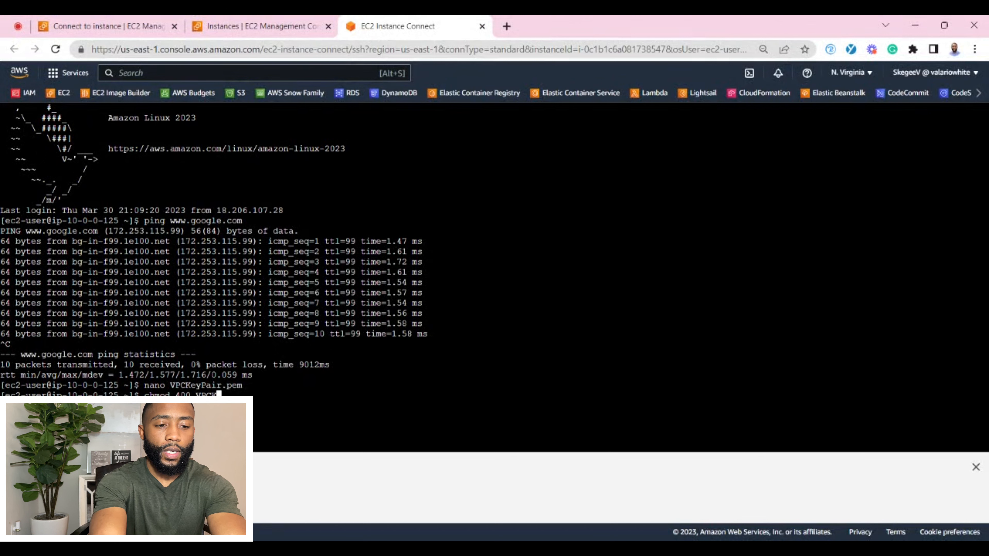
{"action": "type", "text": "ey"}
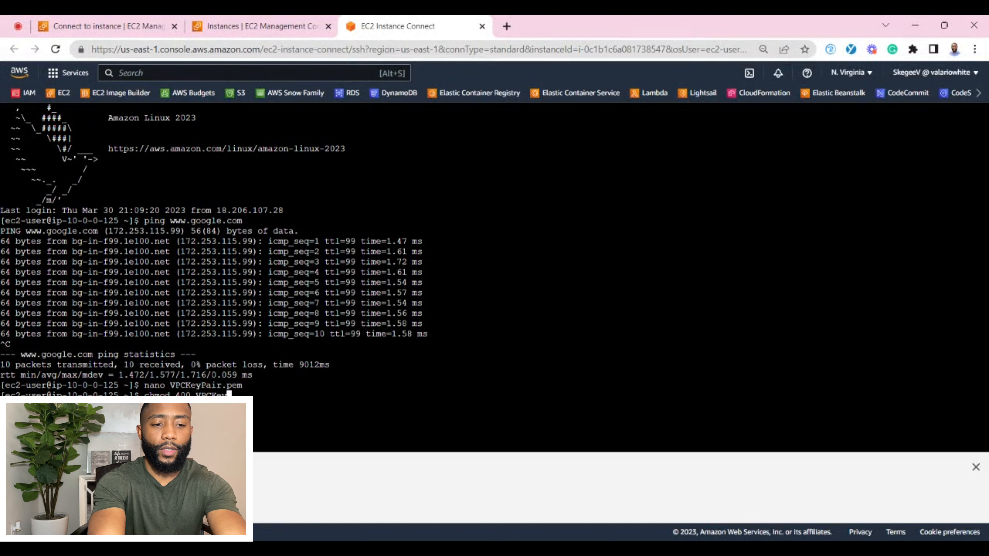
{"action": "key", "text": "Tab"}
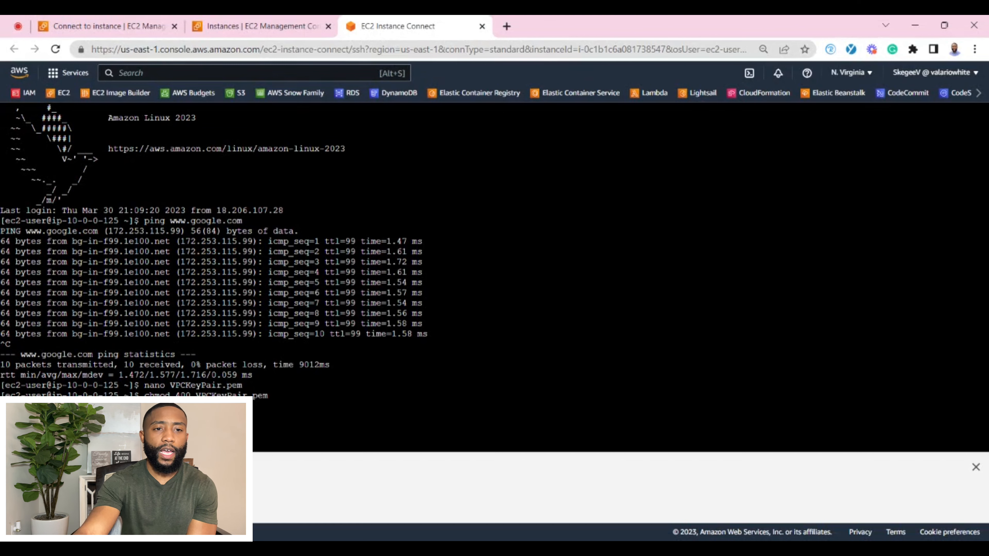
Step: Copy the private IPv4 address of Private Instance A and return to the bastion host's terminal
{"action": "left_click", "coordinate": [263, 28]}
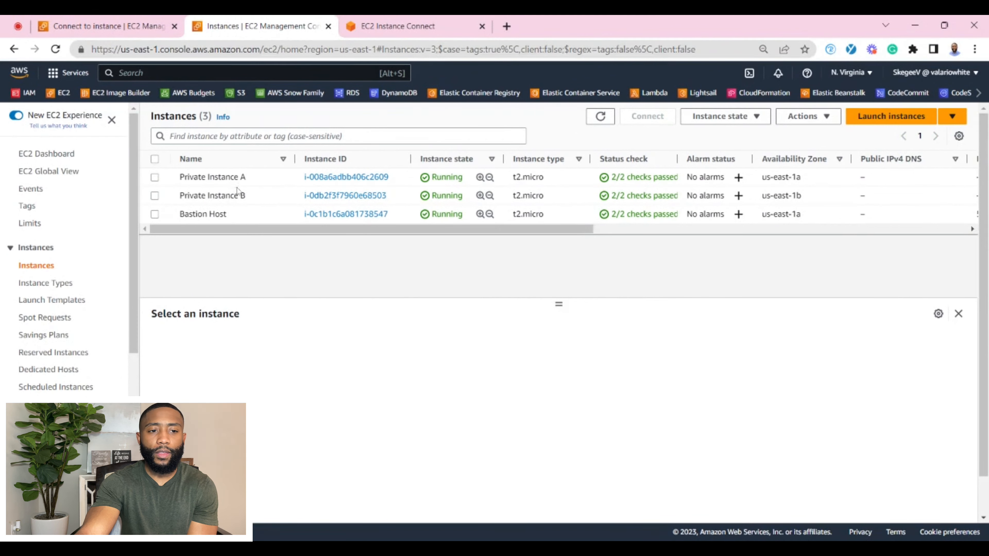
{"action": "left_click", "coordinate": [154, 177]}
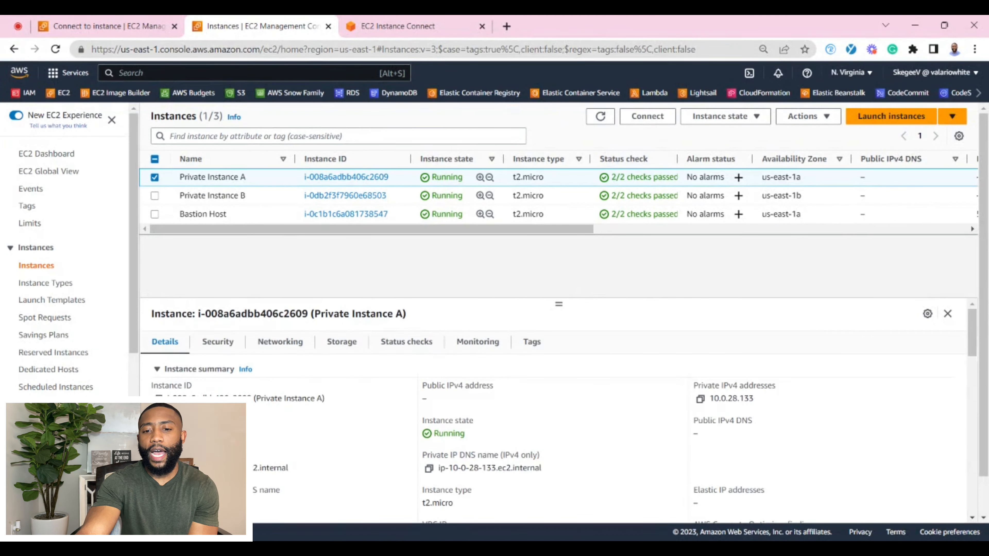
{"action": "left_click_drag", "start_coordinate": [767, 403], "coordinate": [709, 398]}
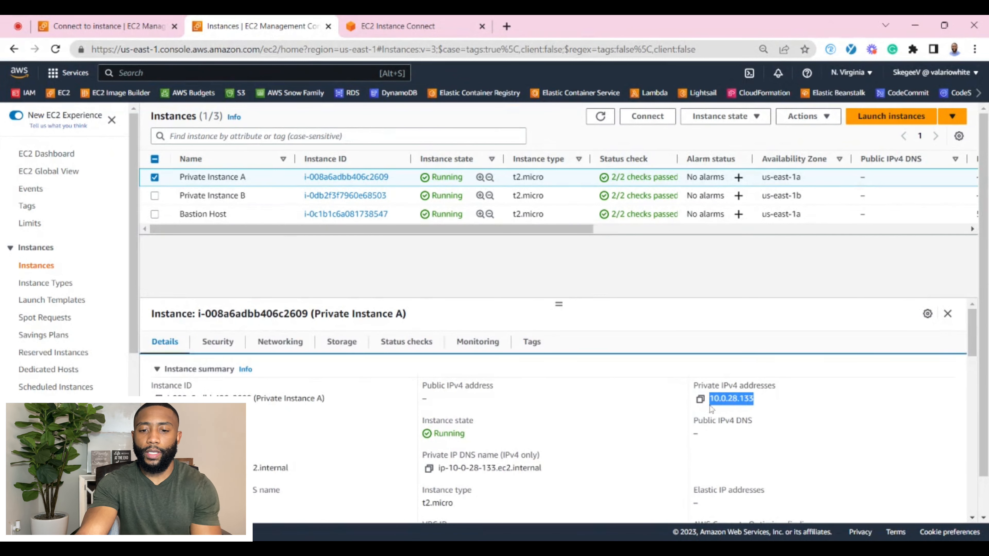
{"action": "left_click", "coordinate": [699, 399]}
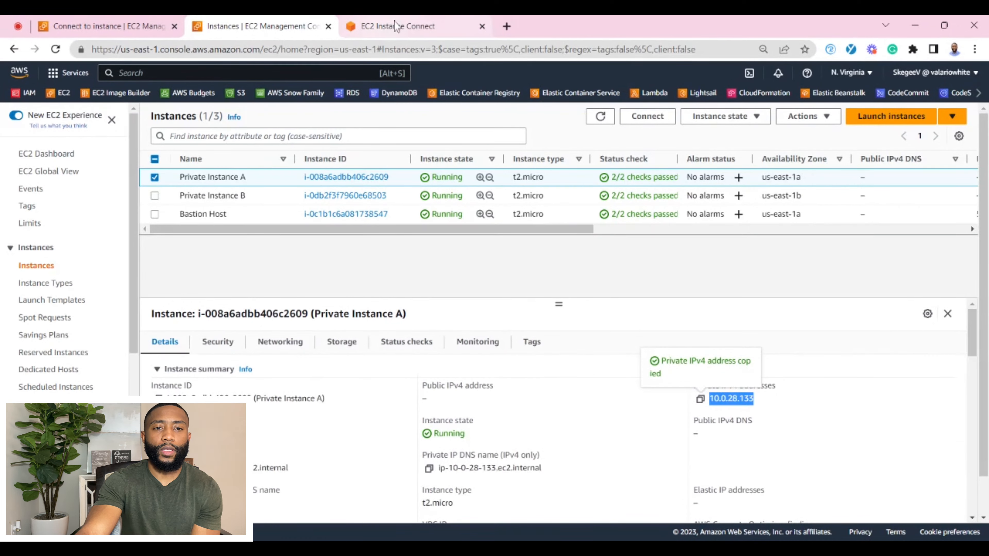
{"action": "left_click", "coordinate": [378, 26]}
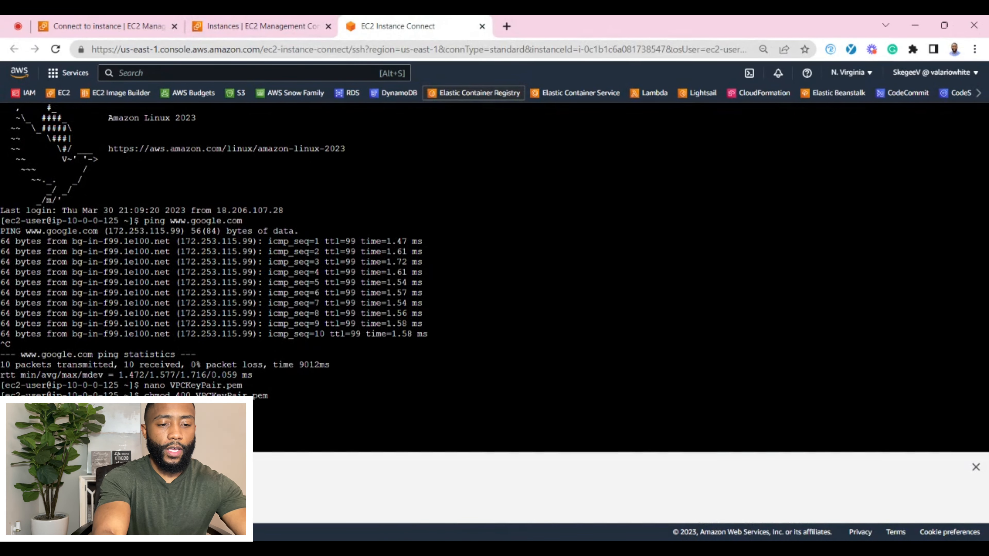
{"action": "key", "text": "ctrl+v"}
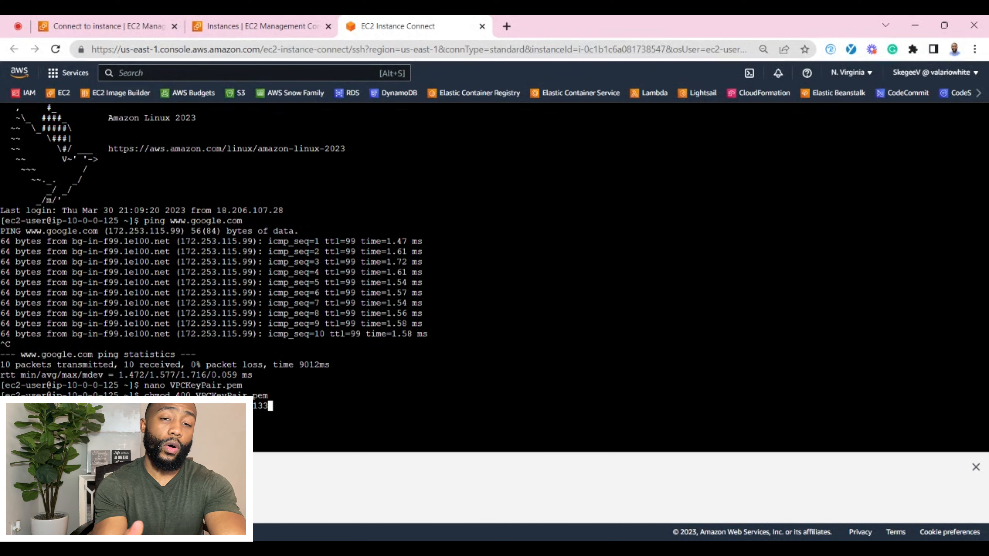
{"action": "type", "text": "-"}
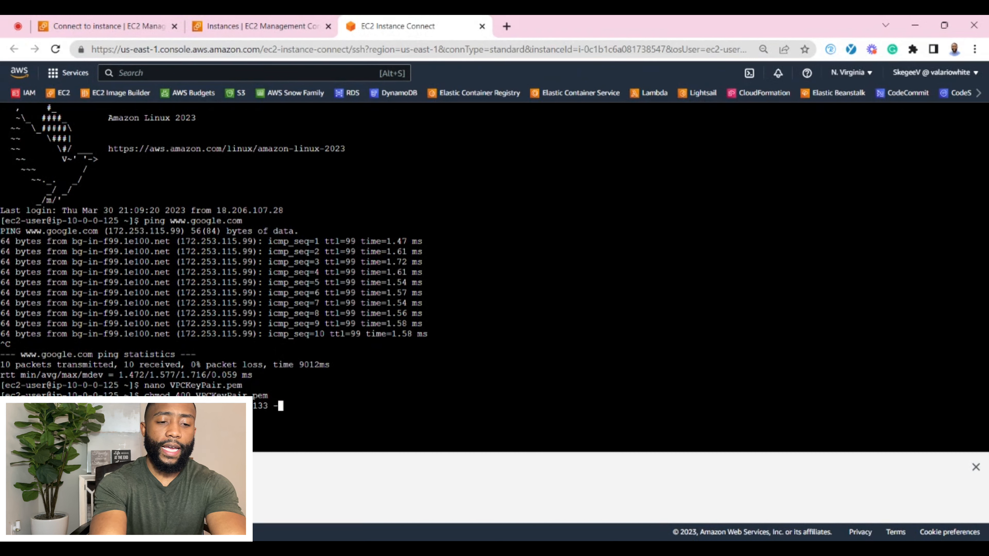
{"action": "type", "text": "i"}
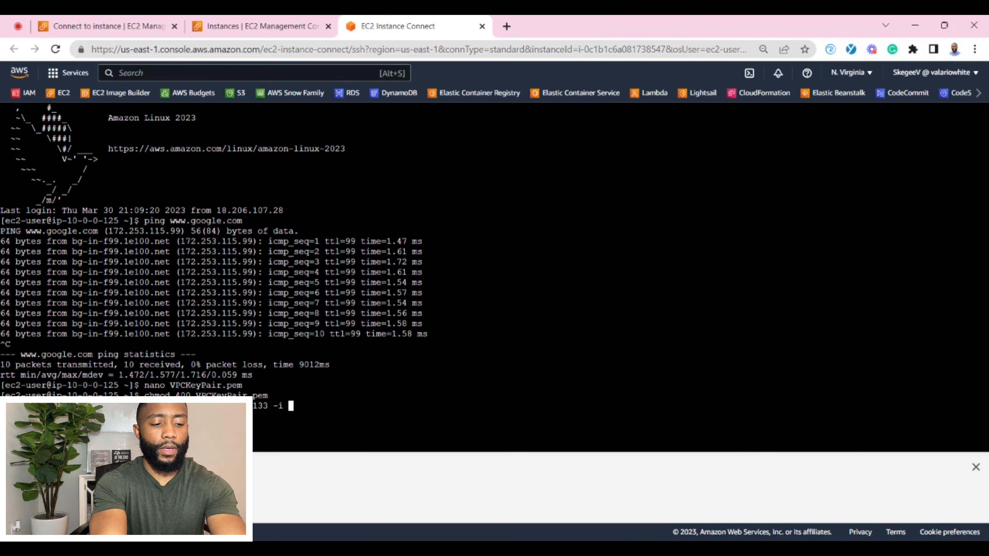
{"action": "type", "text": " VPC"}
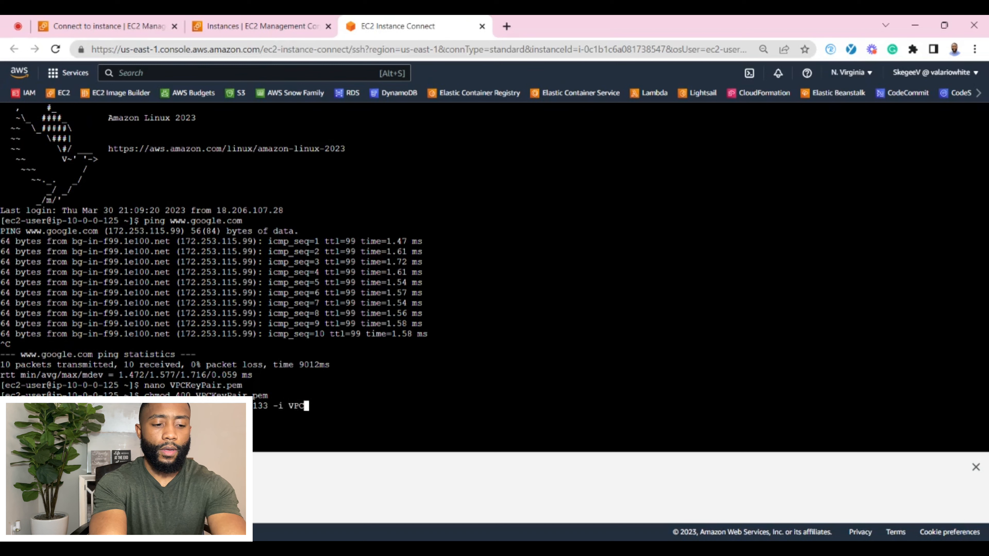
{"action": "type", "text": "K"}
{"action": "key", "text": "Tab"}
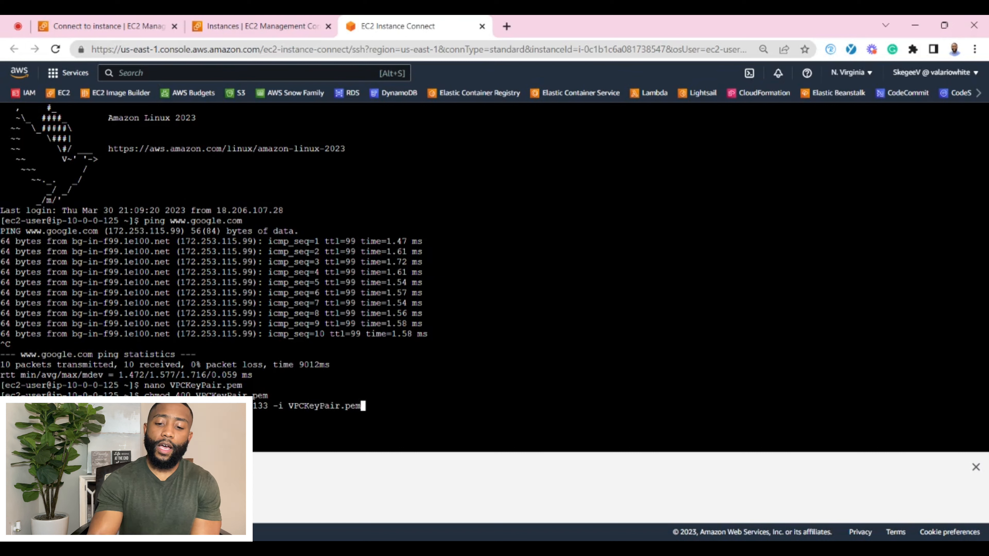
{"action": "key", "text": "Return"}
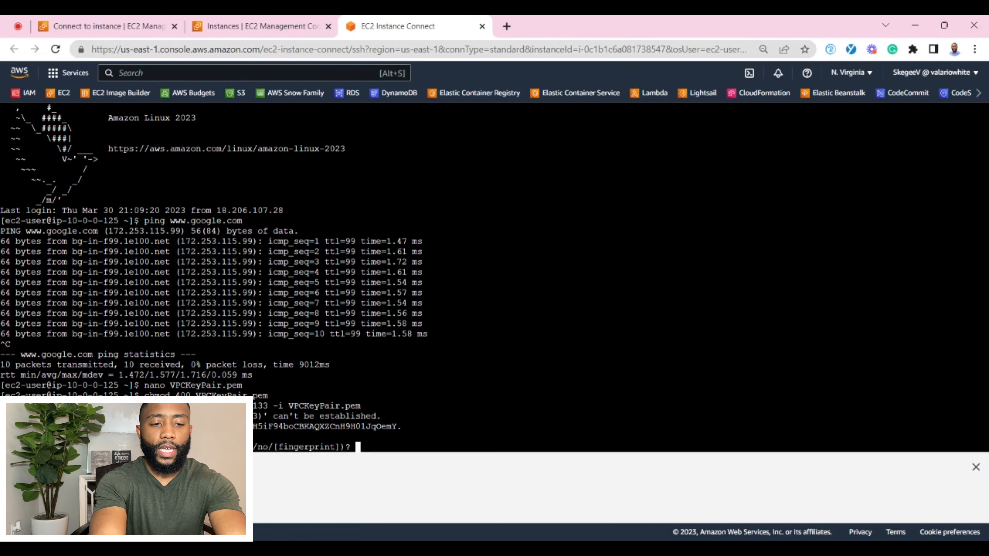
{"action": "type", "text": "yes"}
{"action": "key", "text": "Return"}
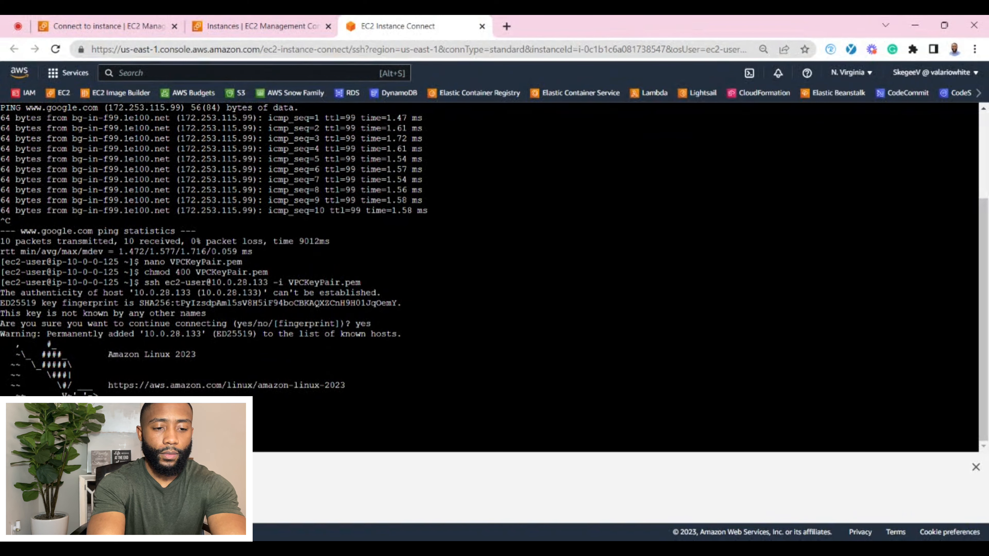
{"action": "key", "text": "Return"}
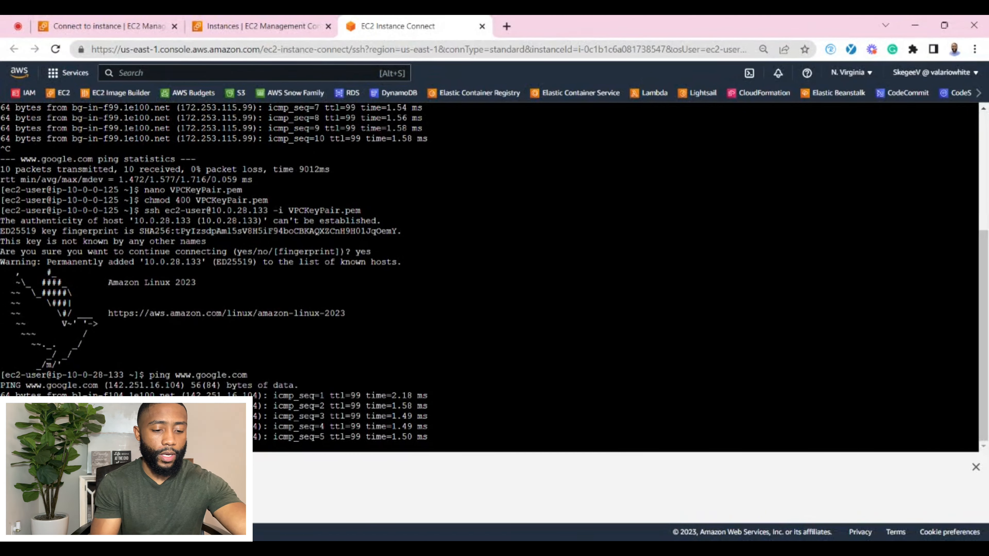
{"action": "key", "text": "ctrl+c"}
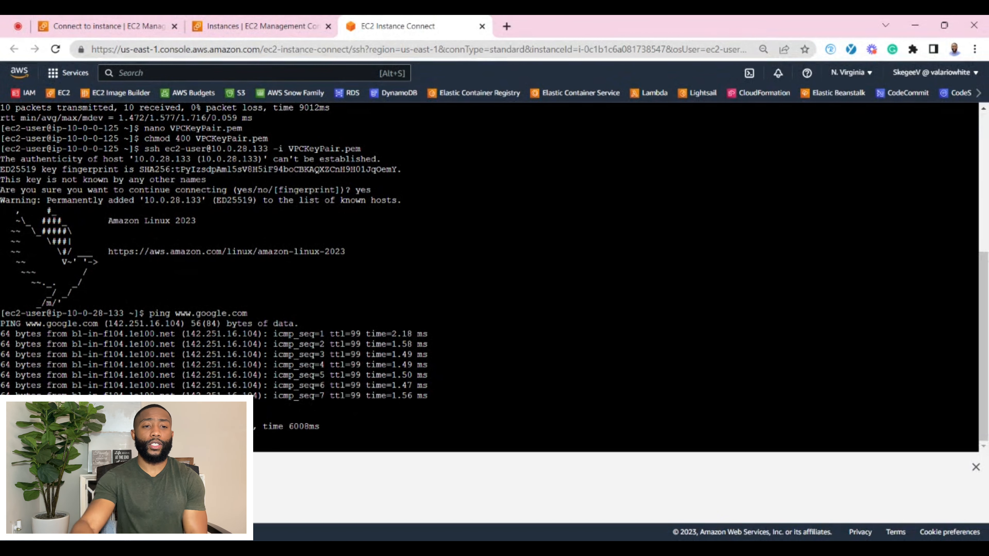
Step: Terminate Private Instance A, Private Instance B and Bastion Host together from the EC2 instances list
{"action": "left_click", "coordinate": [252, 32]}
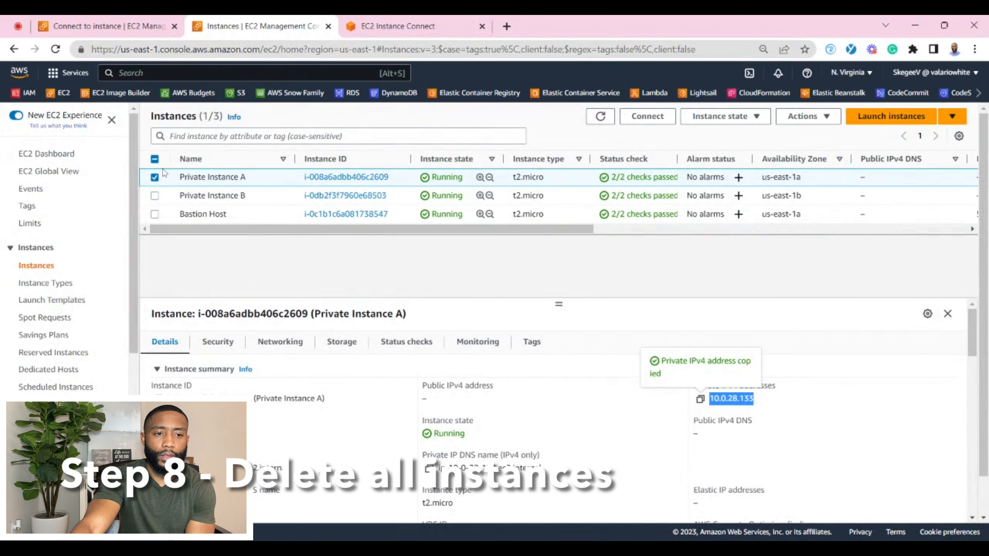
{"action": "left_click", "coordinate": [155, 159]}
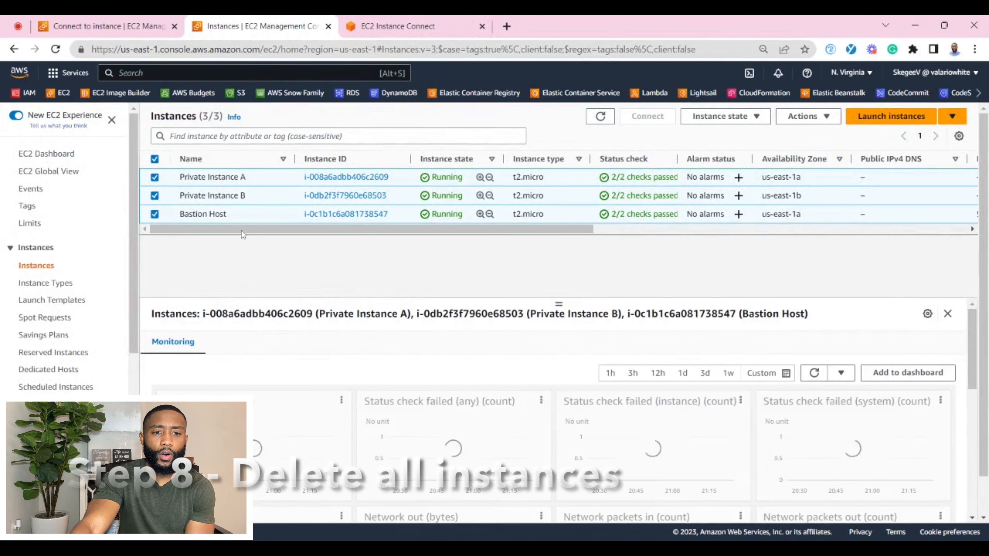
{"action": "left_click", "coordinate": [803, 116]}
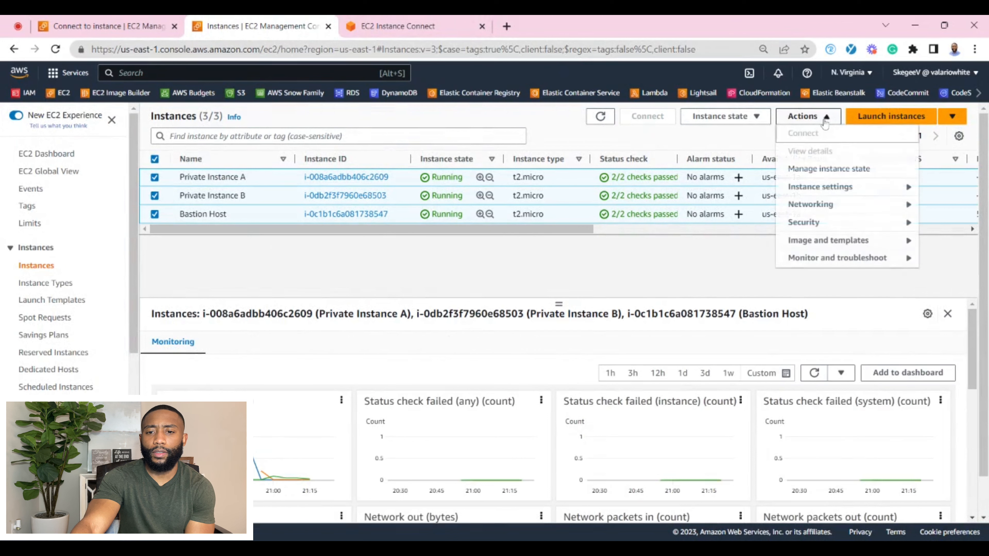
{"action": "left_click", "coordinate": [723, 116]}
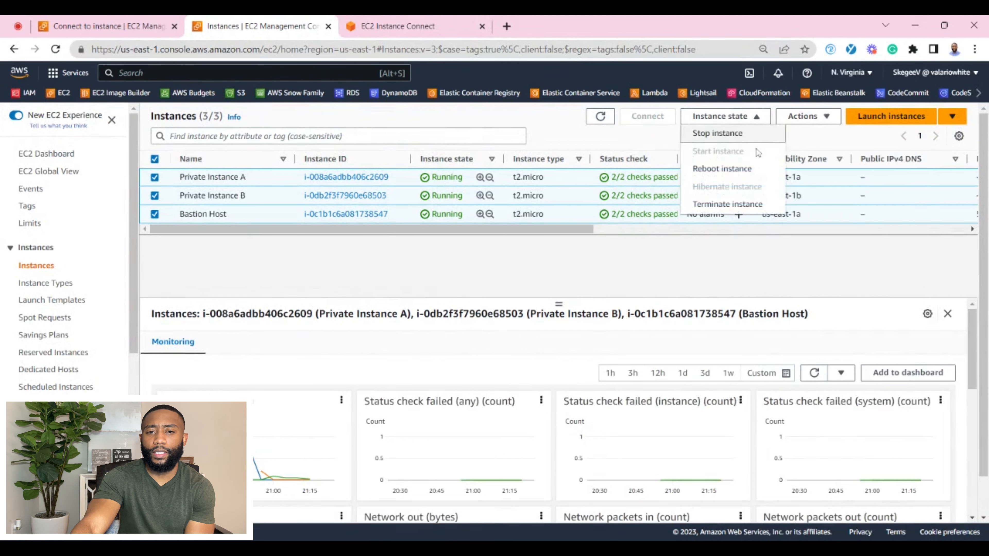
{"action": "left_click", "coordinate": [743, 207]}
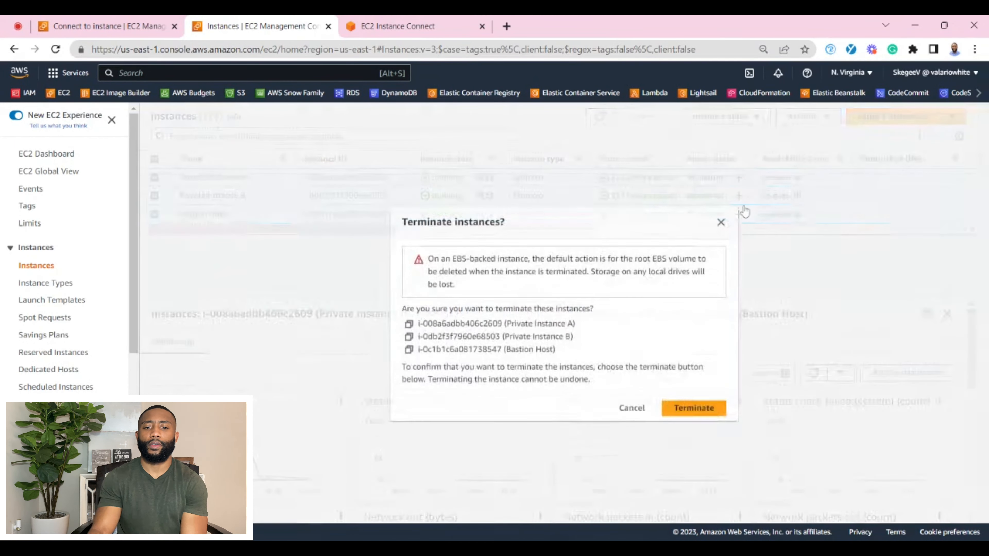
{"action": "left_click", "coordinate": [694, 408]}
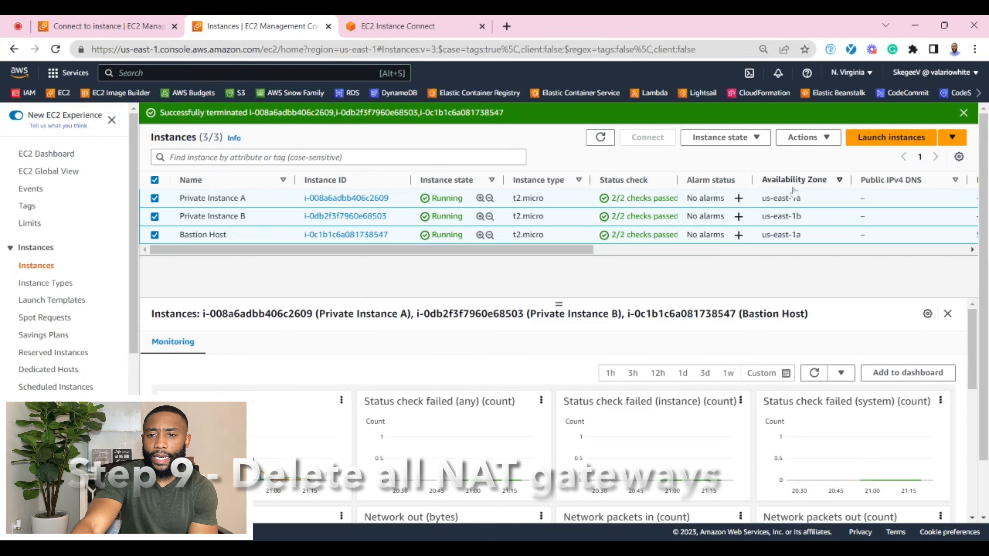
Step: Open the NAT gateways list in the VPC console and delete NATGW A, confirming with the word delete
{"action": "left_click", "coordinate": [978, 95]}
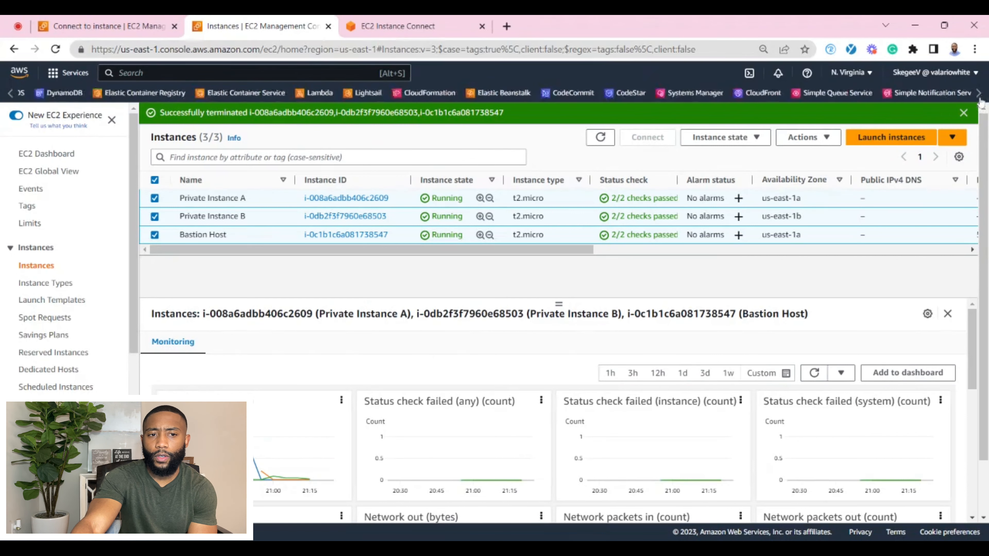
{"action": "left_click", "coordinate": [541, 93]}
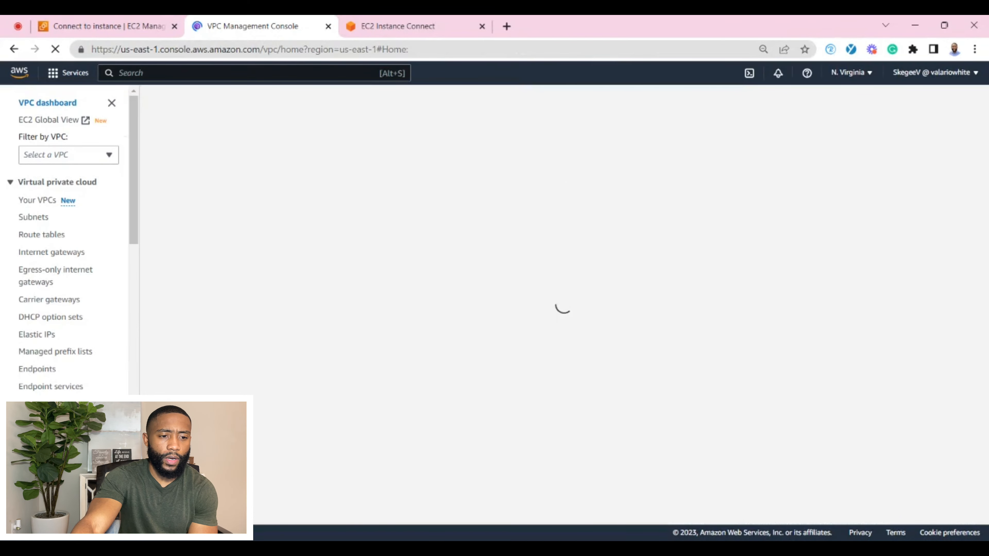
{"action": "left_click", "coordinate": [41, 404]}
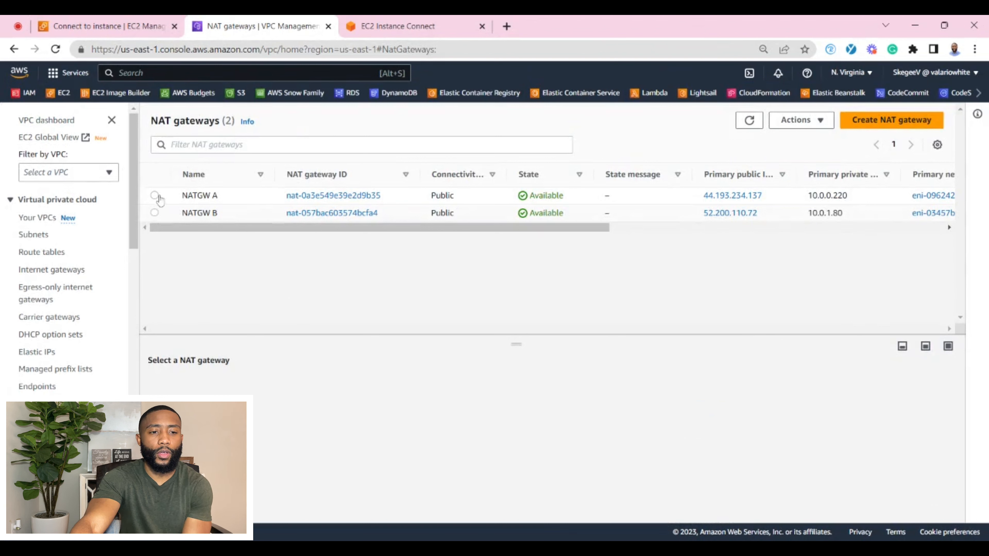
{"action": "left_click", "coordinate": [154, 195]}
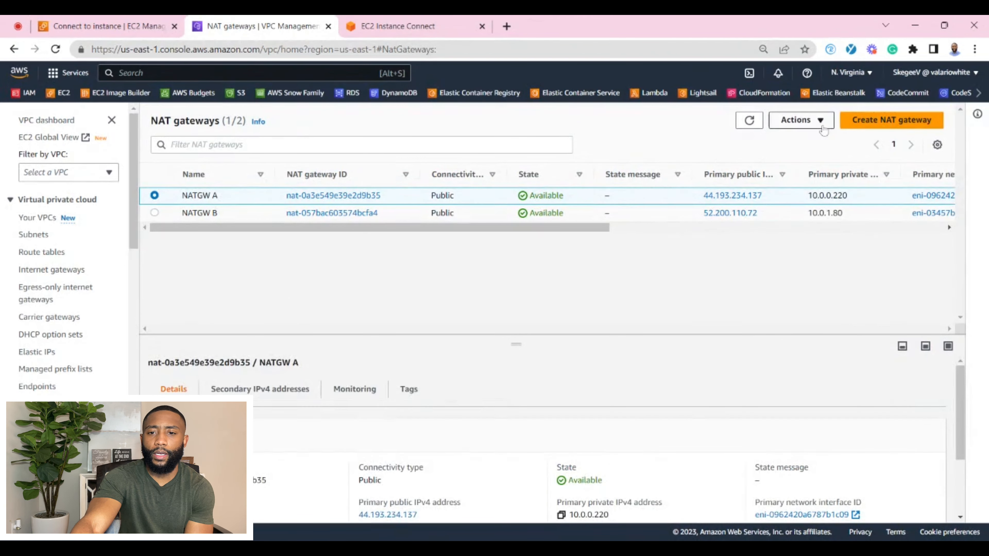
{"action": "left_click", "coordinate": [820, 123]}
{"action": "left_click", "coordinate": [751, 194]}
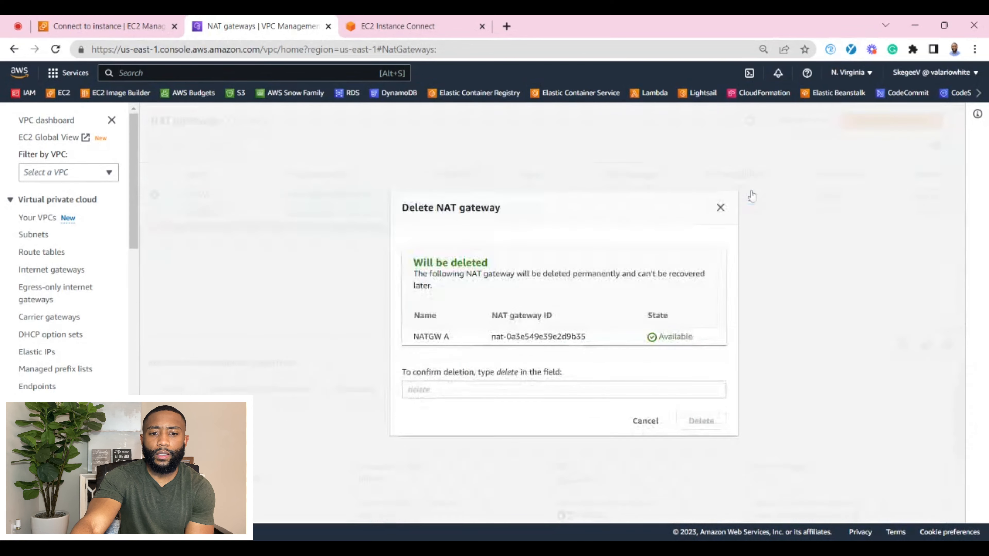
{"action": "left_click", "coordinate": [580, 390]}
{"action": "type", "text": "delete"}
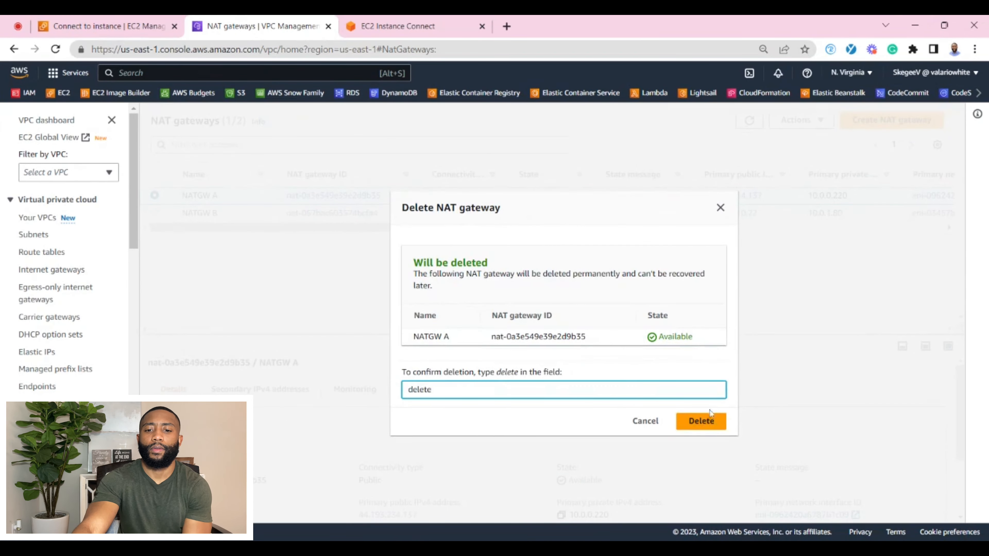
{"action": "left_click", "coordinate": [717, 428]}
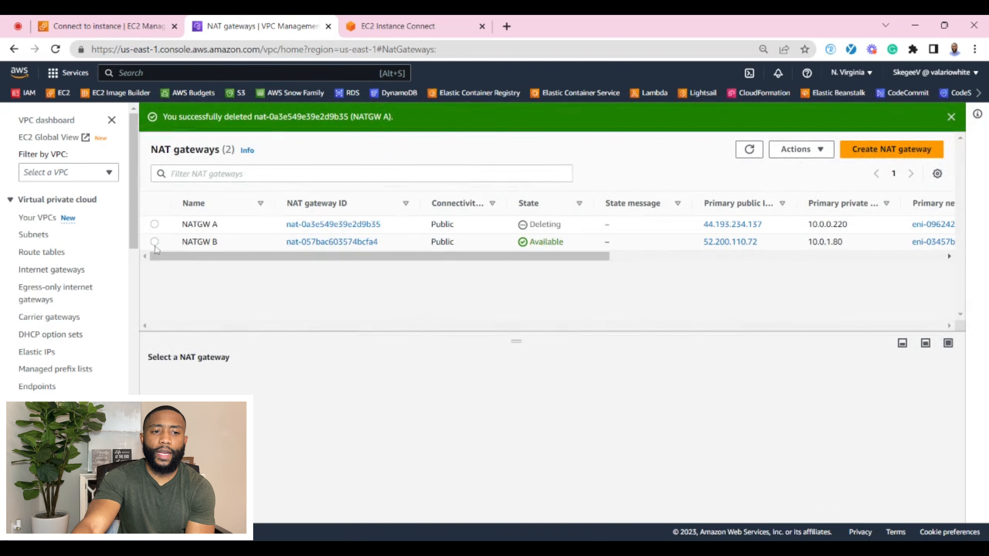
Step: Delete NATGW B from the NAT gateways list, confirming the deletion with the word delete
{"action": "left_click", "coordinate": [156, 243]}
{"action": "left_click", "coordinate": [803, 156]}
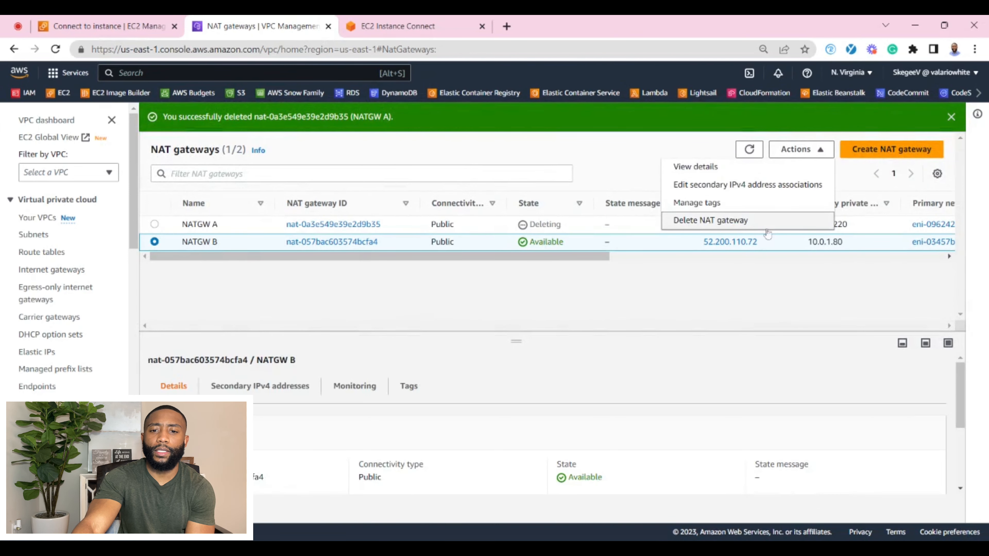
{"action": "left_click", "coordinate": [700, 220]}
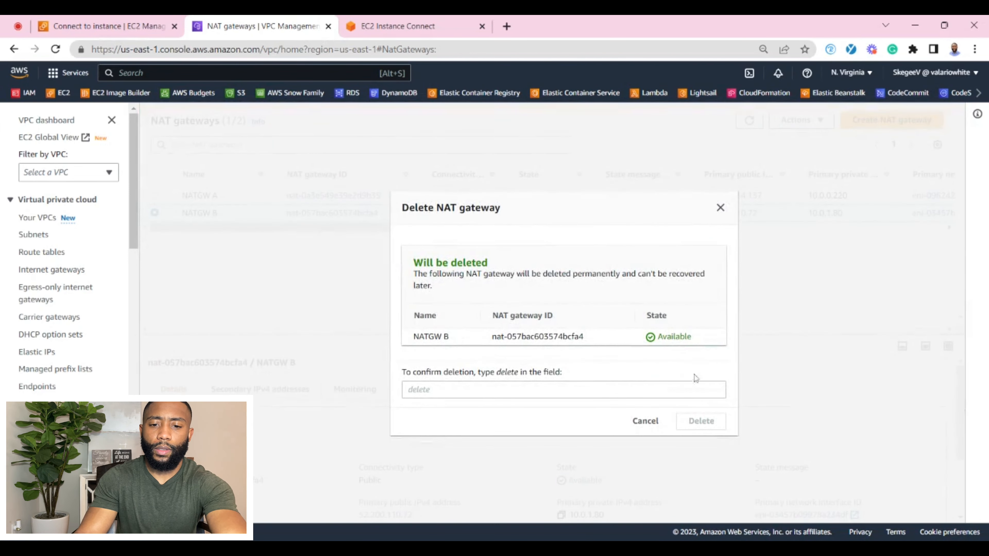
{"action": "left_click", "coordinate": [695, 386]}
{"action": "type", "text": "delete"}
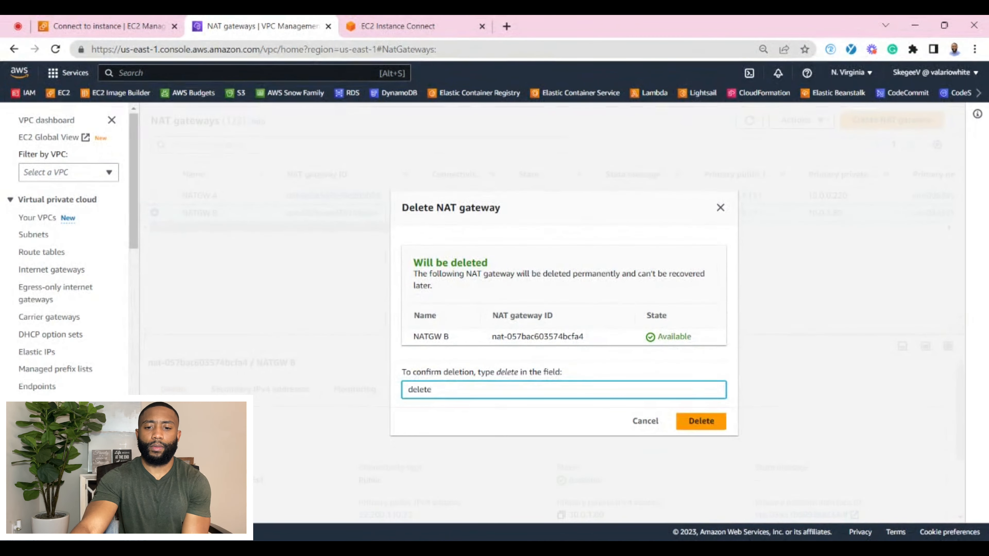
{"action": "left_click", "coordinate": [700, 421]}
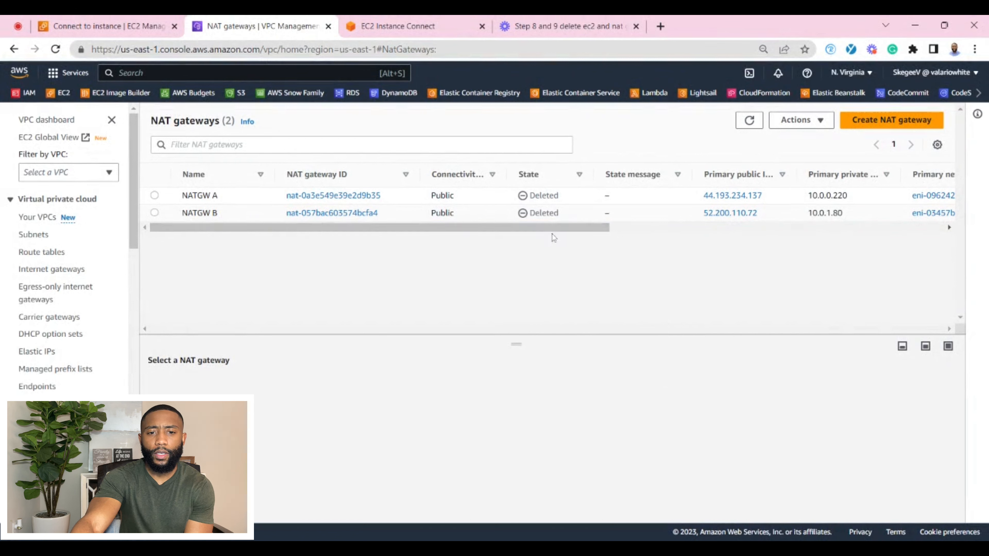
Step: Refresh the NAT gateways list and open the EC2 instances list to check the states of the gateways and instances
{"action": "left_click", "coordinate": [749, 120]}
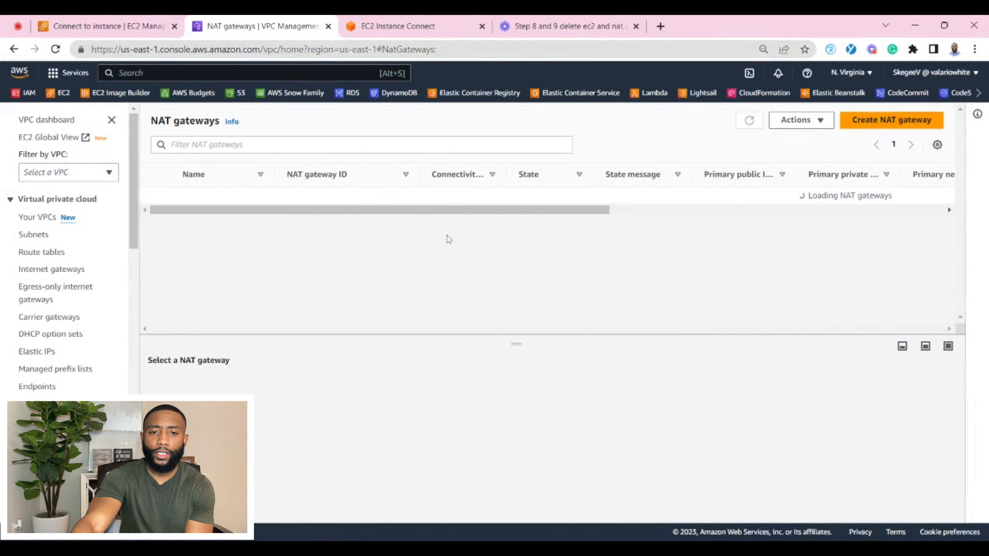
{"action": "left_click", "coordinate": [70, 98]}
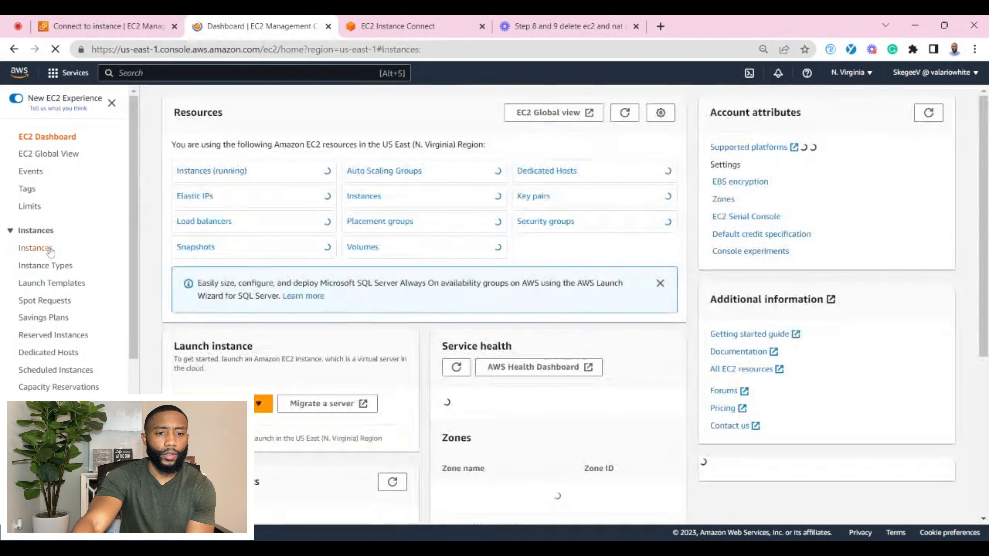
{"action": "left_click", "coordinate": [50, 249]}
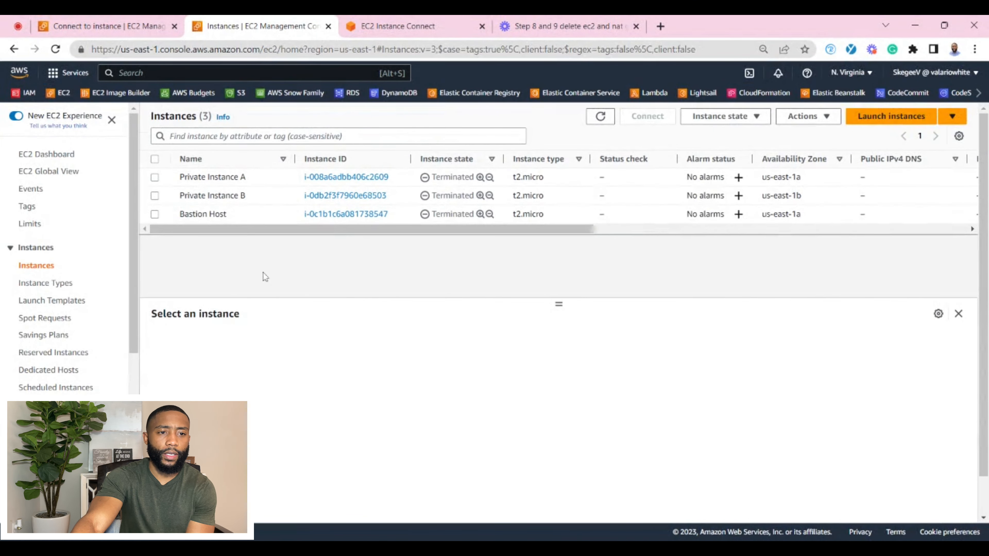
Step: Return to the VPC console and open the list of your VPCs
{"action": "left_click", "coordinate": [979, 93]}
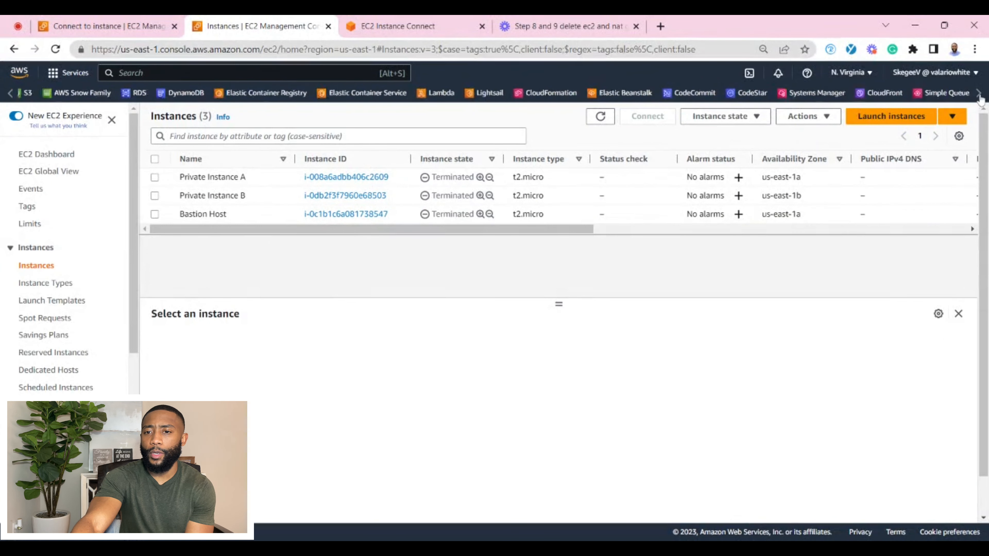
{"action": "left_click", "coordinate": [978, 93]}
{"action": "left_click", "coordinate": [541, 93]}
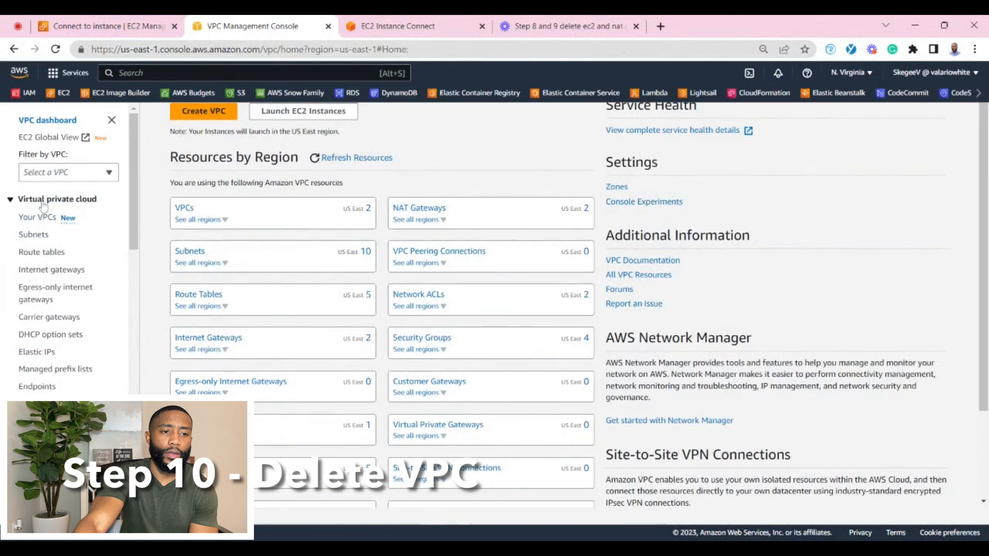
{"action": "left_click", "coordinate": [41, 219]}
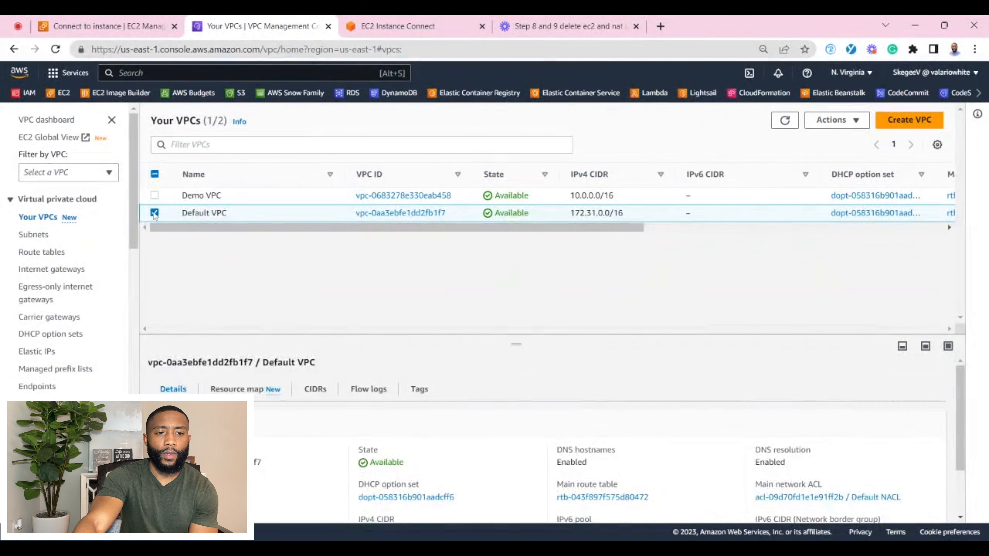
Step: Delete only Demo VPC with its associated resources after reviewing them, confirming the deletion with the word delete
{"action": "left_click", "coordinate": [155, 213]}
{"action": "left_click", "coordinate": [154, 195]}
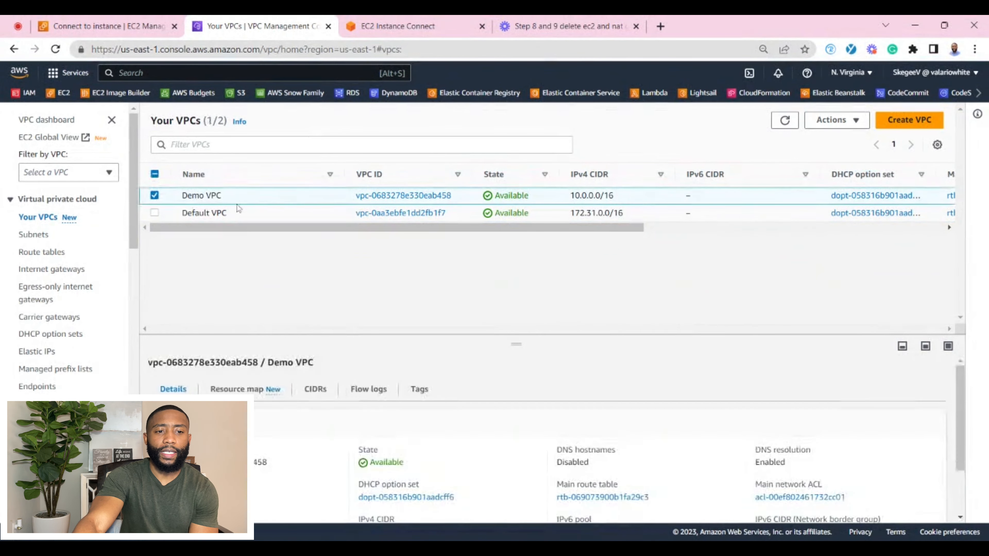
{"action": "left_click", "coordinate": [854, 123]}
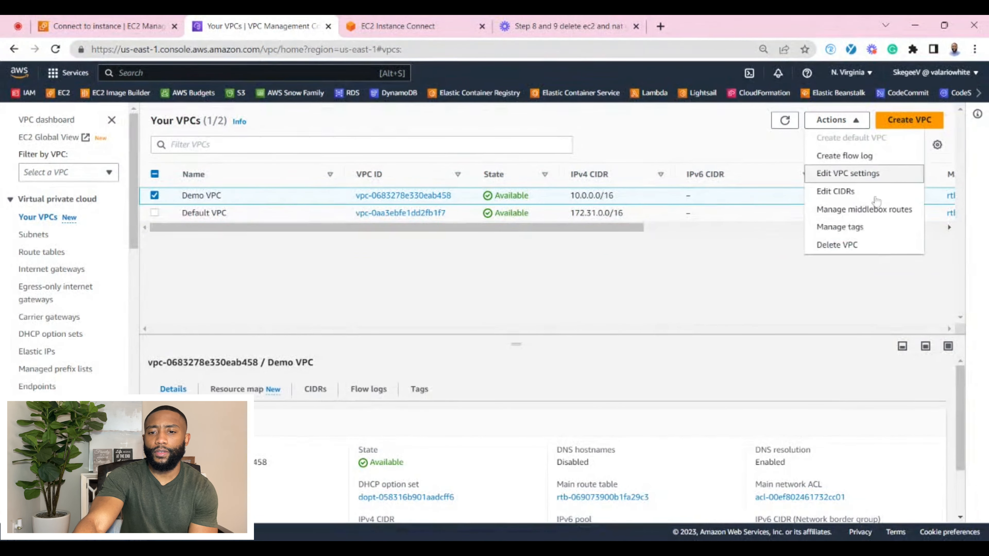
{"action": "left_click", "coordinate": [834, 247]}
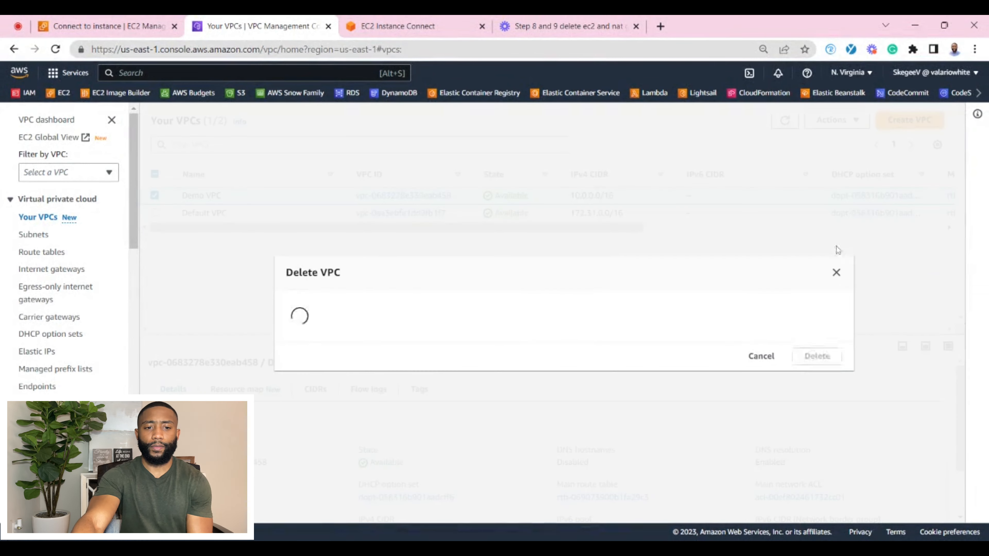
{"action": "scroll", "coordinate": [631, 352], "scroll_direction": "up", "scroll_amount": 4}
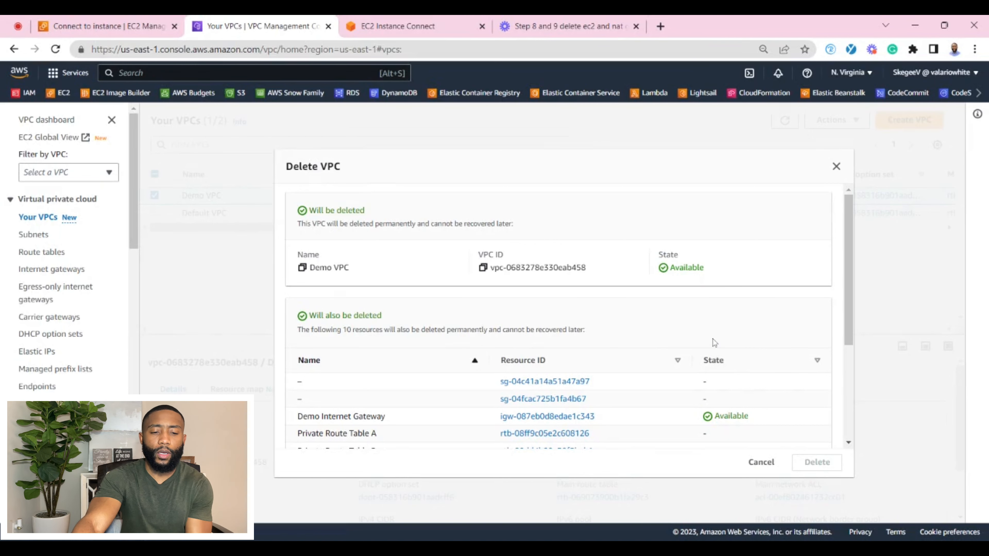
{"action": "scroll", "coordinate": [711, 343], "scroll_direction": "down", "scroll_amount": 3}
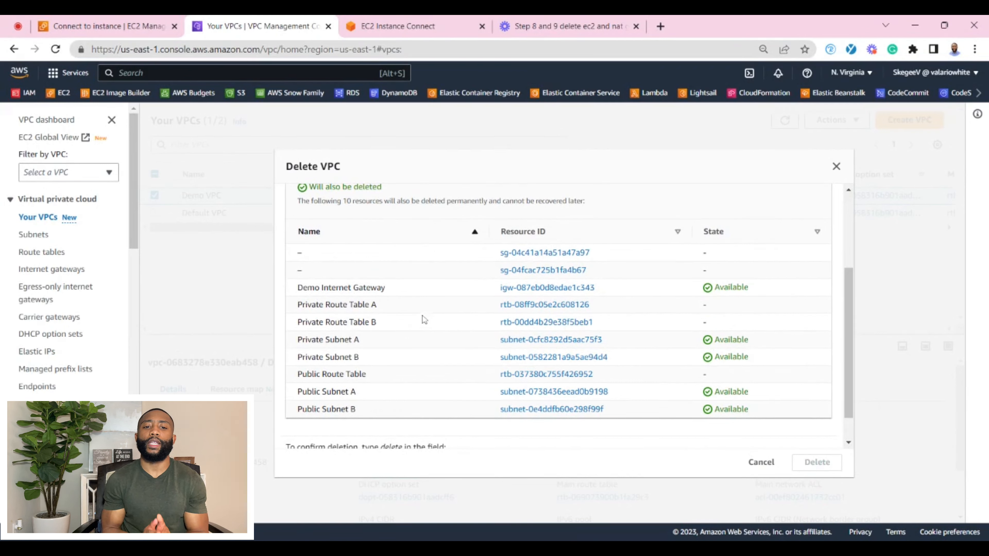
{"action": "scroll", "coordinate": [460, 311], "scroll_direction": "down", "scroll_amount": 1}
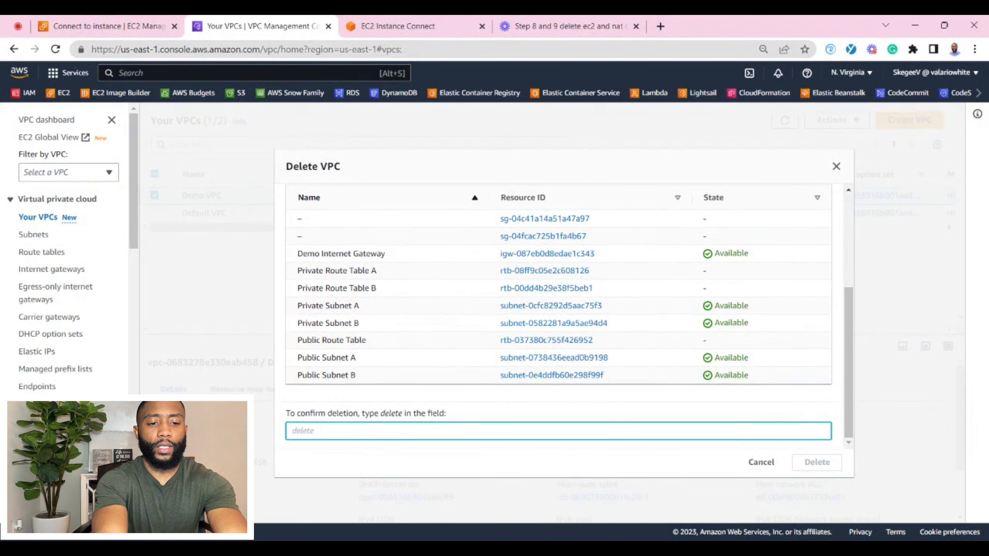
{"action": "type", "text": "delete"}
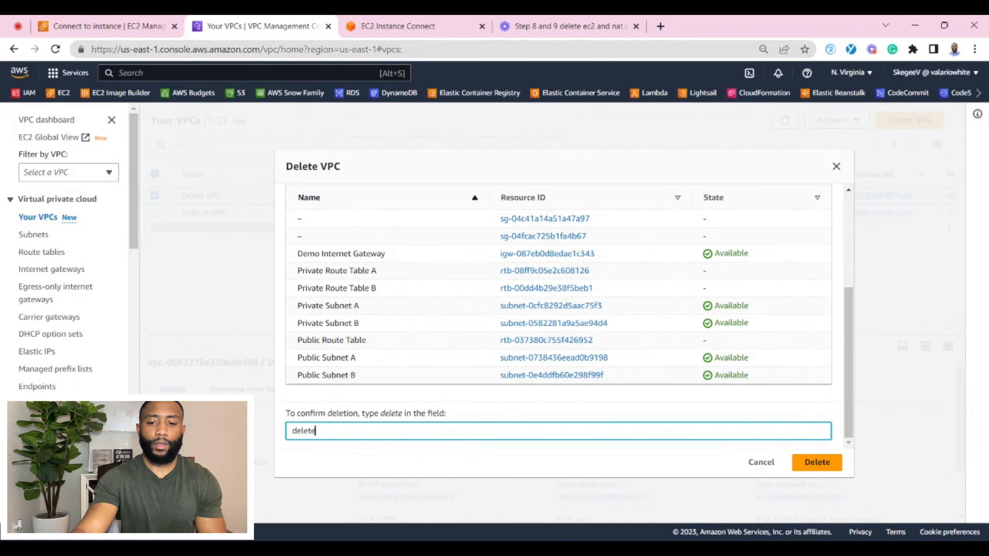
{"action": "left_click", "coordinate": [816, 463]}
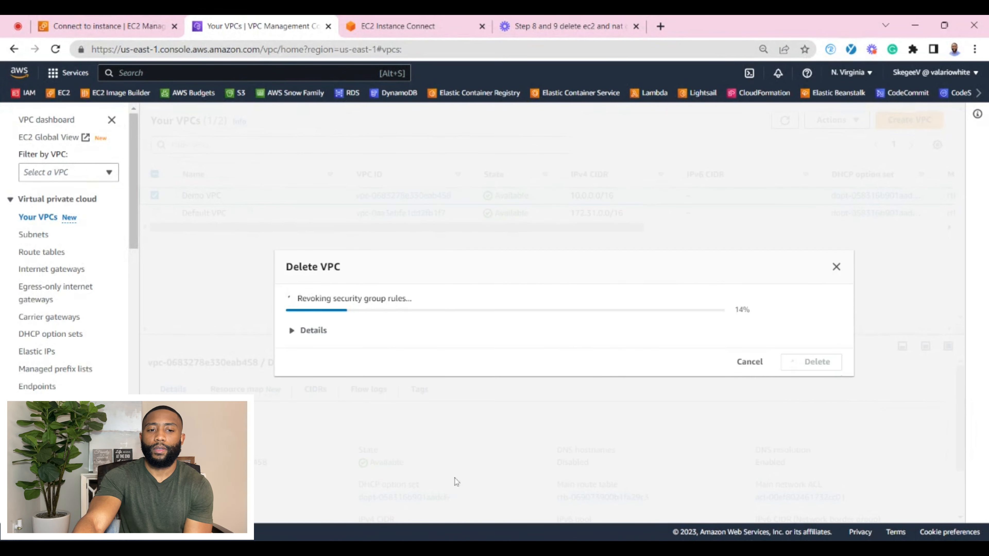